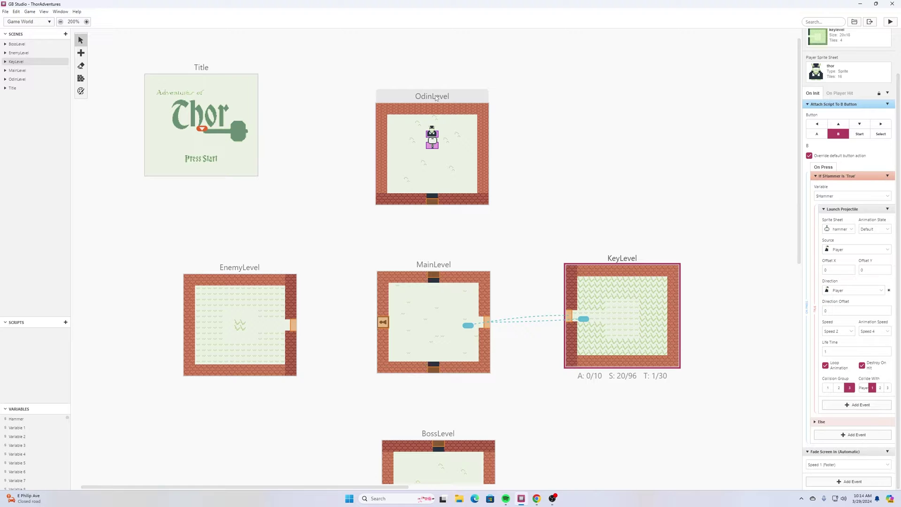
Step: Add a new actor inside the MainLevel scene, near the doorway leading to KeyLevel
{"action": "scroll", "coordinate": [558, 188], "scroll_direction": "down", "scroll_amount": 3}
{"action": "scroll", "coordinate": [535, 210], "scroll_direction": "up", "scroll_amount": 1, "text": "ctrl"}
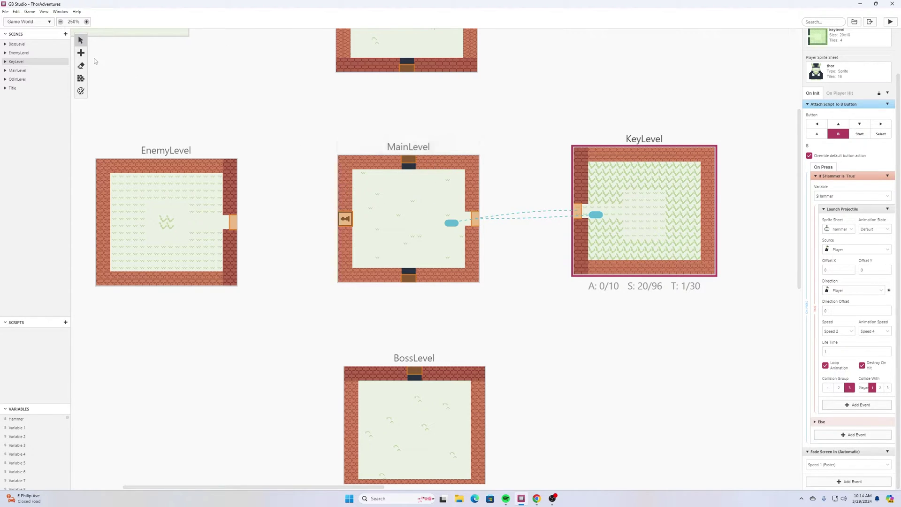
{"action": "left_click", "coordinate": [380, 194]}
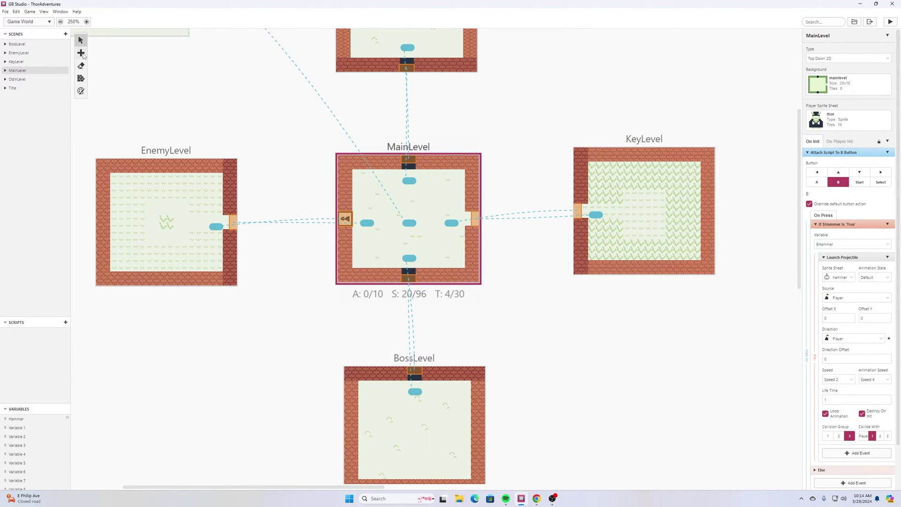
{"action": "left_click", "coordinate": [83, 55]}
{"action": "left_click", "coordinate": [94, 56]}
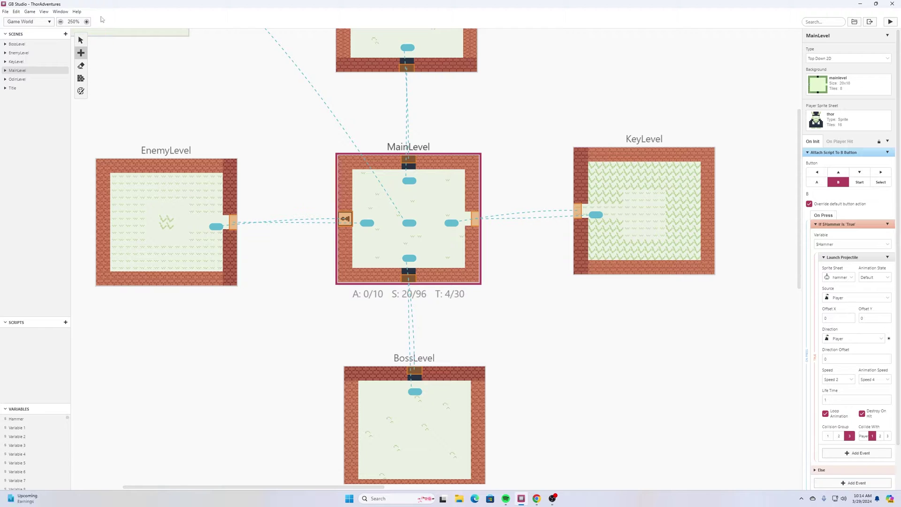
{"action": "left_click", "coordinate": [448, 214]}
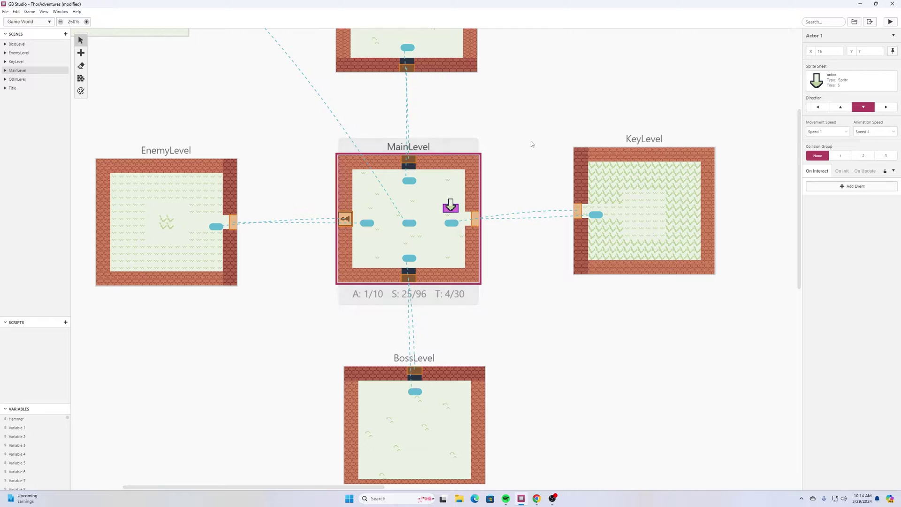
Step: Give the new actor the blob sprite sheet and move it into the KeyLevel doorway of MainLevel at X 18, Y 9
{"action": "left_click", "coordinate": [831, 83]}
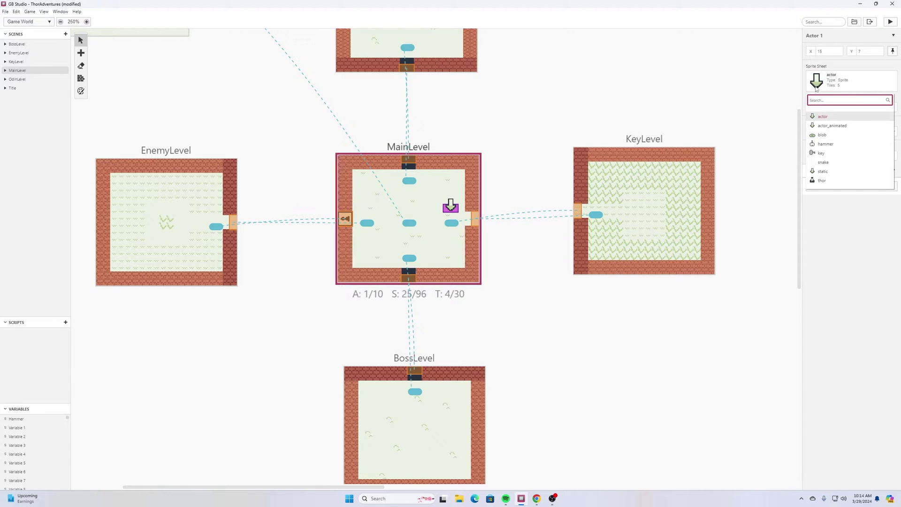
{"action": "left_click", "coordinate": [823, 135]}
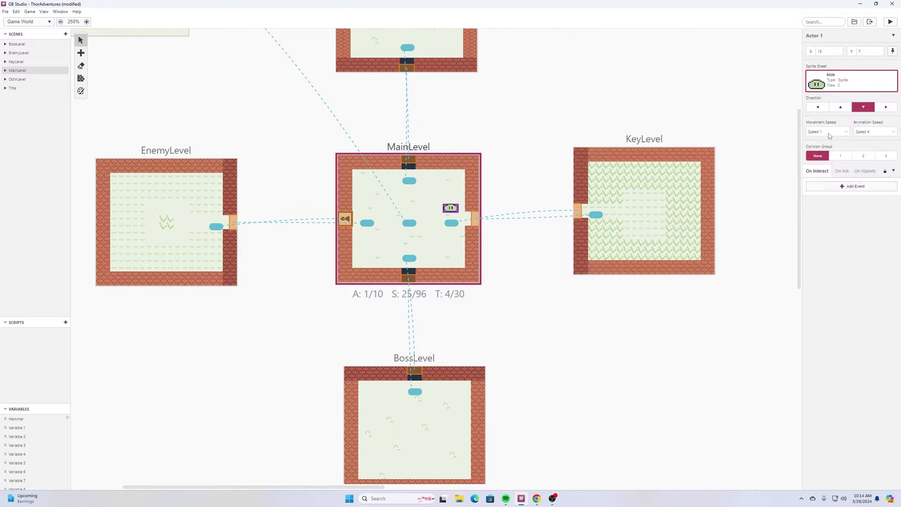
{"action": "left_click_drag", "start_coordinate": [451, 208], "coordinate": [472, 222]}
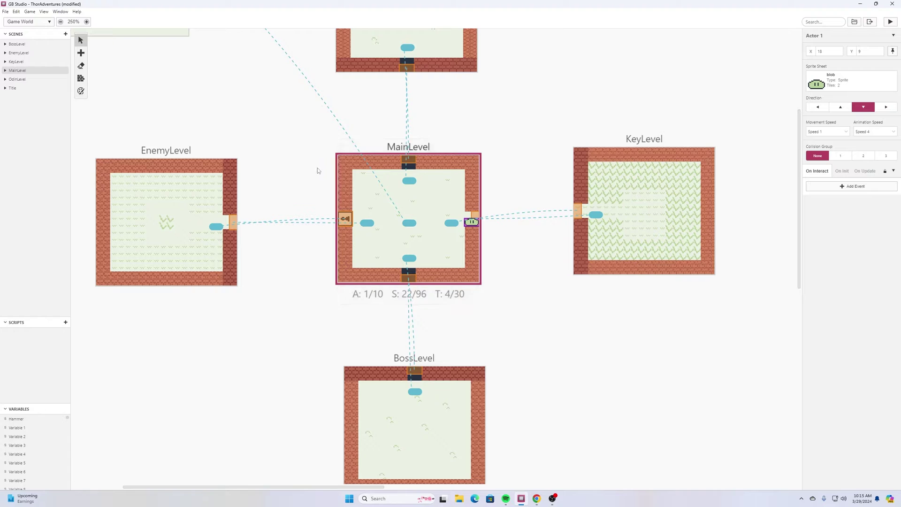
Step: Add a second frame to the blob sprite's Idle Right animation and fill it with the taller blob tile
{"action": "left_click", "coordinate": [45, 22]}
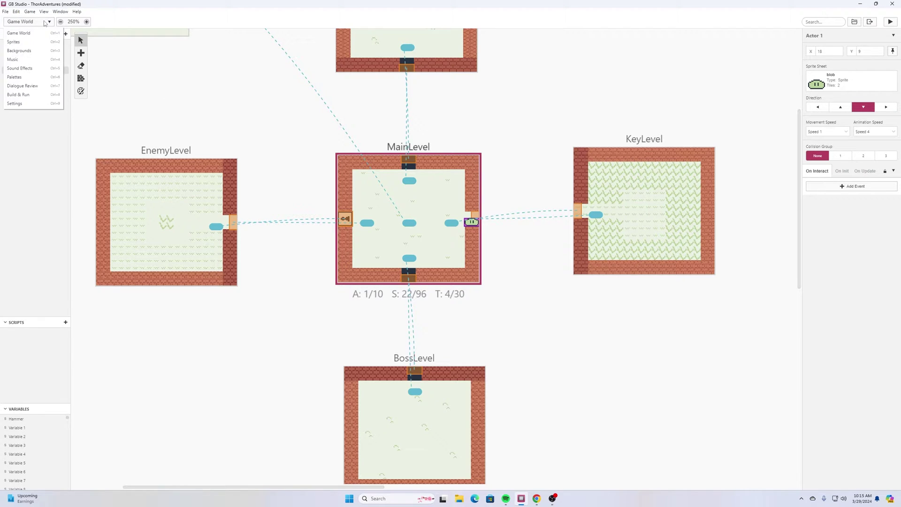
{"action": "left_click", "coordinate": [33, 41]}
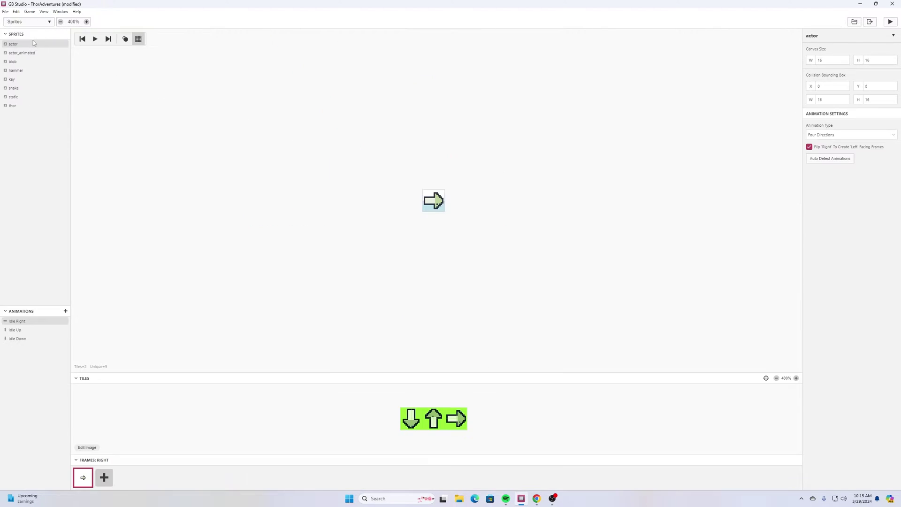
{"action": "left_click", "coordinate": [14, 63]}
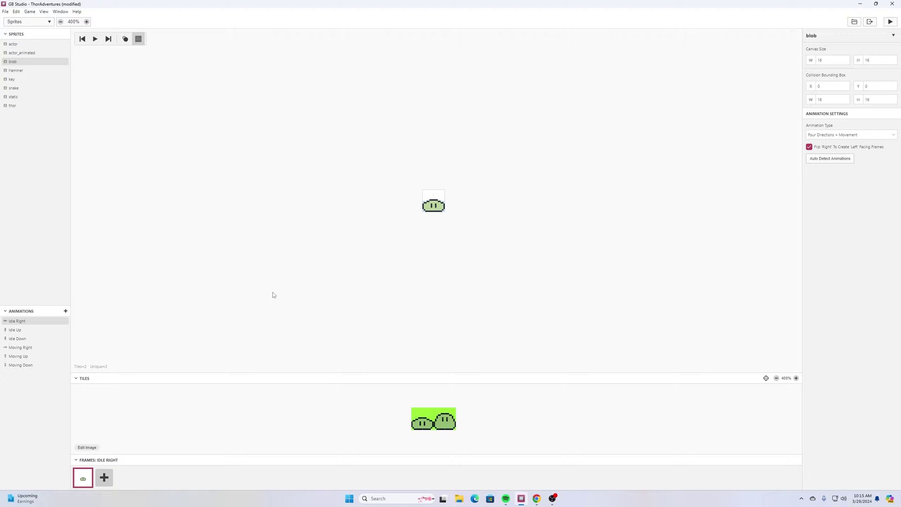
{"action": "left_click", "coordinate": [101, 478]}
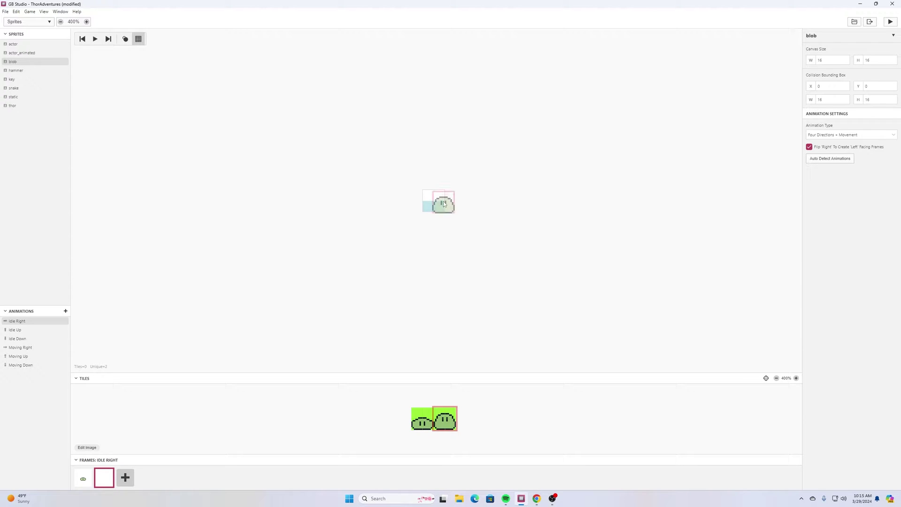
{"action": "left_click", "coordinate": [435, 203]}
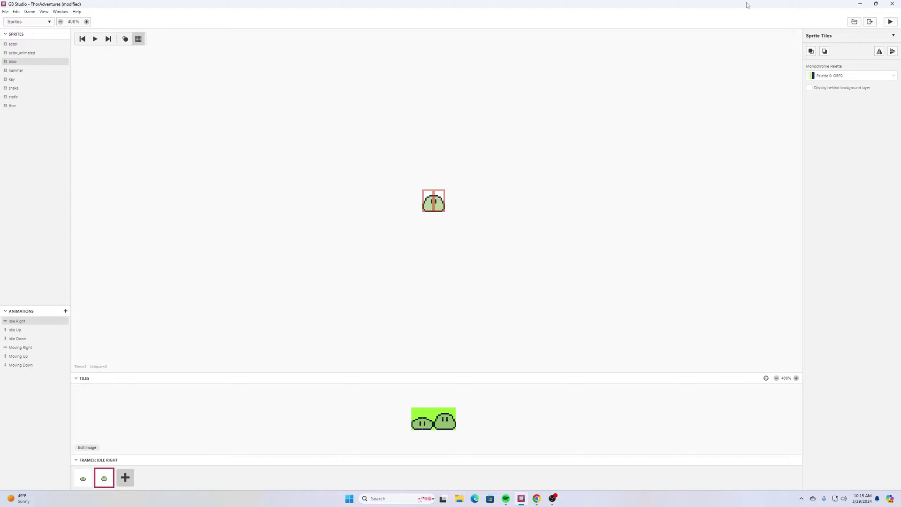
Step: Save the project from the Game World view and run the game briefly, closing the preview at the title screen
{"action": "left_click", "coordinate": [17, 24]}
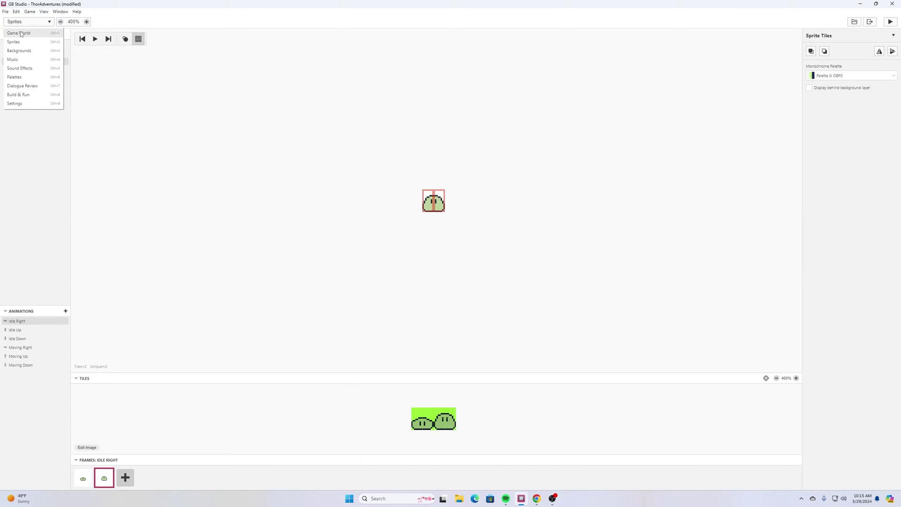
{"action": "left_click", "coordinate": [19, 33]}
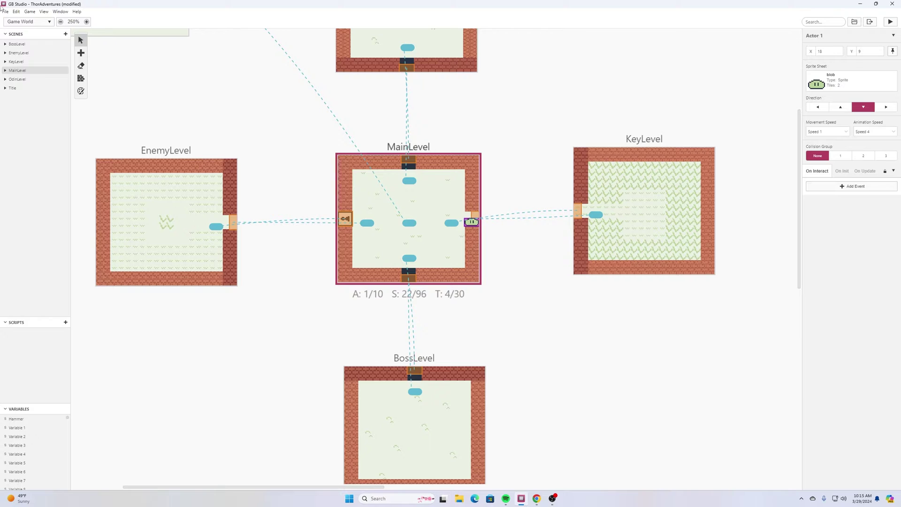
{"action": "left_click", "coordinate": [6, 13]}
{"action": "left_click", "coordinate": [17, 47]}
{"action": "left_click", "coordinate": [890, 22]}
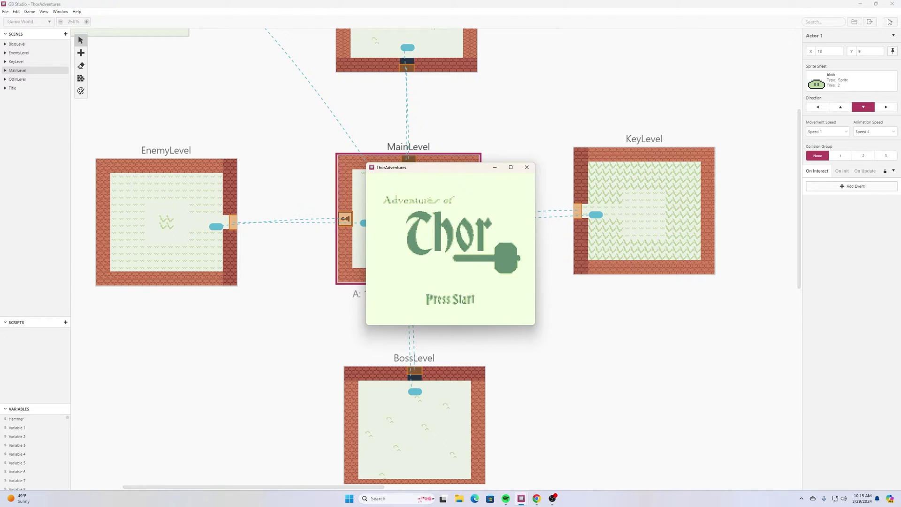
{"action": "left_click", "coordinate": [527, 167]}
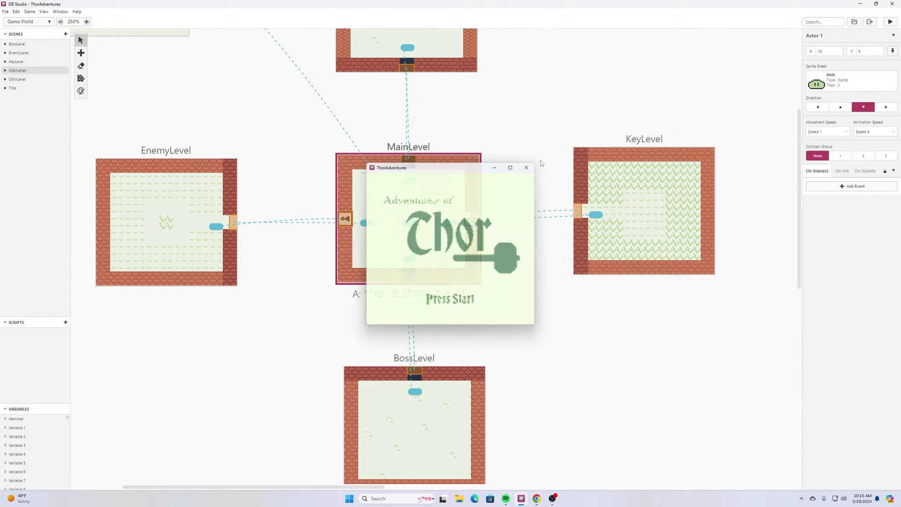
Step: Set the blob actor's direction to right and save the project after previewing MainLevel in the running game
{"action": "left_click", "coordinate": [885, 108]}
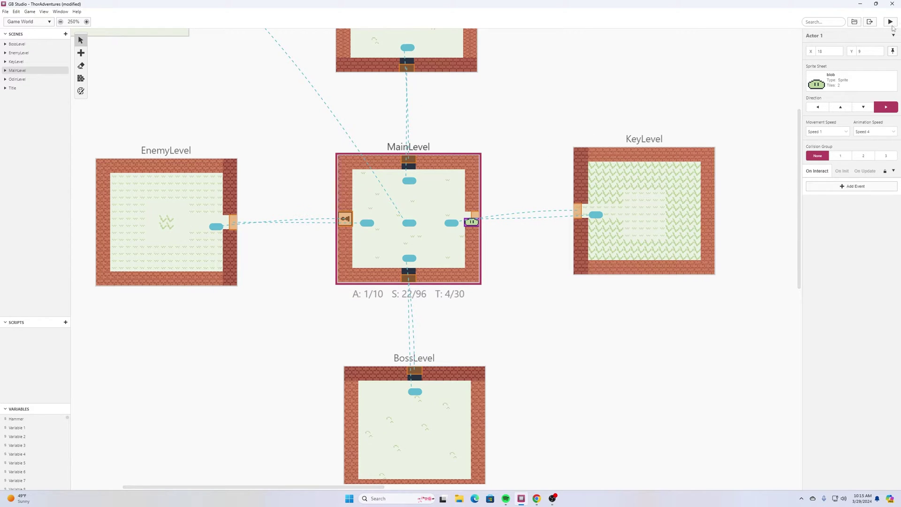
{"action": "left_click", "coordinate": [890, 22]}
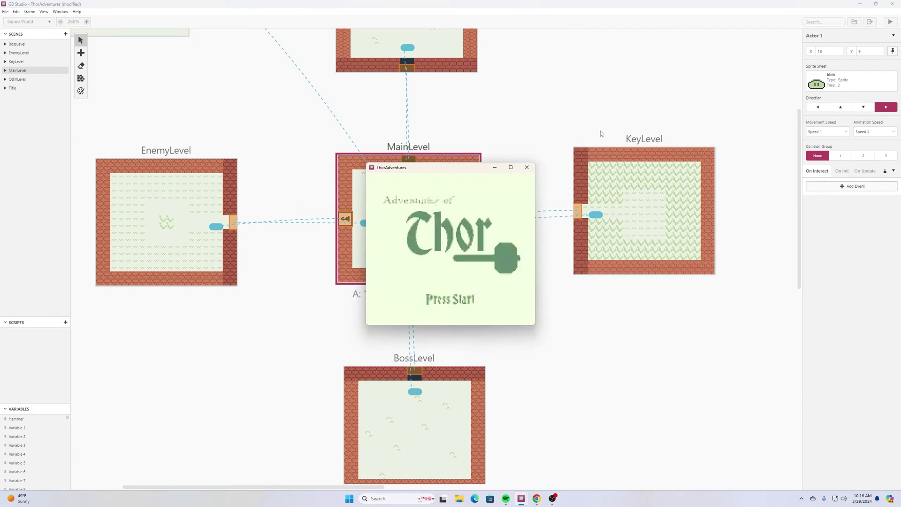
{"action": "key", "text": "Return"}
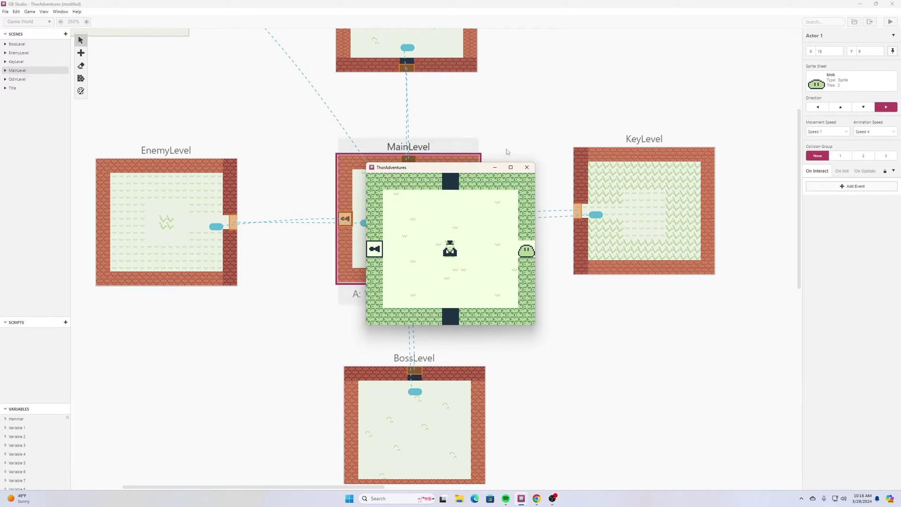
{"action": "left_click", "coordinate": [528, 167]}
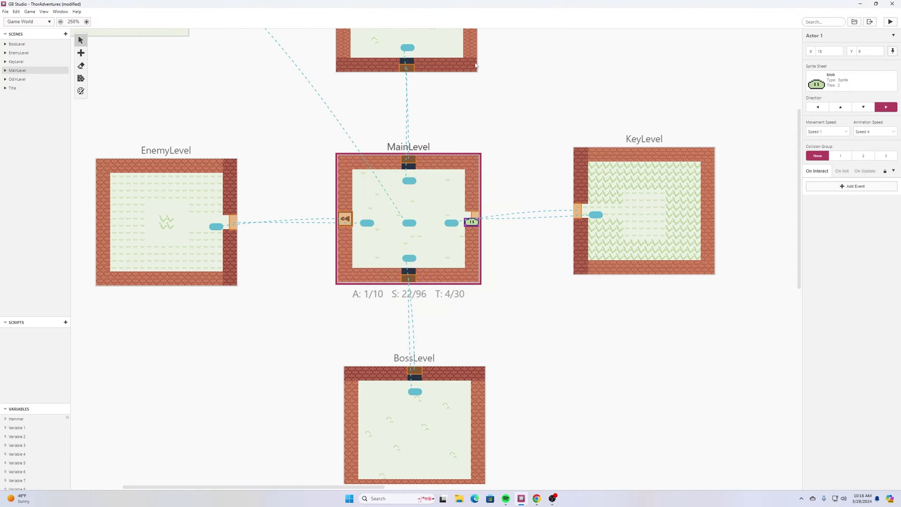
{"action": "left_click", "coordinate": [7, 12]}
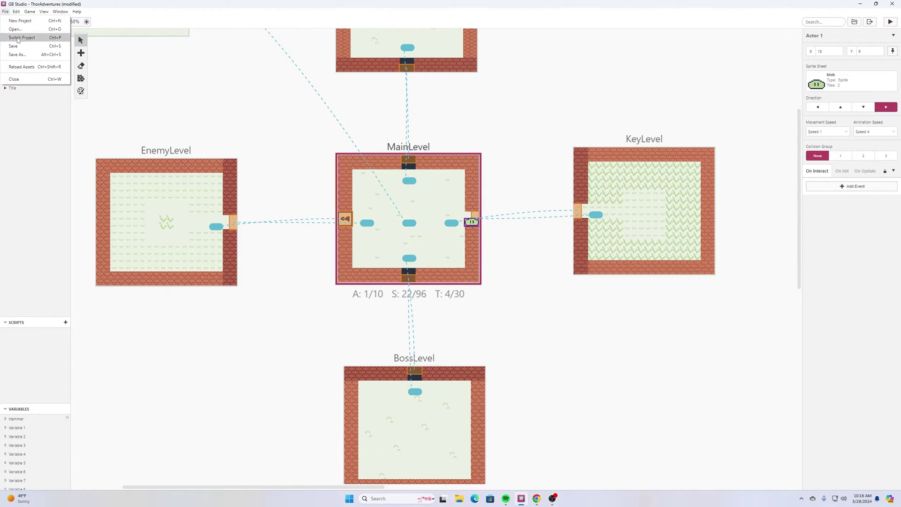
{"action": "left_click", "coordinate": [29, 45]}
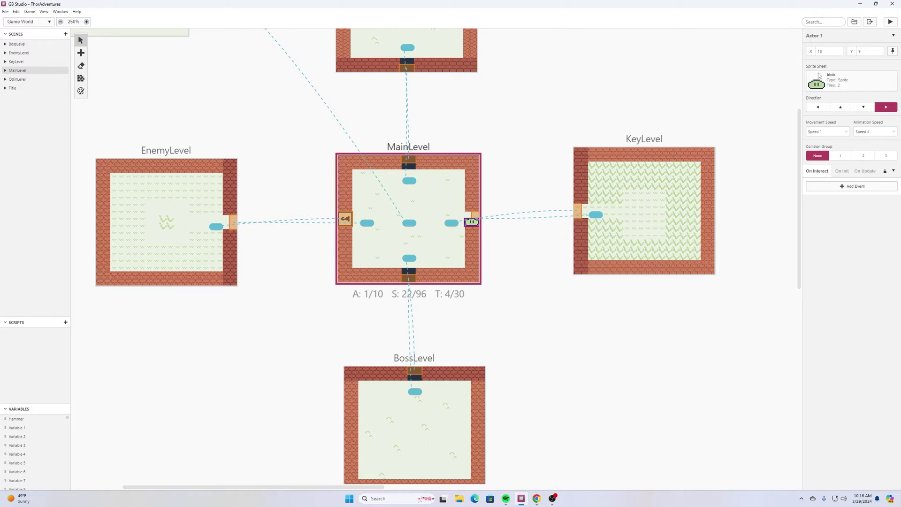
Step: Assign the blob actor to collision group 2
{"action": "left_click", "coordinate": [863, 155]}
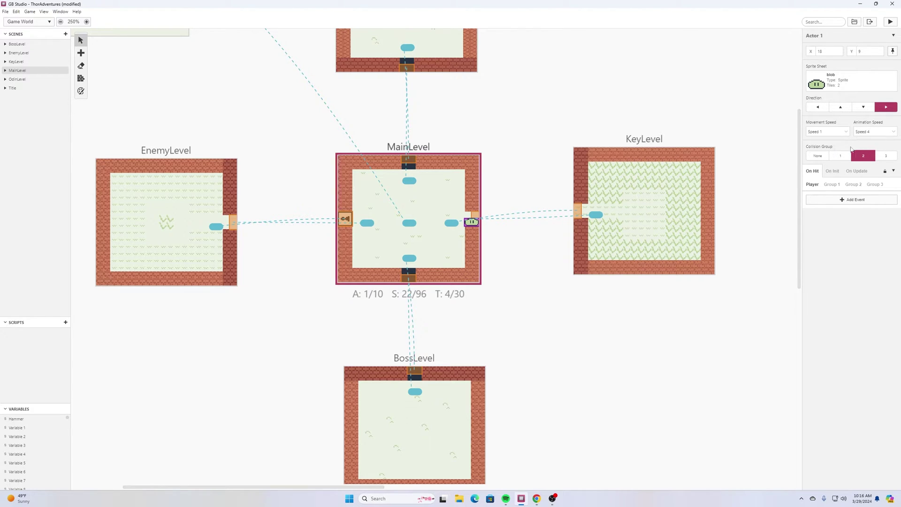
{"action": "scroll", "coordinate": [508, 103], "scroll_direction": "up", "scroll_amount": 1}
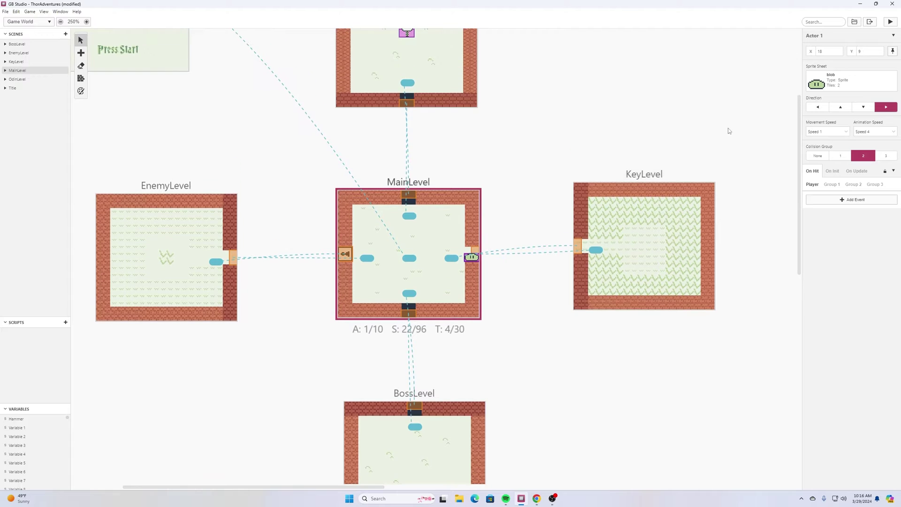
{"action": "left_click", "coordinate": [863, 157]}
Step: Add a Change Scene event to the blob actor's On Hit script for Player, with Title as the destination scene
{"action": "left_click", "coordinate": [825, 201]}
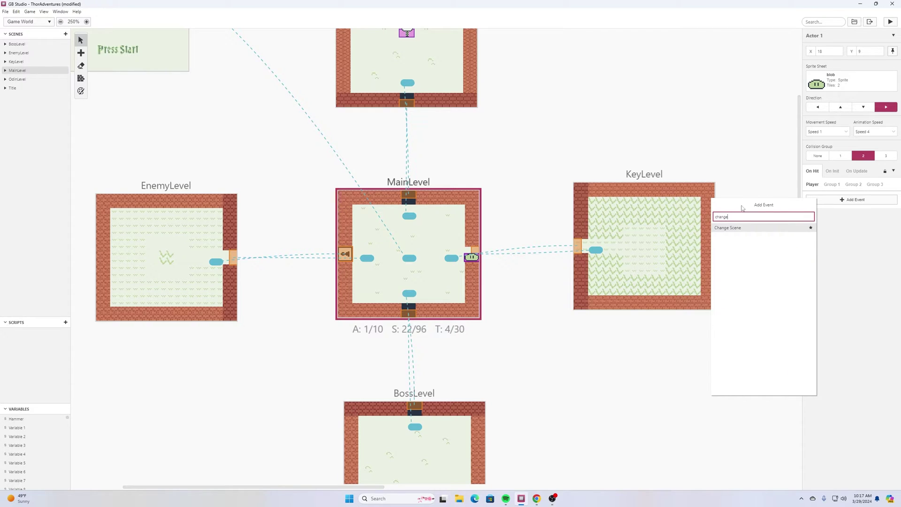
{"action": "left_click", "coordinate": [742, 228]}
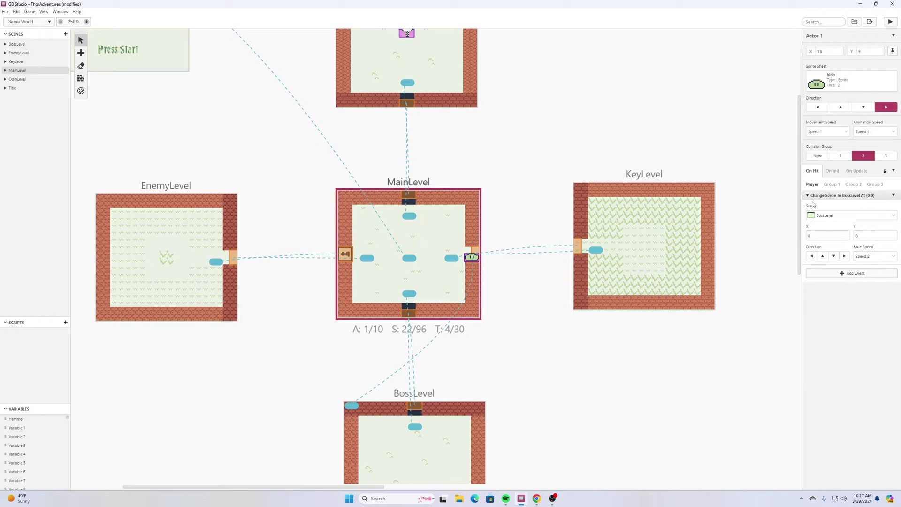
{"action": "left_click", "coordinate": [826, 217]}
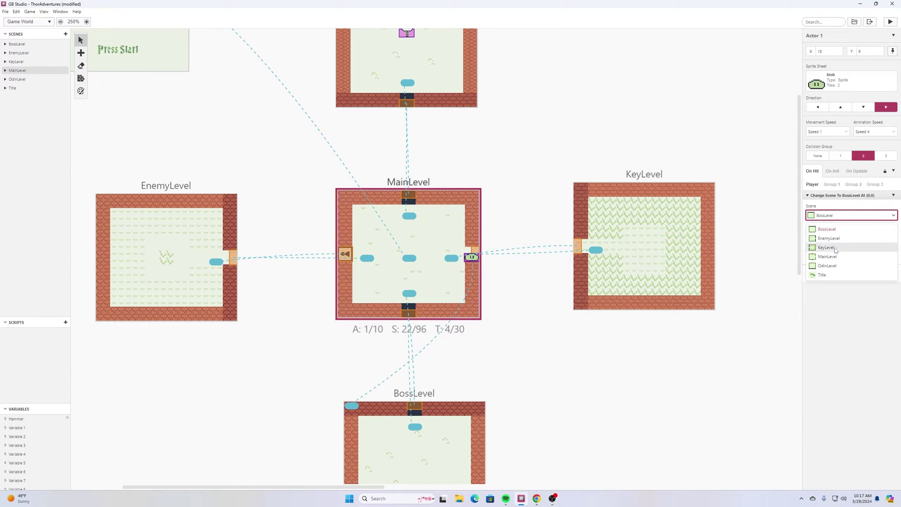
{"action": "left_click", "coordinate": [822, 275]}
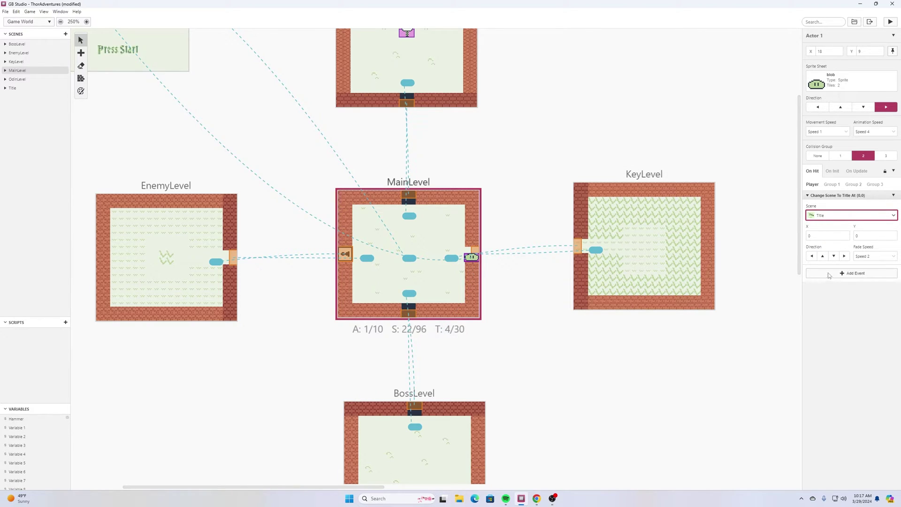
Step: Deselect the blob actor and save the project
{"action": "left_click", "coordinate": [618, 130]}
{"action": "scroll", "coordinate": [281, 117], "scroll_direction": "up", "scroll_amount": 2}
{"action": "scroll", "coordinate": [281, 120], "scroll_direction": "up", "scroll_amount": 1}
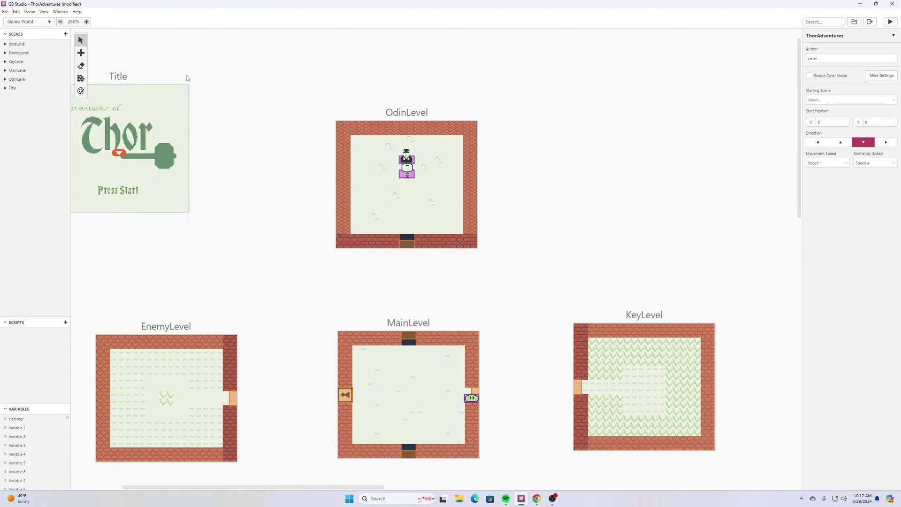
{"action": "left_click", "coordinate": [5, 12]}
{"action": "left_click", "coordinate": [14, 45]}
Step: Run the game and walk Thor around MainLevel into the blob to test the collision
{"action": "left_click", "coordinate": [891, 21]}
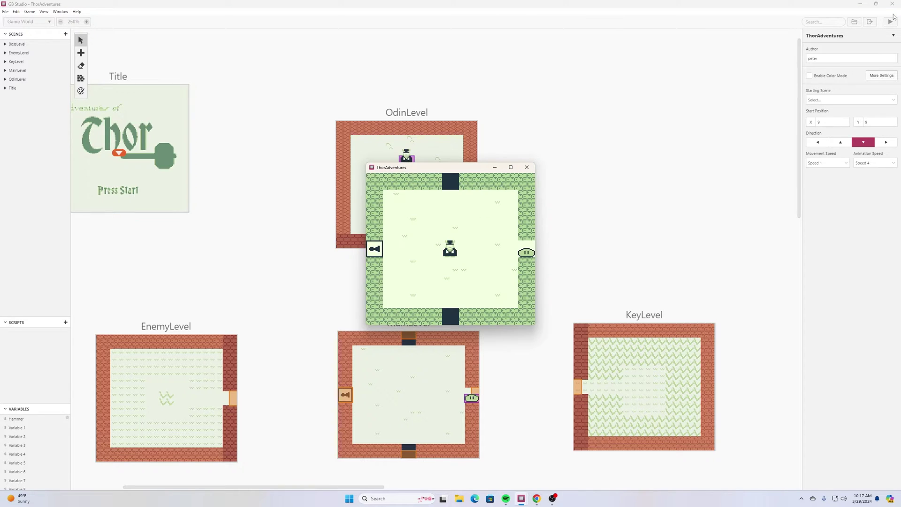
{"action": "key", "text": "Right"}
{"action": "key", "text": "Up"}
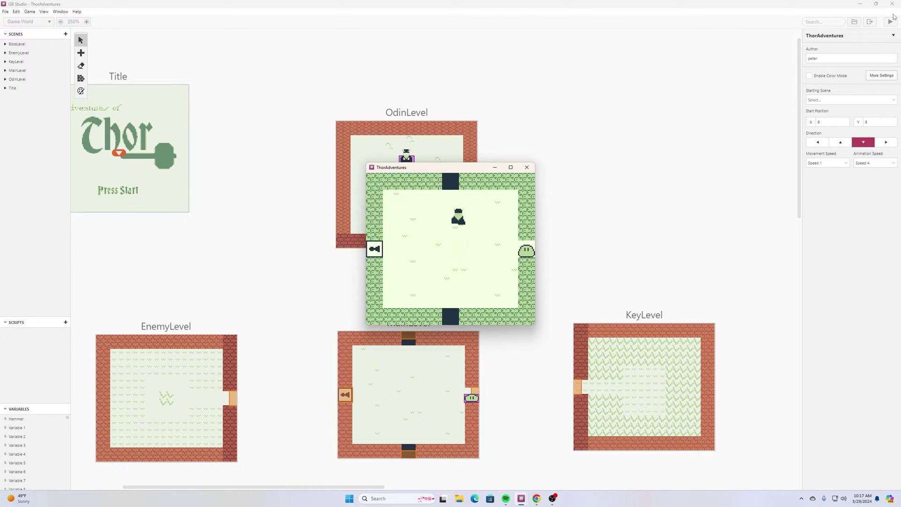
{"action": "key", "text": "Left"}
{"action": "key", "text": "Down"}
{"action": "key", "text": "Right"}
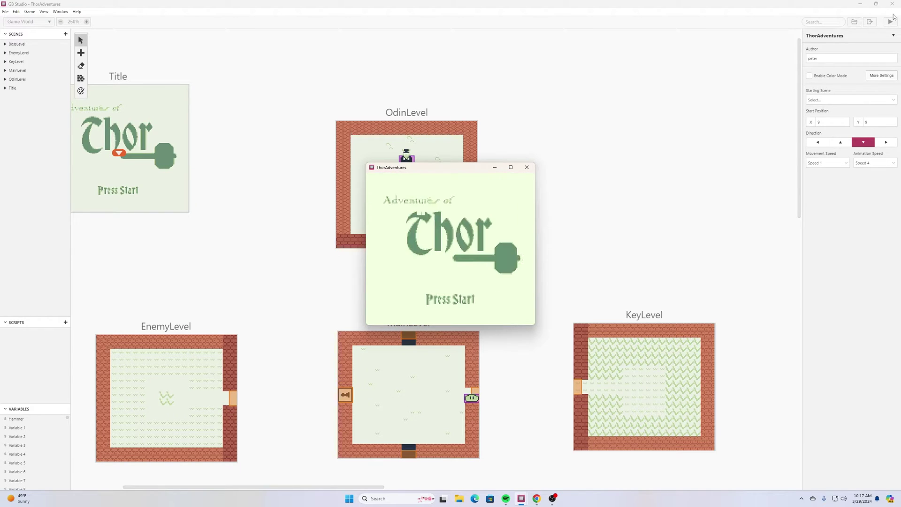
Step: Start again from the title screen, visit Odin's room, and return to MainLevel to walk Thor into the blob
{"action": "key", "text": "Return"}
{"action": "key", "text": "Up"}
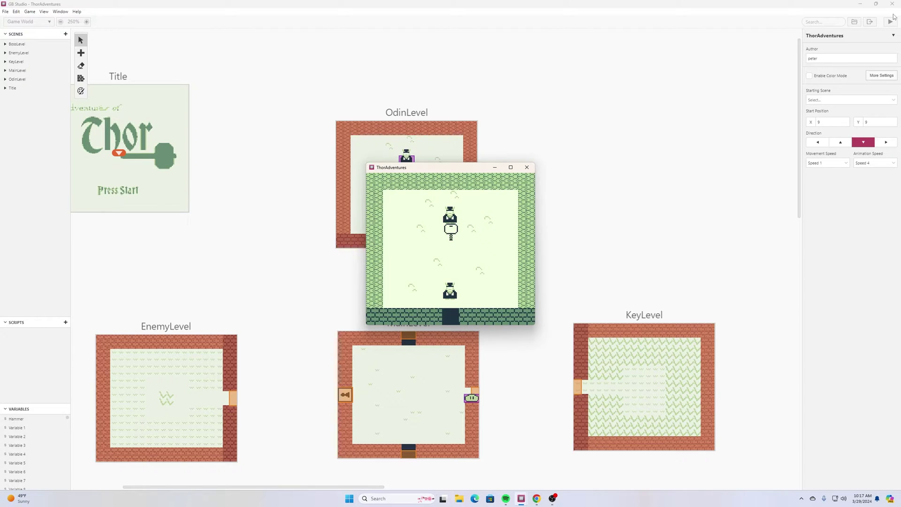
{"action": "key", "text": "Up"}
{"action": "key", "text": "Down"}
{"action": "key", "text": "Down"}
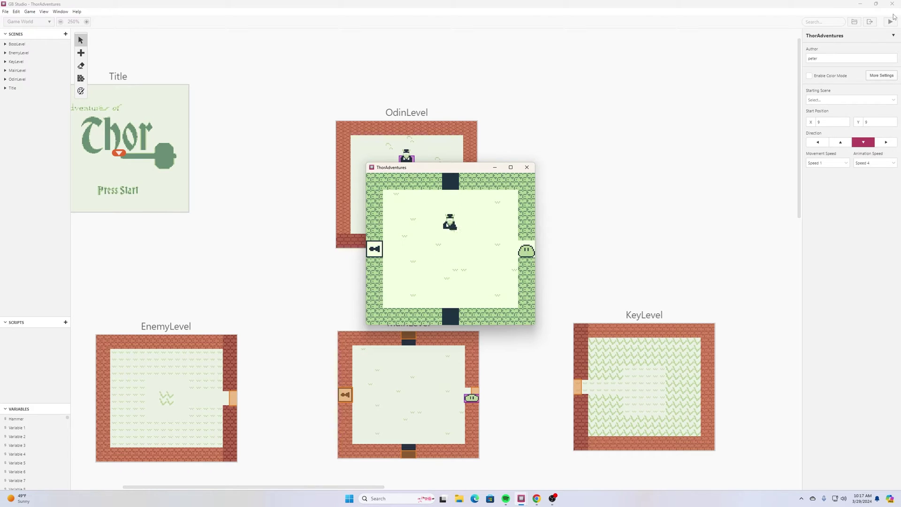
{"action": "key", "text": "Right"}
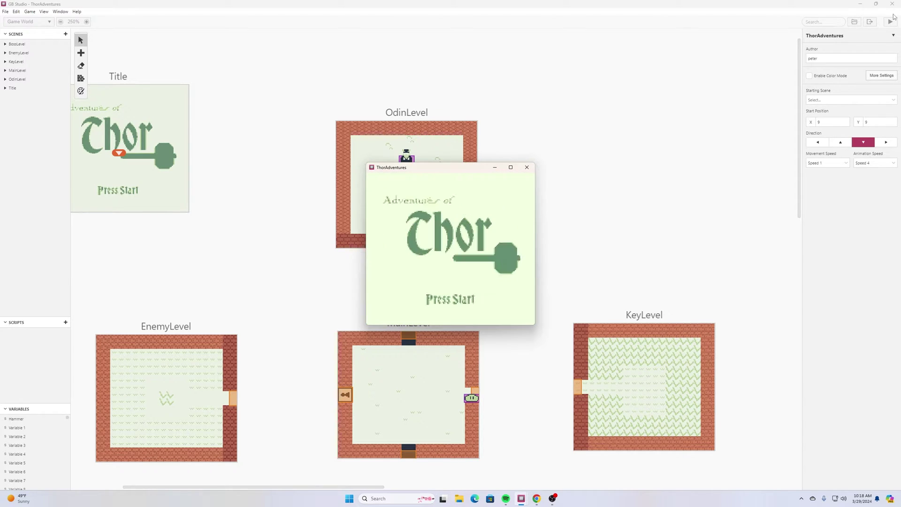
Step: Start the game from the title screen, enter Odin's room, and close the game window
{"action": "key", "text": "Return"}
{"action": "key", "text": "Up"}
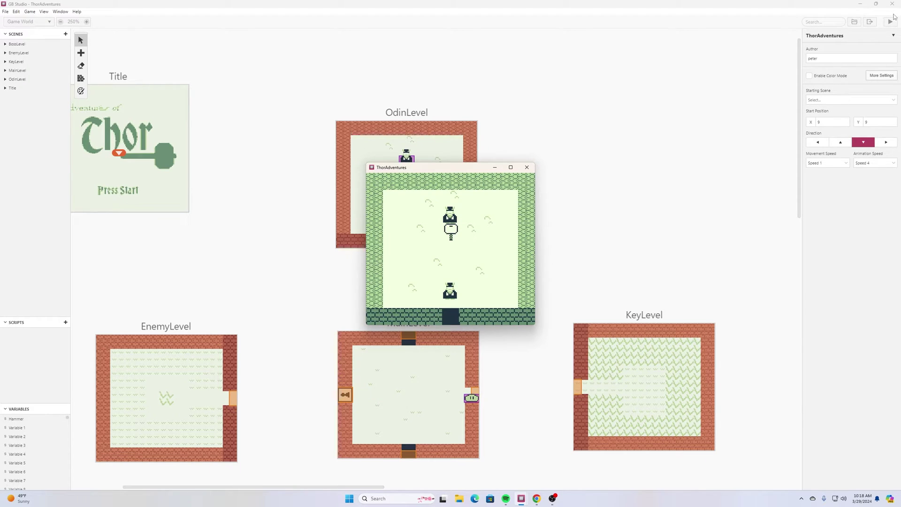
{"action": "left_click", "coordinate": [526, 167]}
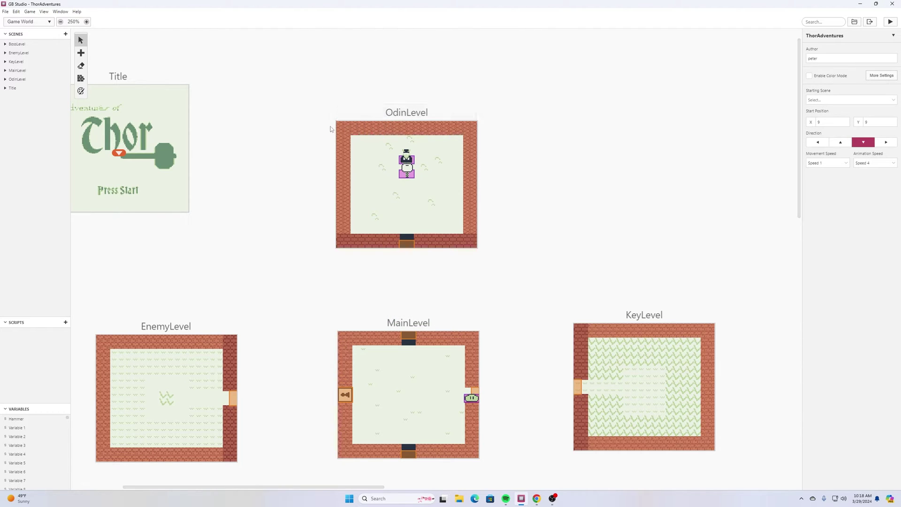
Step: Add a new scene below EnemyLevel and set its background to end
{"action": "scroll", "coordinate": [332, 131], "scroll_direction": "down", "scroll_amount": 4}
{"action": "scroll", "coordinate": [330, 130], "scroll_direction": "up", "scroll_amount": 2}
{"action": "scroll", "coordinate": [304, 129], "scroll_direction": "up", "scroll_amount": 2}
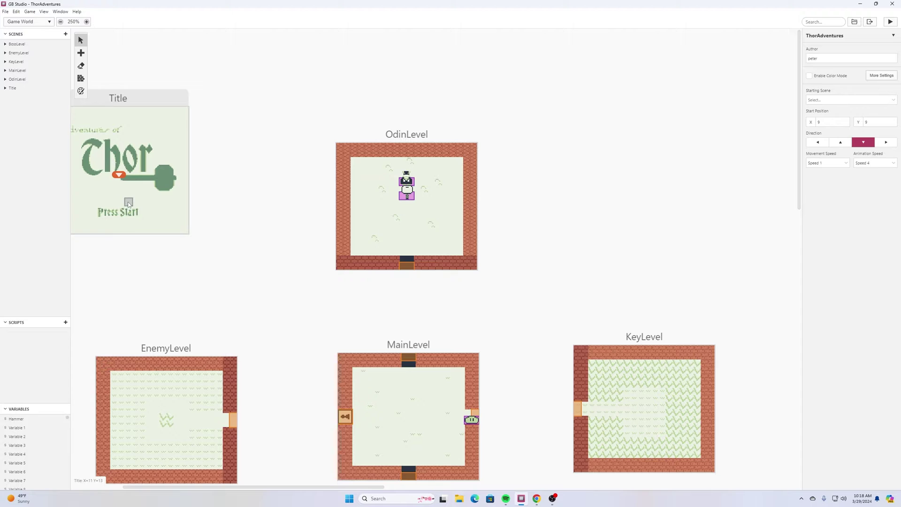
{"action": "scroll", "coordinate": [134, 163], "scroll_direction": "down", "scroll_amount": 6}
{"action": "left_click", "coordinate": [81, 53]}
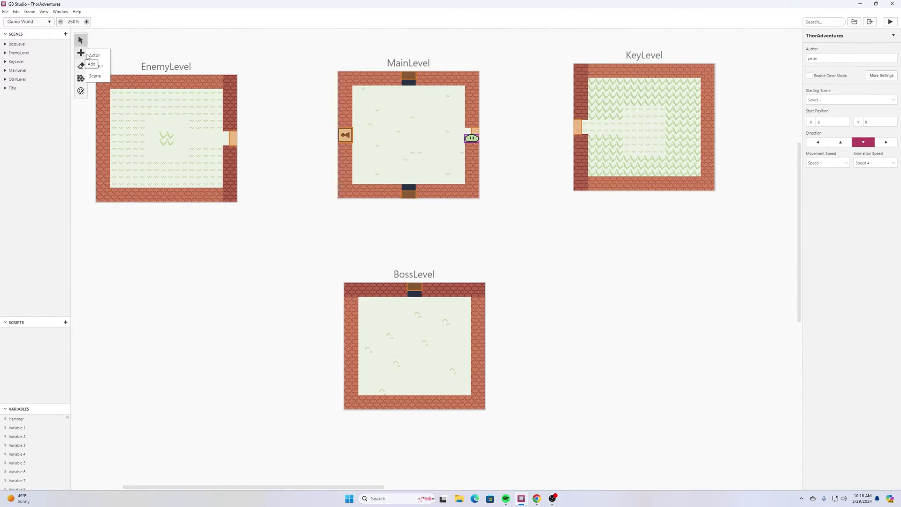
{"action": "left_click", "coordinate": [95, 76]}
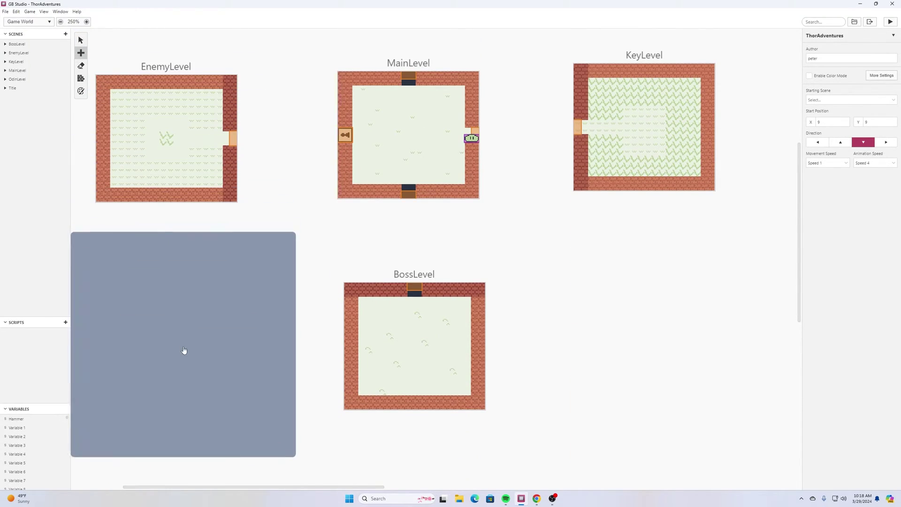
{"action": "left_click", "coordinate": [186, 350]}
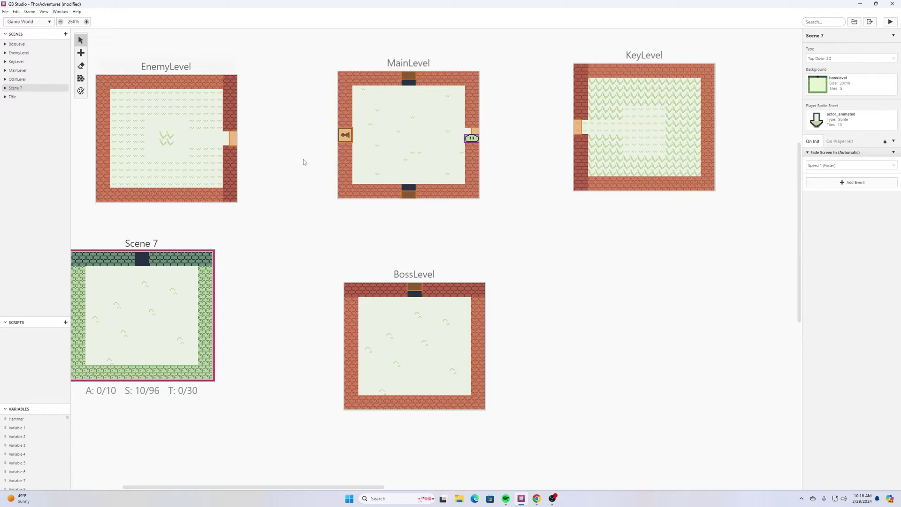
{"action": "left_click", "coordinate": [833, 84]}
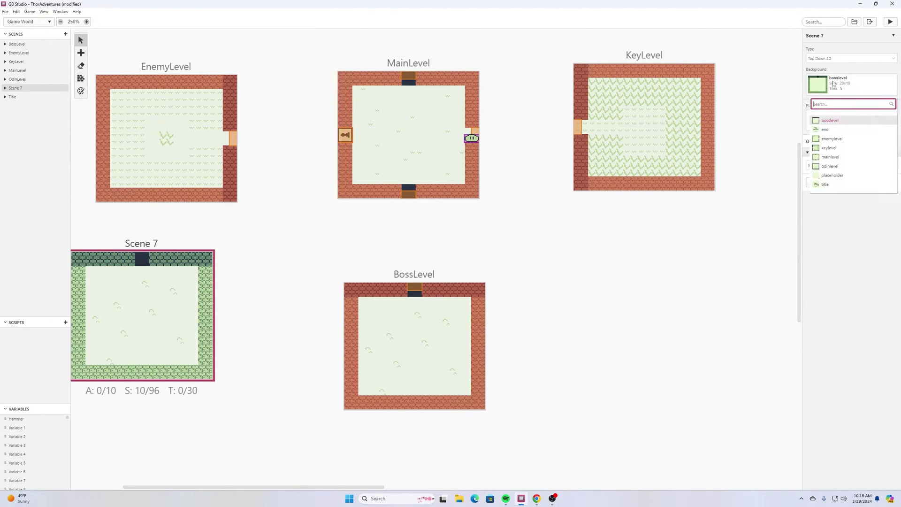
{"action": "left_click", "coordinate": [835, 130]}
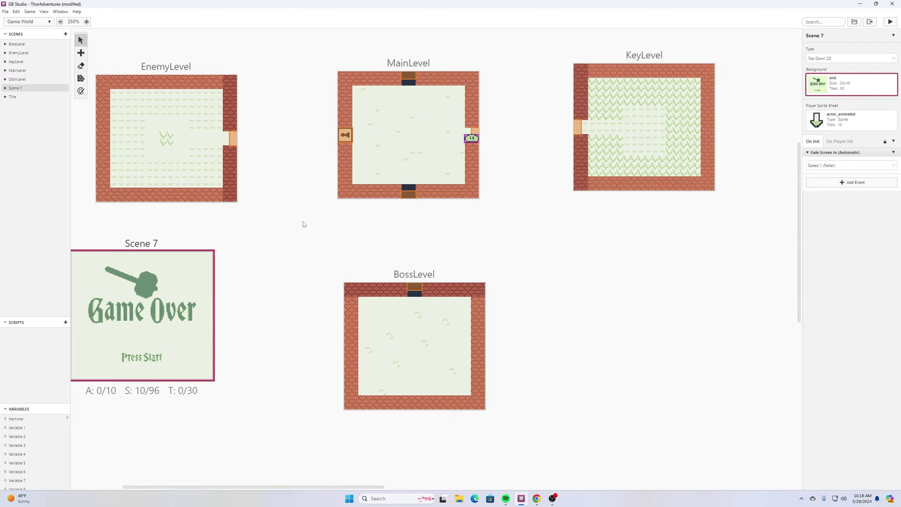
Step: Change the destination of the MainLevel blob's On Hit scene change to the Game Over scene, Scene 7
{"action": "scroll", "coordinate": [304, 224], "scroll_direction": "up", "scroll_amount": 3}
{"action": "scroll", "coordinate": [309, 221], "scroll_direction": "down", "scroll_amount": 4}
{"action": "scroll", "coordinate": [450, 163], "scroll_direction": "up", "scroll_amount": 3}
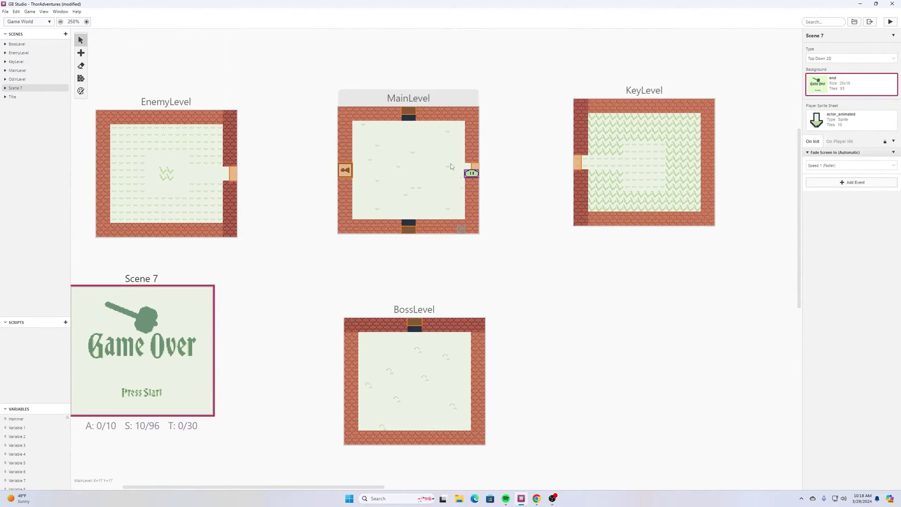
{"action": "left_click", "coordinate": [472, 173]}
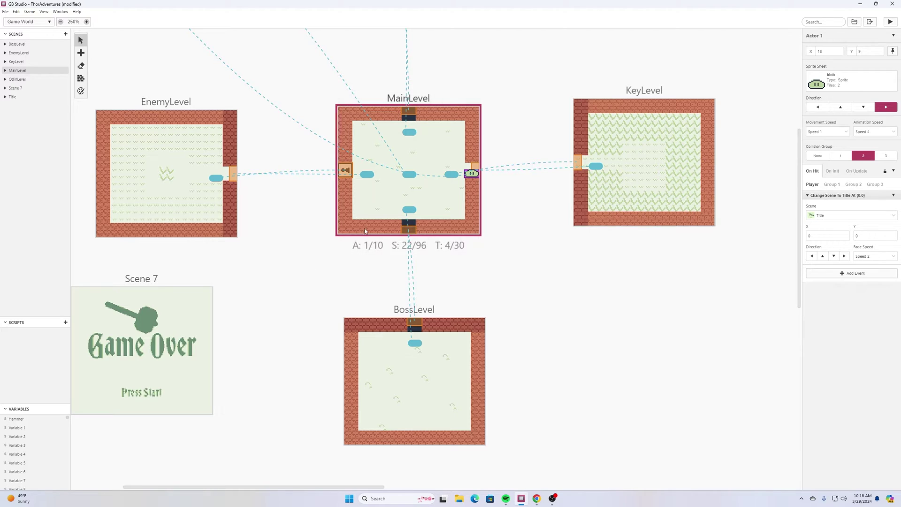
{"action": "left_click", "coordinate": [830, 217]}
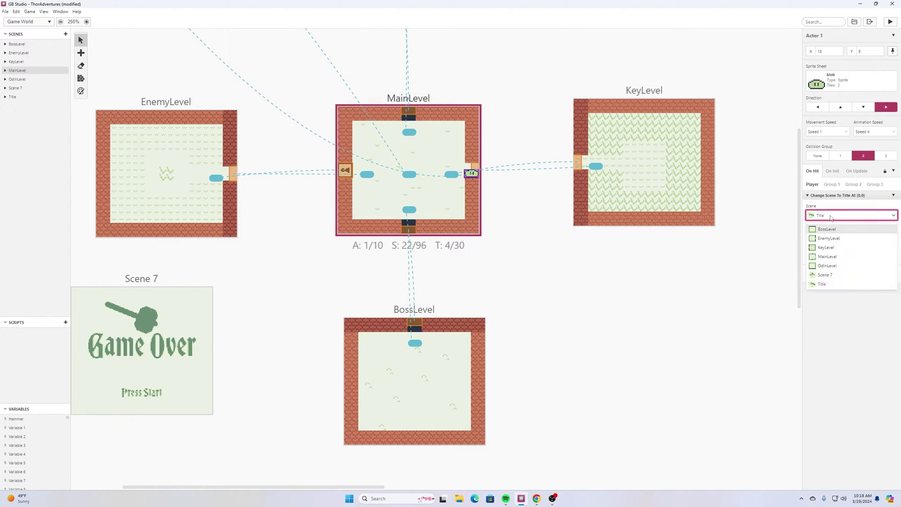
{"action": "left_click", "coordinate": [827, 275]}
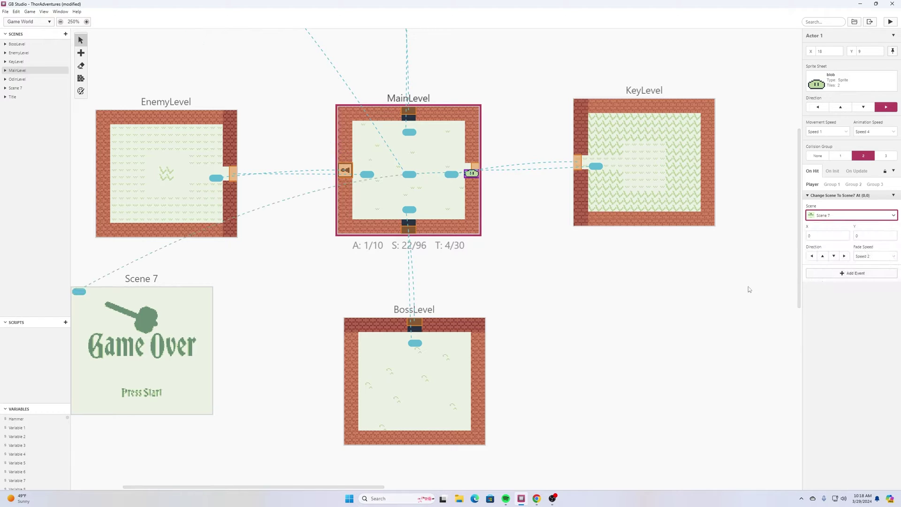
Step: Rename the Game Over scene EndLevel and deselect it
{"action": "left_click", "coordinate": [108, 347]}
{"action": "left_click", "coordinate": [813, 36]}
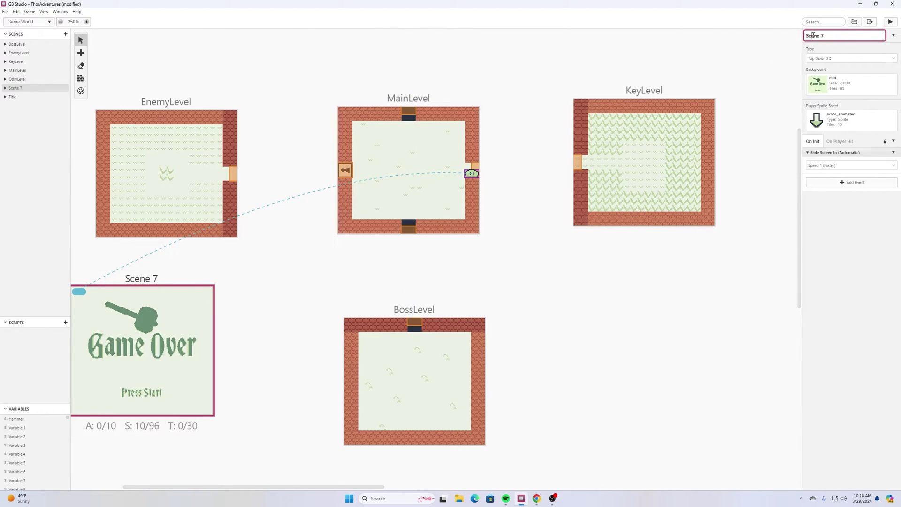
{"action": "type", "text": "G"}
{"action": "key", "text": "BackSpace"}
{"action": "key", "text": "BackSpace"}
{"action": "key", "text": "BackSpace"}
{"action": "type", "text": "End"}
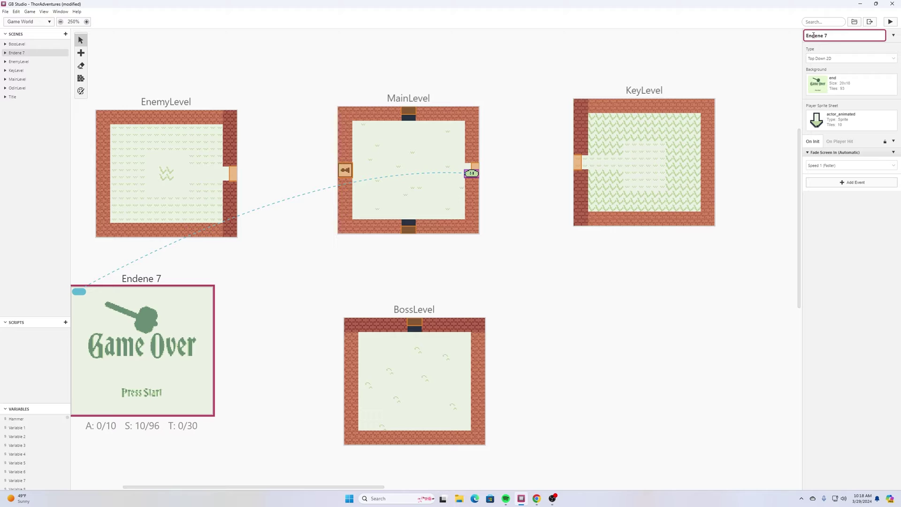
{"action": "type", "text": "S"}
{"action": "key", "text": "BackSpace"}
{"action": "type", "text": "Sc"}
{"action": "key", "text": "BackSpace"}
{"action": "key", "text": "BackSpace"}
{"action": "type", "text": "Level"}
{"action": "key", "text": "Delete"}
{"action": "key", "text": "Delete"}
{"action": "key", "text": "Delete"}
{"action": "key", "text": "Delete"}
{"action": "key", "text": "Delete"}
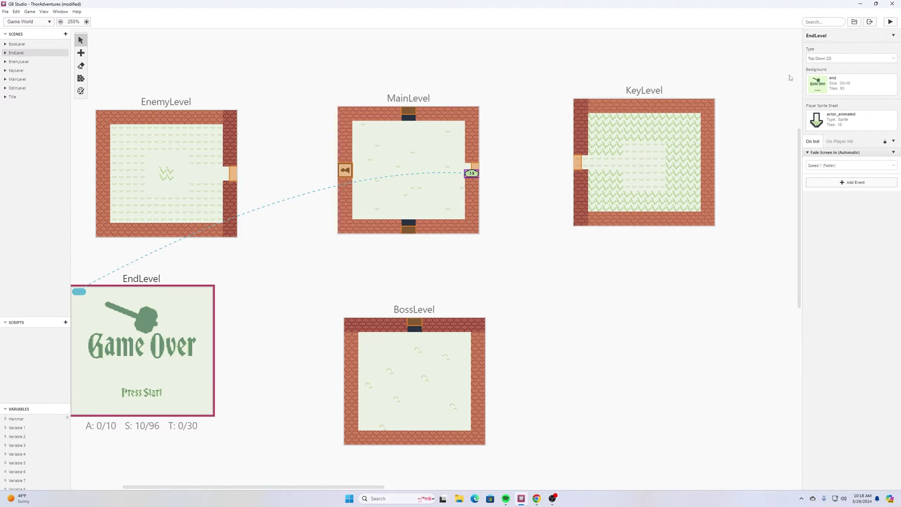
{"action": "left_click", "coordinate": [512, 111]}
Step: Move the EndLevel scene slightly further down below EnemyLevel
{"action": "scroll", "coordinate": [496, 117], "scroll_direction": "up", "scroll_amount": 5}
{"action": "scroll", "coordinate": [495, 117], "scroll_direction": "down", "scroll_amount": 5}
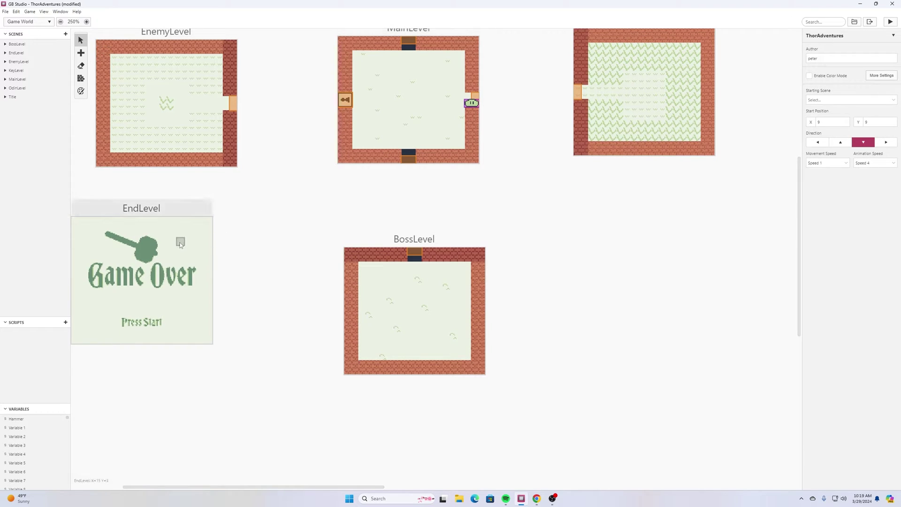
{"action": "left_click", "coordinate": [180, 244]}
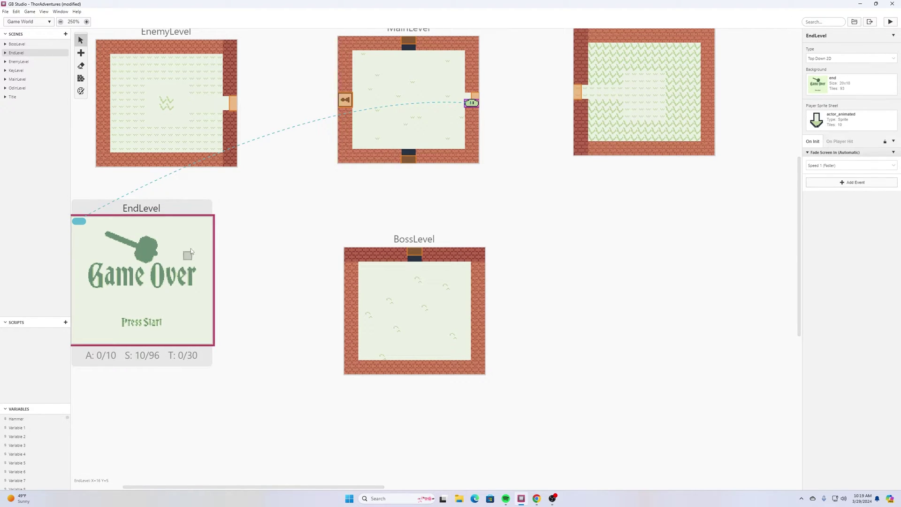
{"action": "left_click_drag", "start_coordinate": [193, 208], "coordinate": [195, 236]}
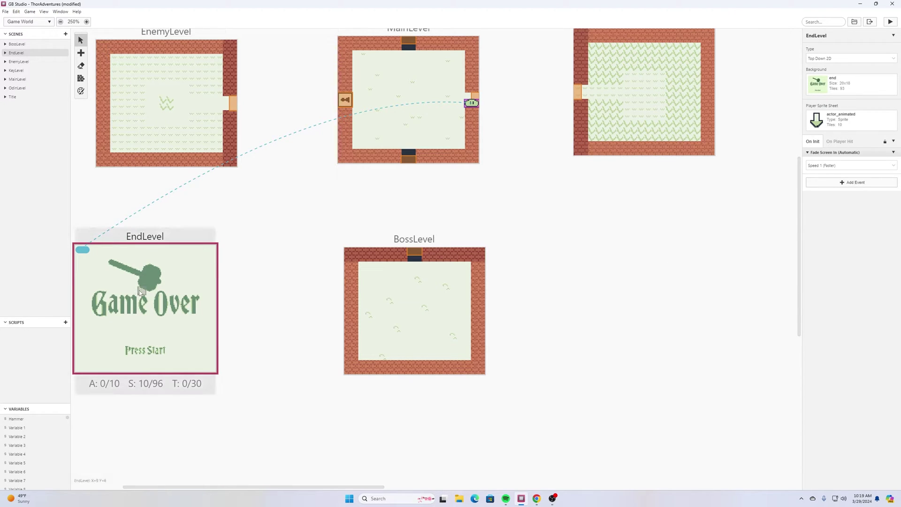
Step: Add a Deactivate Actor event for Player to EndLevel's On Init script
{"action": "left_click", "coordinate": [843, 185]}
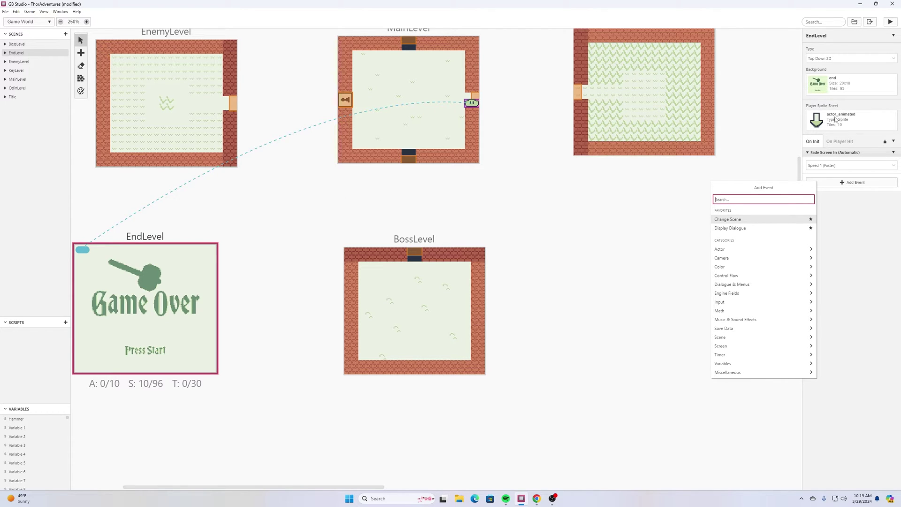
{"action": "type", "text": "actor"}
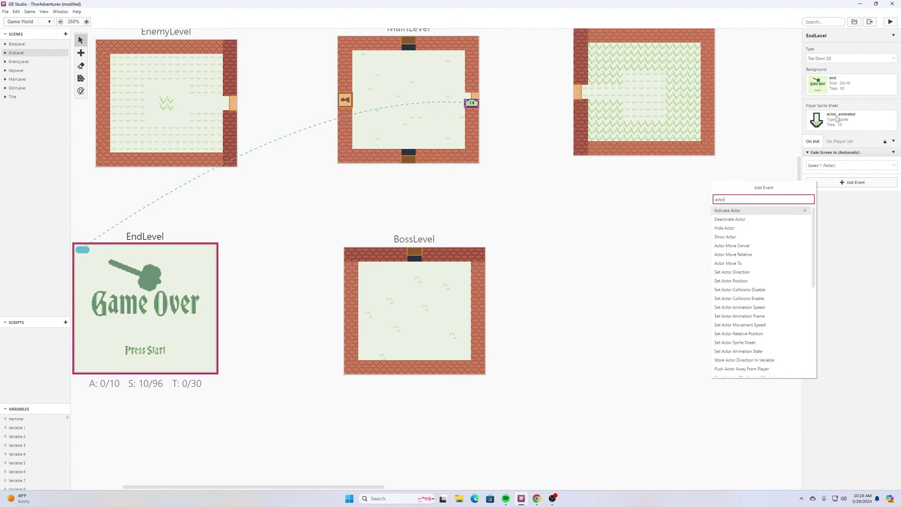
{"action": "left_click", "coordinate": [728, 219]}
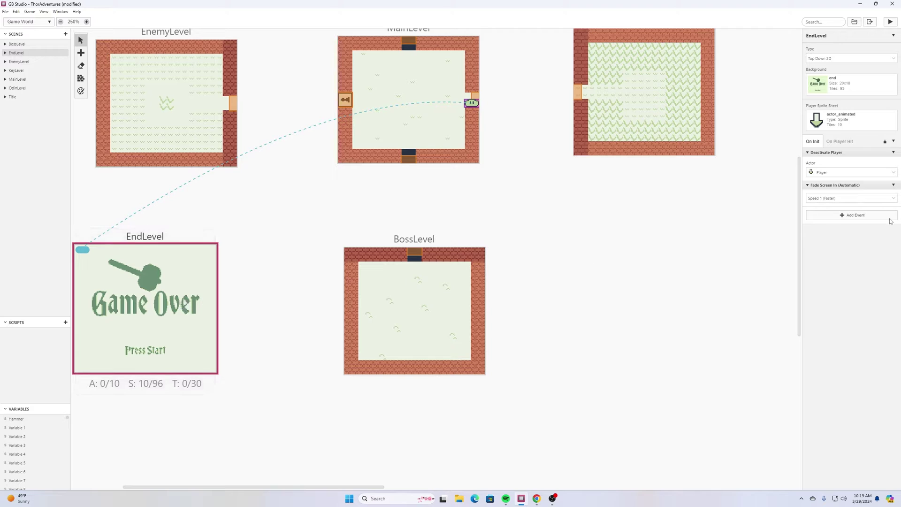
Step: Add an Attach Script To Button event to EndLevel's On Init script and assign it to the Start button only
{"action": "left_click", "coordinate": [868, 216]}
{"action": "type", "text": "button"}
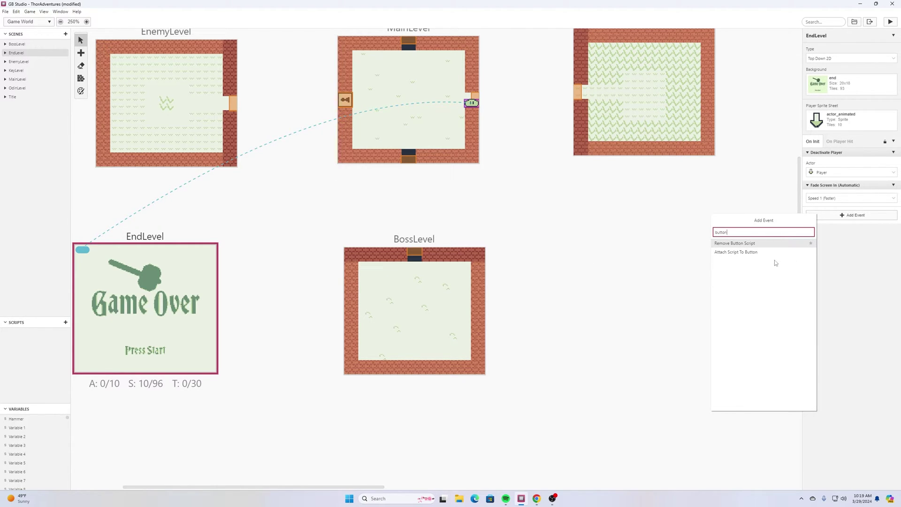
{"action": "left_click", "coordinate": [769, 253]}
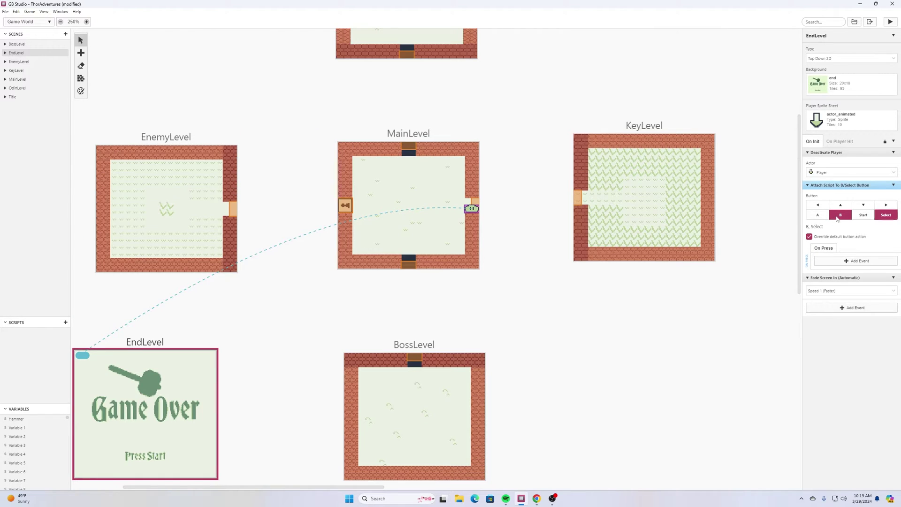
{"action": "left_click", "coordinate": [886, 215]}
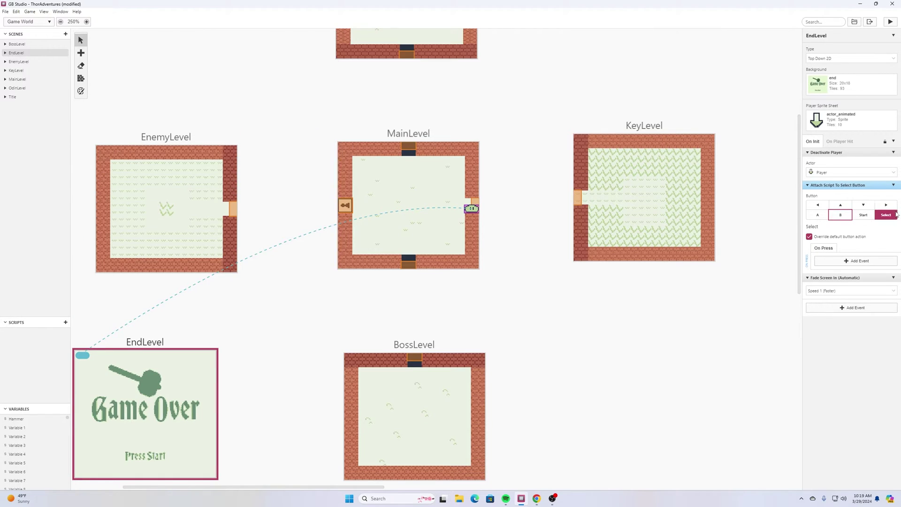
{"action": "left_click", "coordinate": [864, 215]}
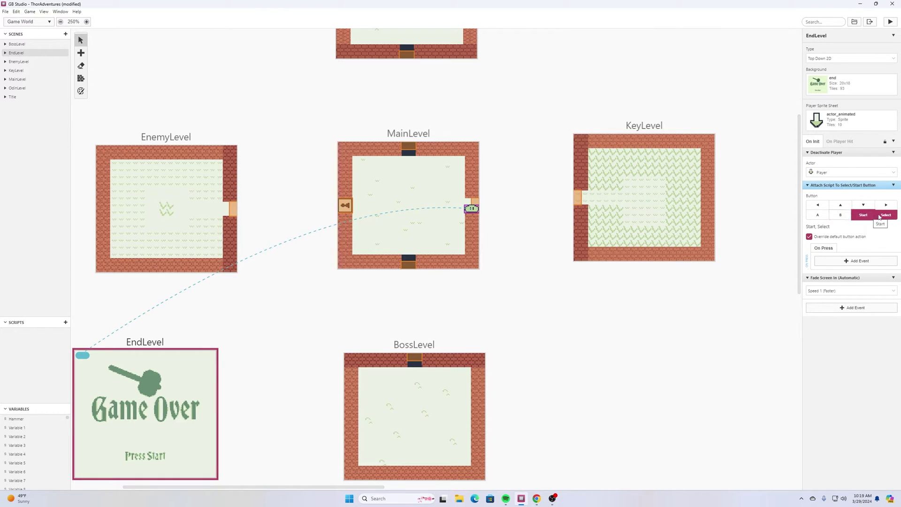
Step: Add a Change Scene event to the Start button's On Press script with Title as the destination scene
{"action": "left_click", "coordinate": [836, 261]}
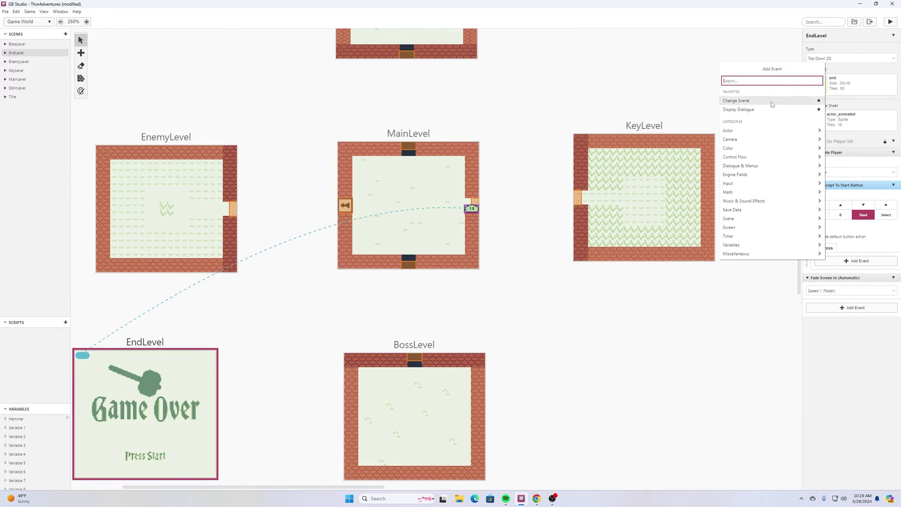
{"action": "type", "text": "s ene"}
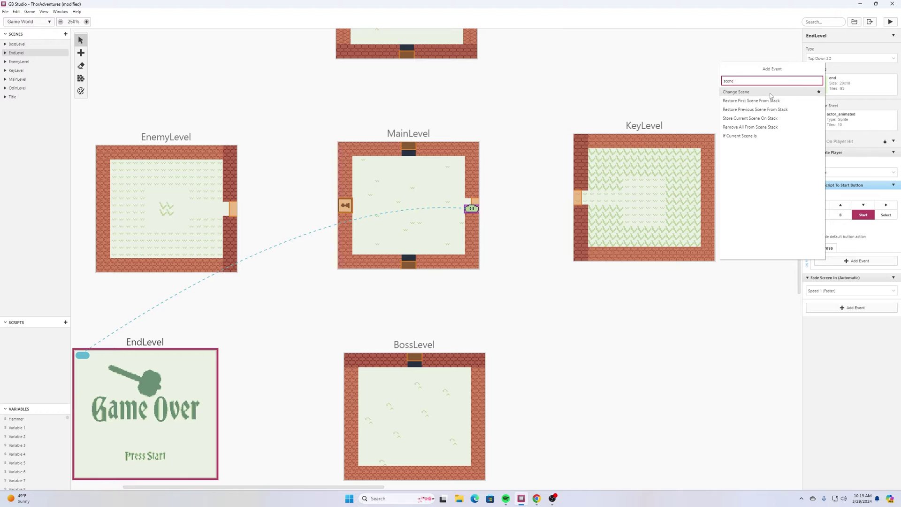
{"action": "left_click", "coordinate": [770, 94]}
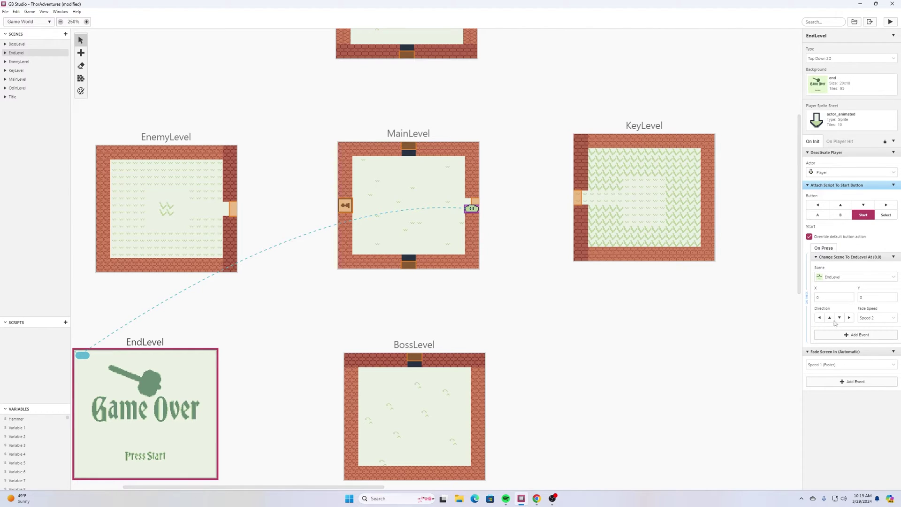
{"action": "left_click", "coordinate": [845, 277]}
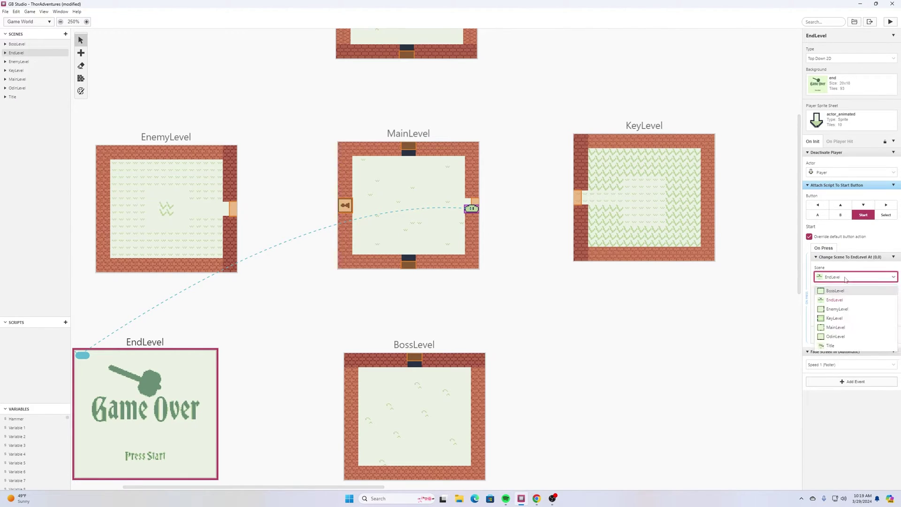
{"action": "left_click", "coordinate": [831, 346]}
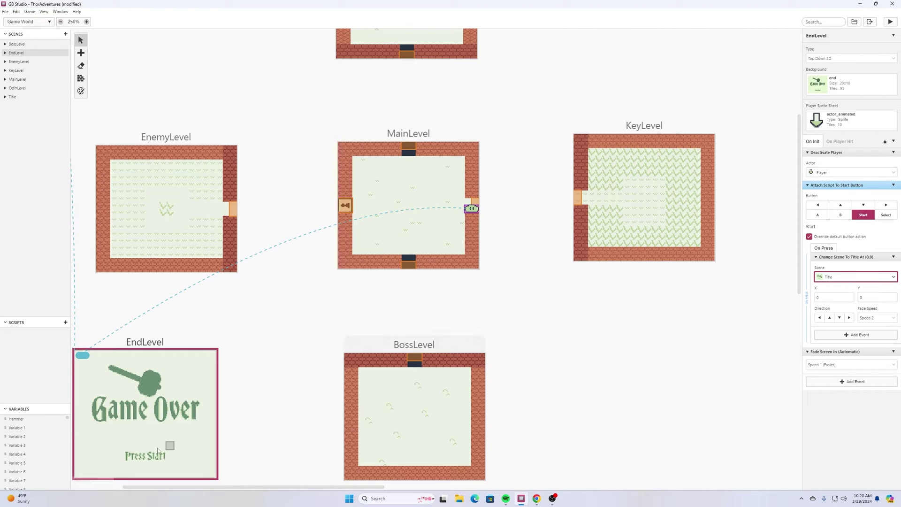
Step: Save the project with the finished EndLevel script
{"action": "scroll", "coordinate": [150, 455], "scroll_direction": "up", "scroll_amount": 4}
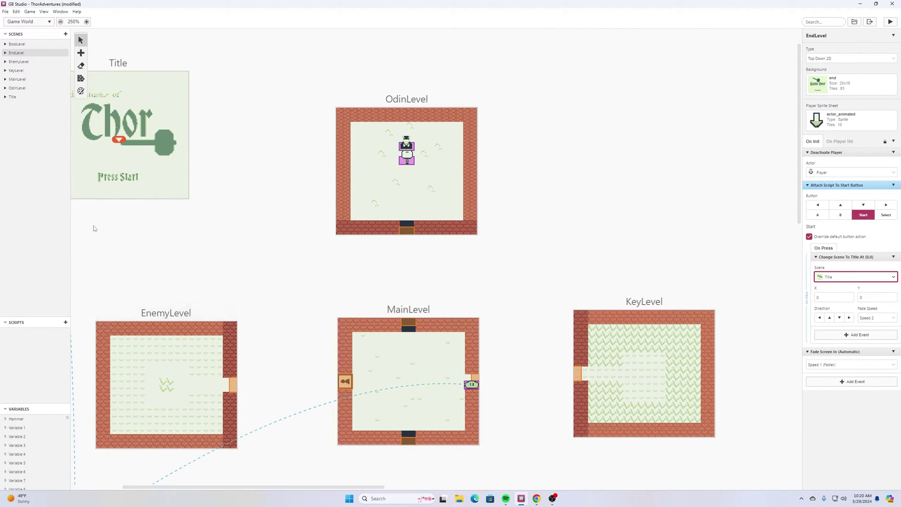
{"action": "left_click", "coordinate": [5, 11]}
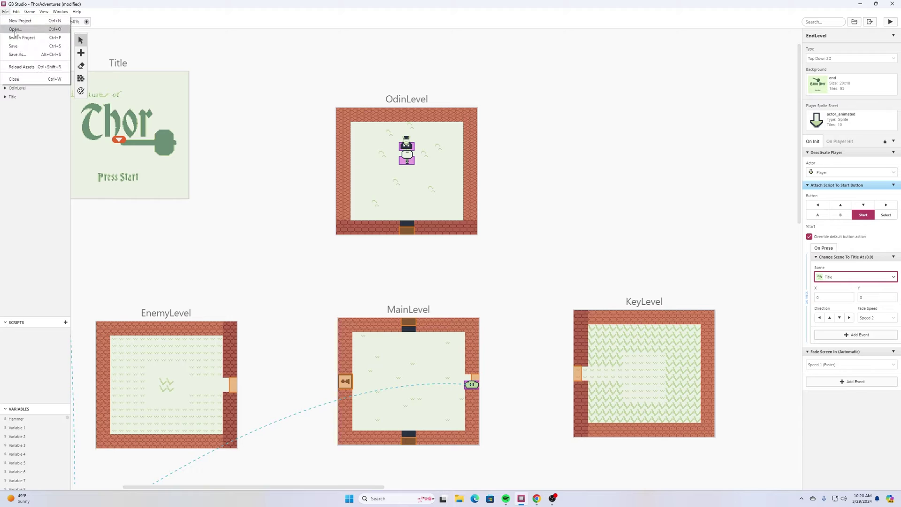
{"action": "left_click", "coordinate": [21, 45]}
{"action": "scroll", "coordinate": [231, 196], "scroll_direction": "down", "scroll_amount": 3}
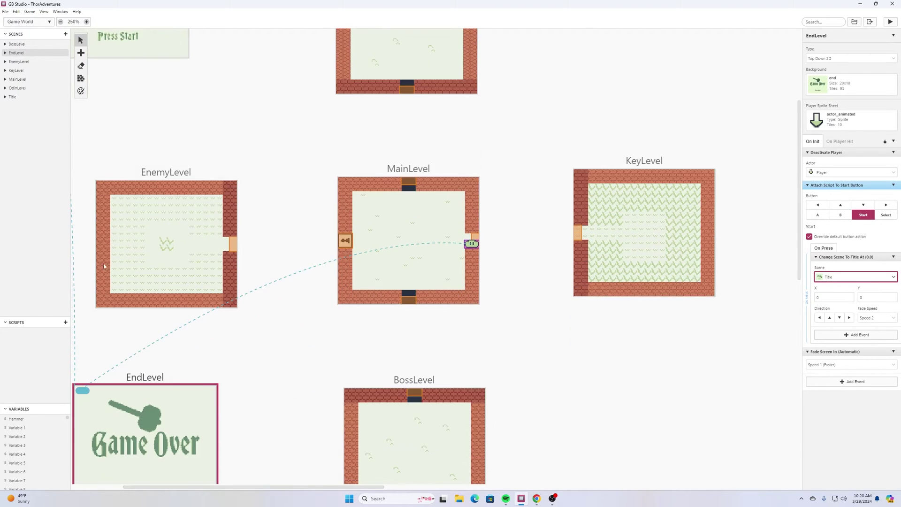
{"action": "scroll", "coordinate": [361, 153], "scroll_direction": "down", "scroll_amount": 3}
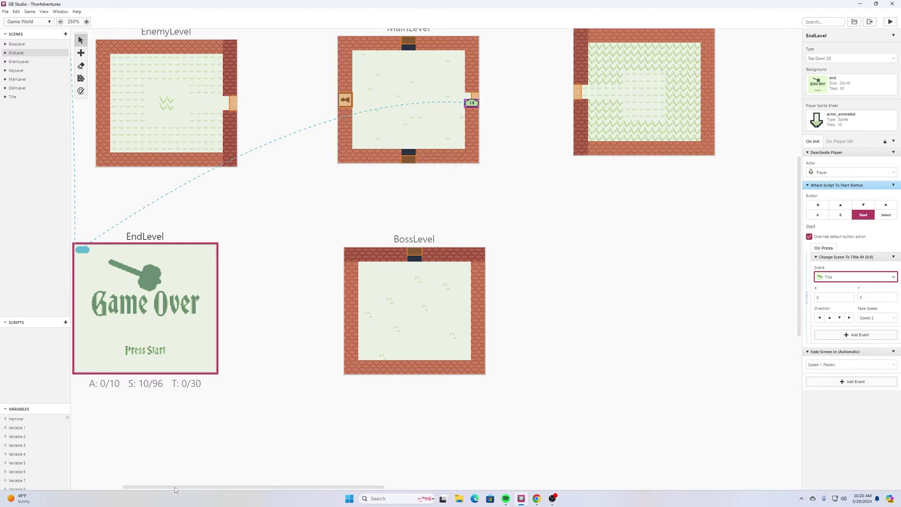
{"action": "left_click_drag", "start_coordinate": [176, 486], "coordinate": [136, 486]}
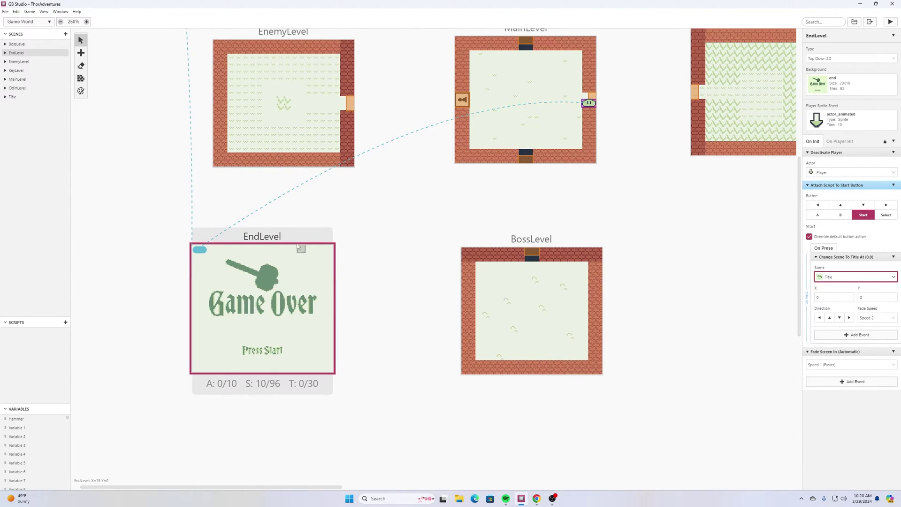
Step: Move the EndLevel scene slightly to the left on the world map, below EnemyLevel
{"action": "left_click_drag", "start_coordinate": [300, 232], "coordinate": [253, 241]}
{"action": "scroll", "coordinate": [528, 332], "scroll_direction": "up", "scroll_amount": 3}
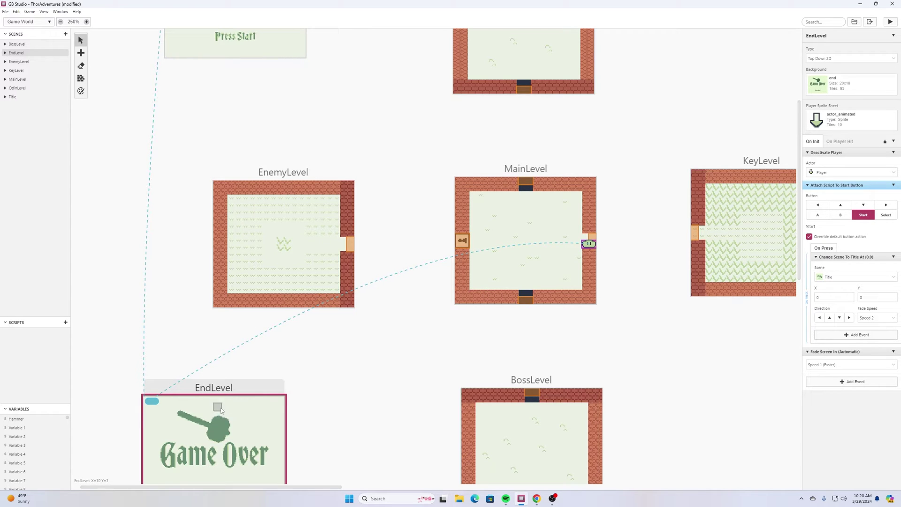
{"action": "scroll", "coordinate": [286, 265], "scroll_direction": "up", "scroll_amount": 2}
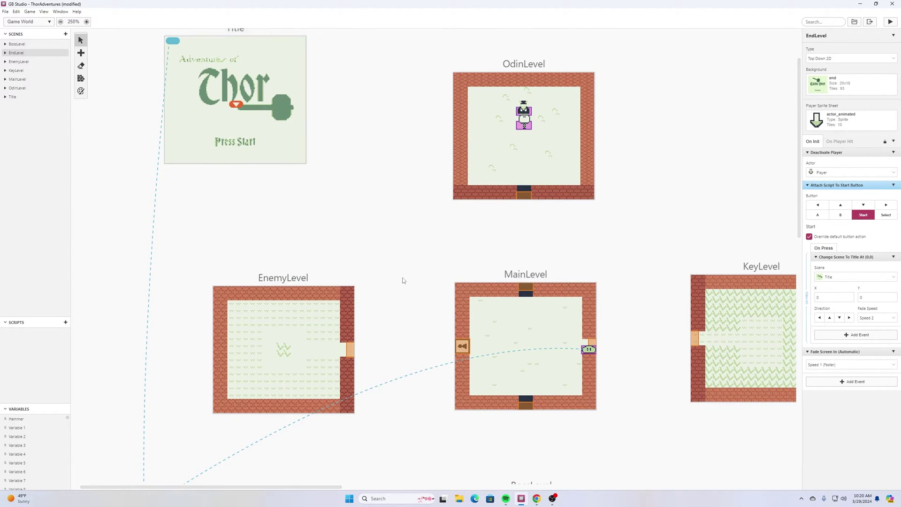
Step: Review the MainLevel blob's collision group and On Hit script alongside the hammer projectile's collision settings in MainLevel's B button script
{"action": "scroll", "coordinate": [403, 278], "scroll_direction": "down", "scroll_amount": 2}
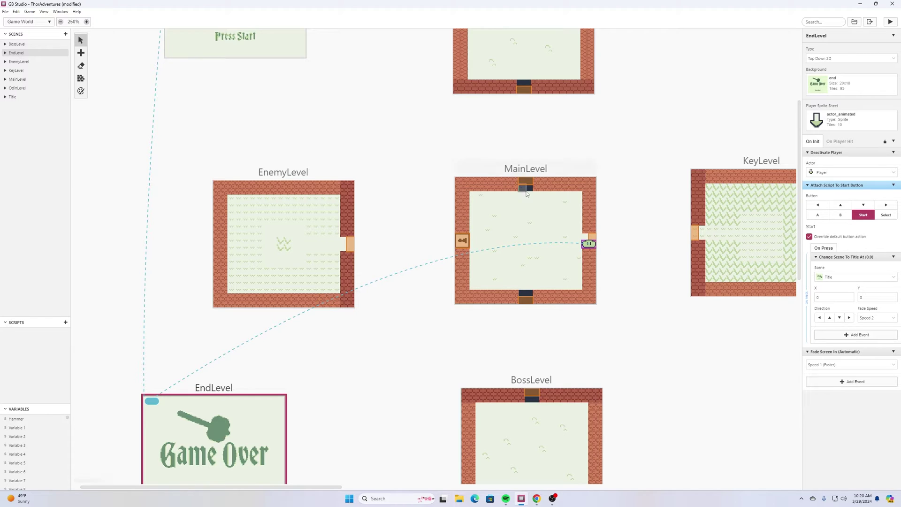
{"action": "scroll", "coordinate": [559, 221], "scroll_direction": "up", "scroll_amount": 3}
{"action": "scroll", "coordinate": [568, 219], "scroll_direction": "down", "scroll_amount": 4}
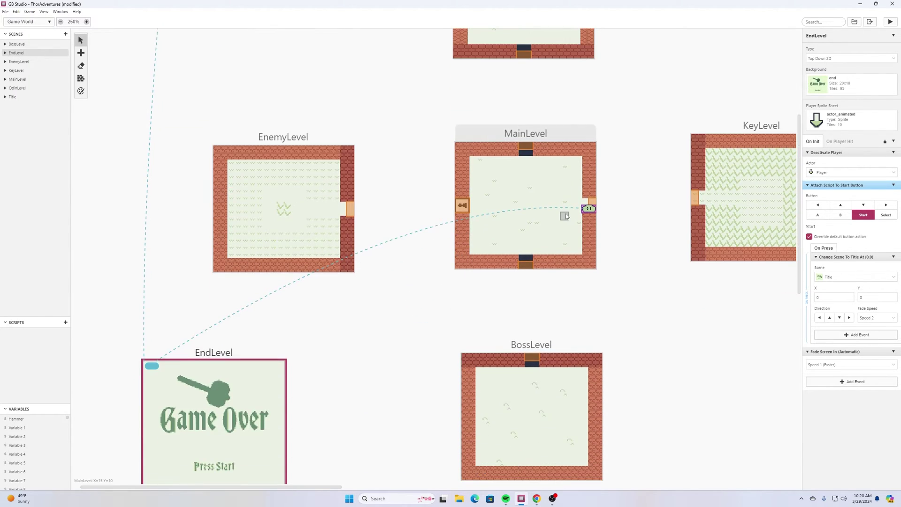
{"action": "scroll", "coordinate": [524, 210], "scroll_direction": "up", "scroll_amount": 4}
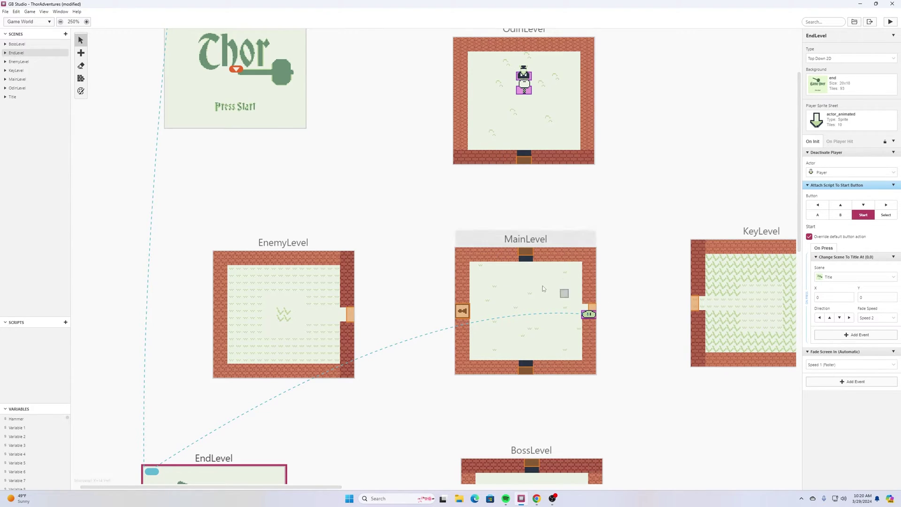
{"action": "left_click", "coordinate": [591, 314]}
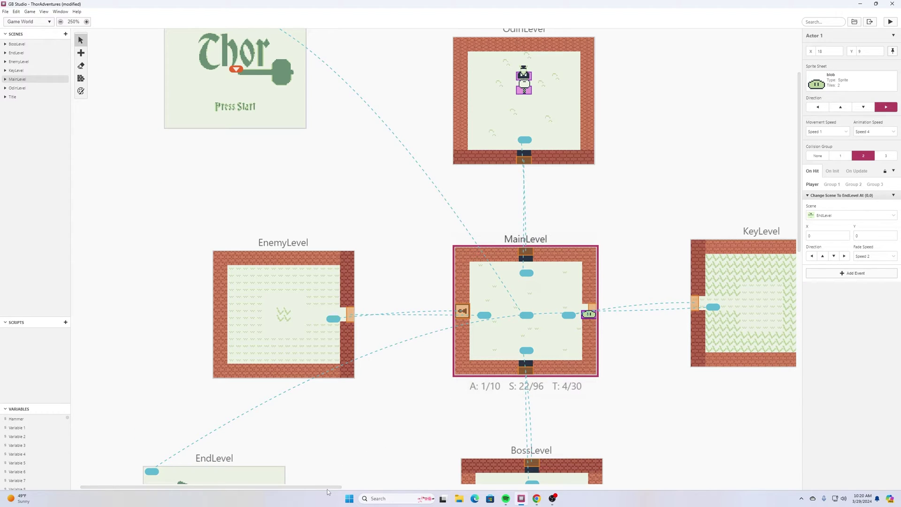
{"action": "left_click_drag", "start_coordinate": [327, 488], "coordinate": [386, 488]}
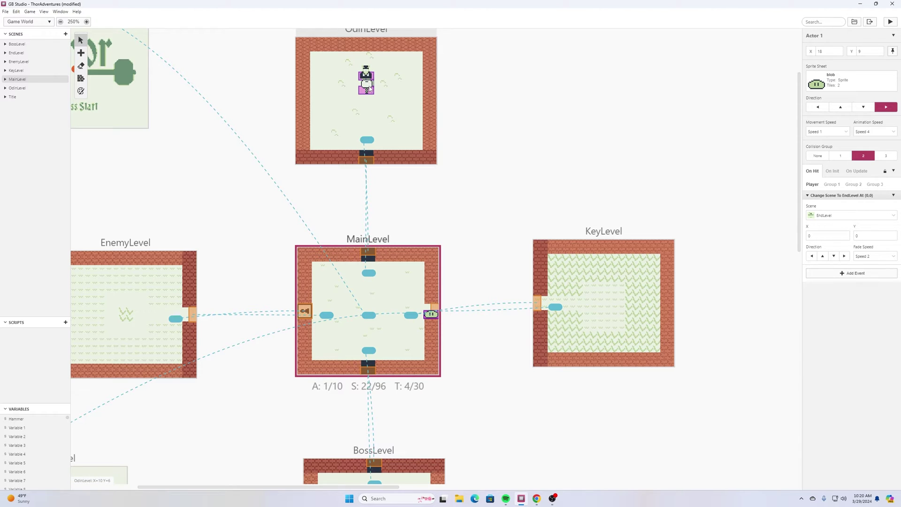
{"action": "left_click", "coordinate": [398, 293]}
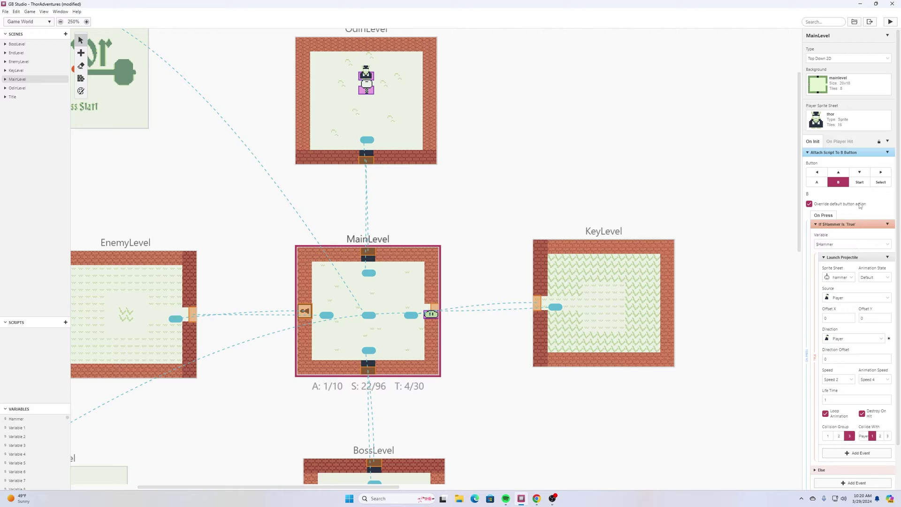
{"action": "scroll", "coordinate": [844, 141], "scroll_direction": "down", "scroll_amount": 1}
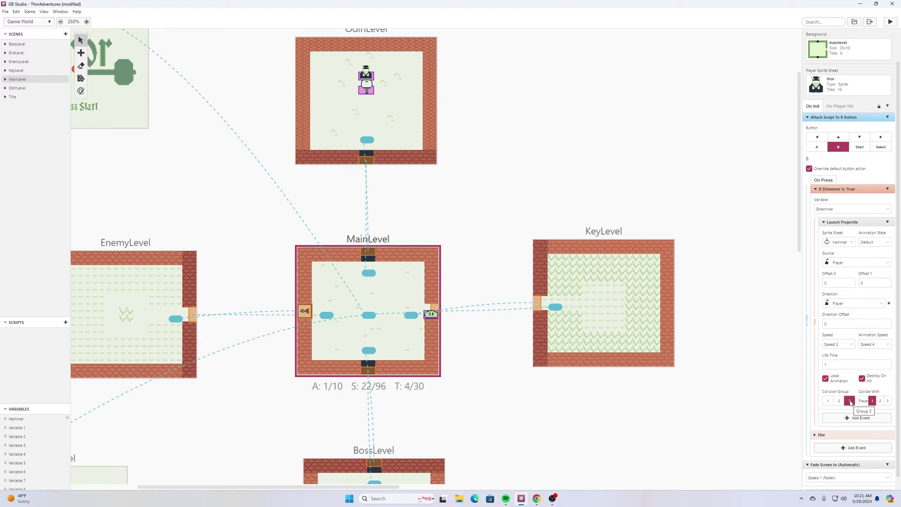
{"action": "left_click", "coordinate": [434, 315]}
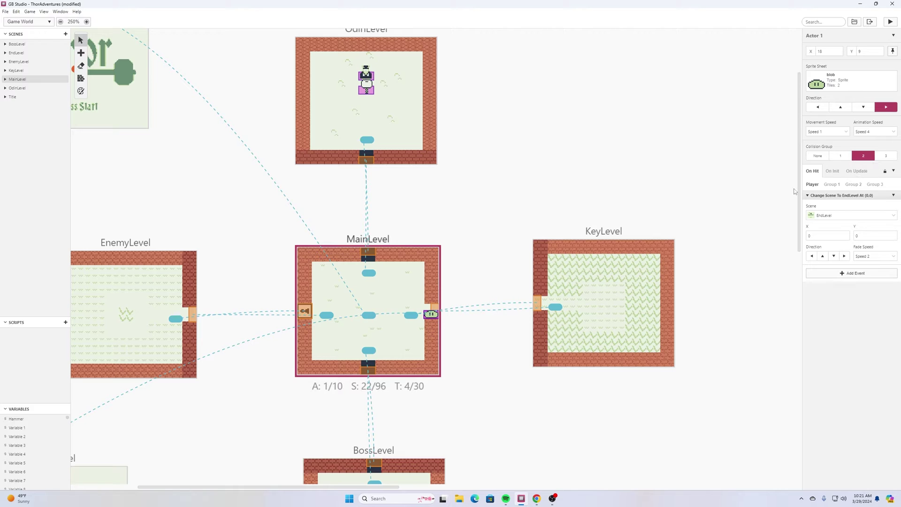
Step: Set the hammer's Launch Projectile event in MainLevel's B button script to collide with Group 2
{"action": "left_click", "coordinate": [414, 335]}
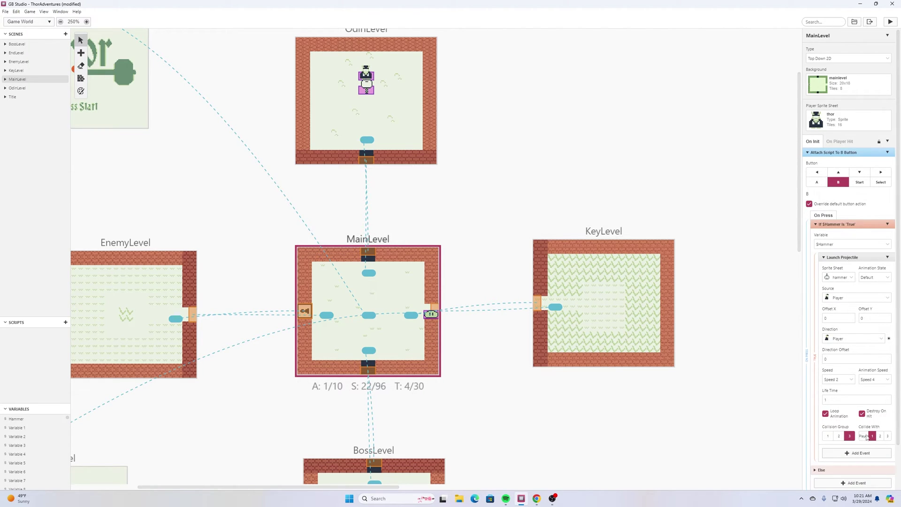
{"action": "left_click", "coordinate": [880, 436]}
{"action": "left_click", "coordinate": [872, 436]}
{"action": "left_click", "coordinate": [872, 436]}
{"action": "left_click", "coordinate": [887, 436]}
{"action": "left_click", "coordinate": [826, 413]}
{"action": "left_click", "coordinate": [887, 436]}
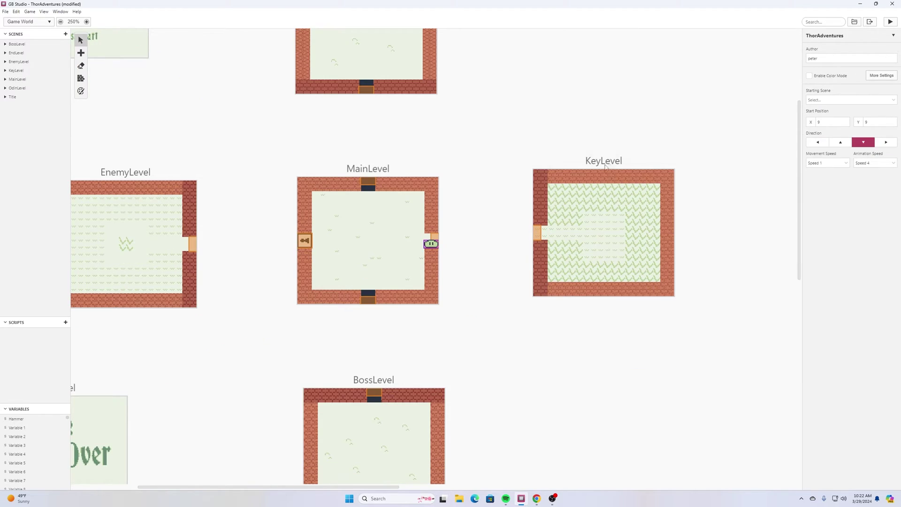
Step: Add a Deactivate Actor event for Self to the MainLevel blob's On Hit script for Group 3
{"action": "left_click", "coordinate": [431, 245]}
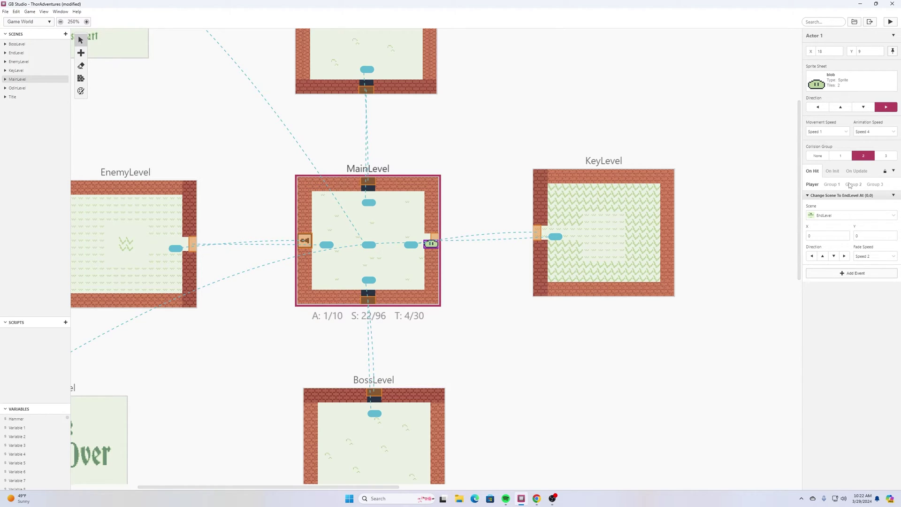
{"action": "left_click", "coordinate": [876, 184]}
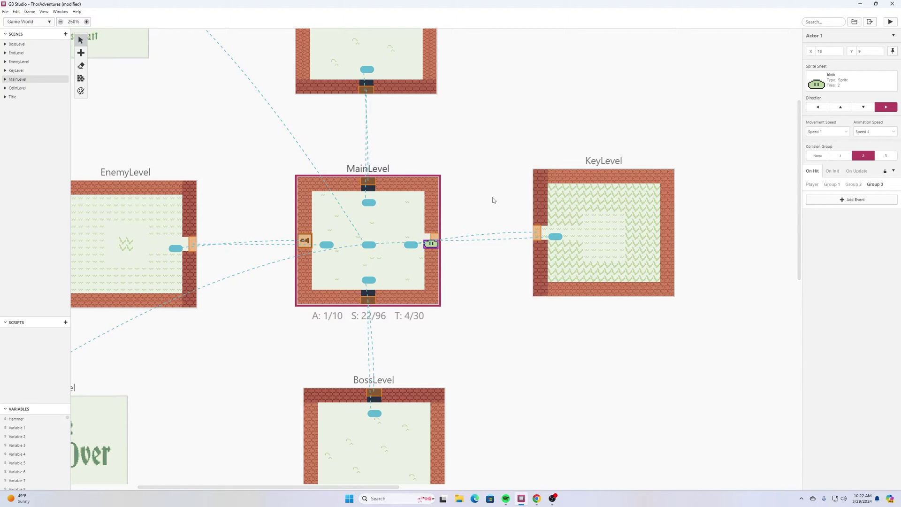
{"action": "left_click", "coordinate": [847, 201]}
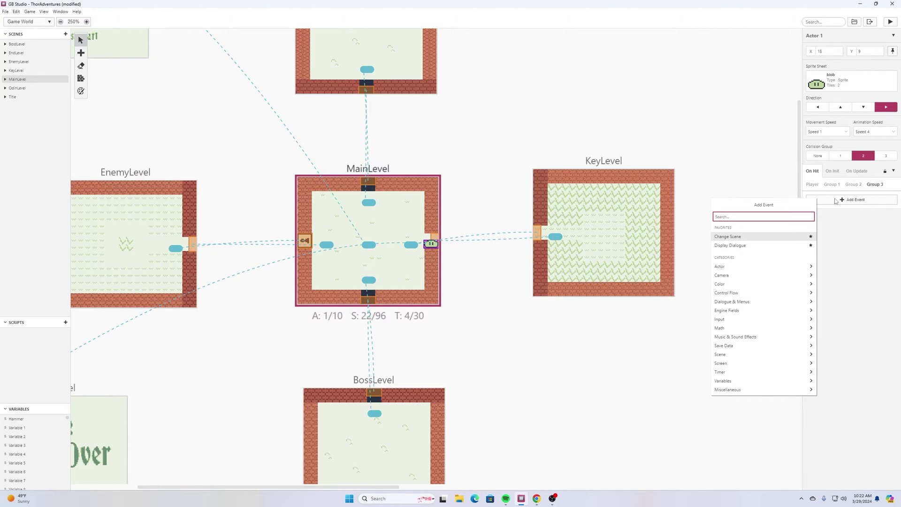
{"action": "type", "text": "deac"}
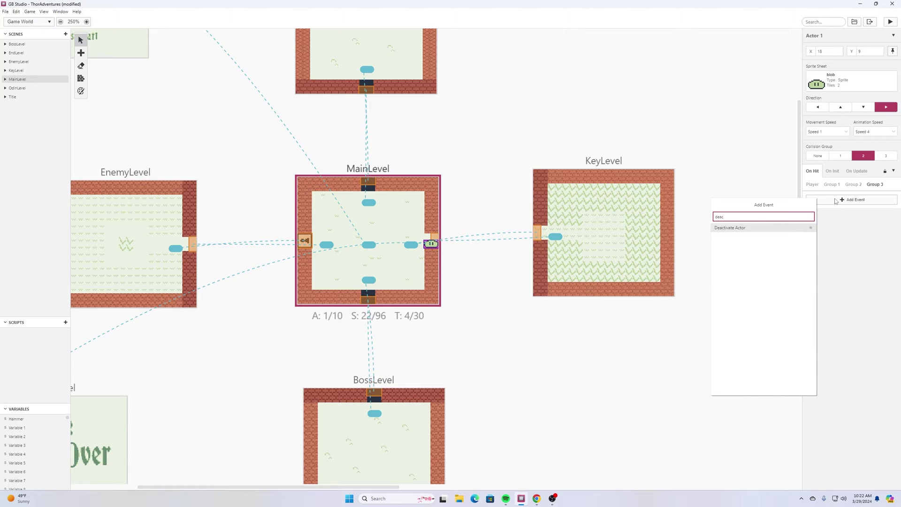
{"action": "left_click", "coordinate": [756, 229]}
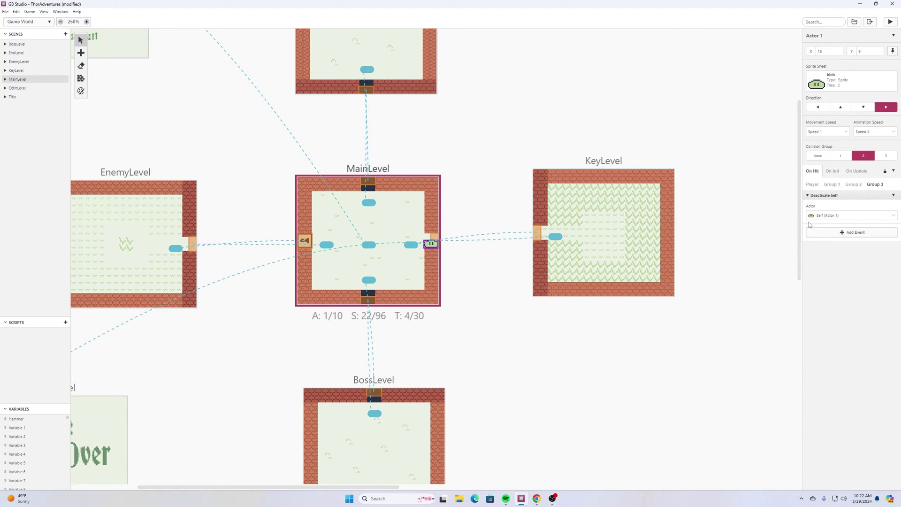
Step: Save the project and run the game
{"action": "left_click", "coordinate": [5, 12]}
{"action": "left_click", "coordinate": [18, 50]}
{"action": "left_click", "coordinate": [890, 22]}
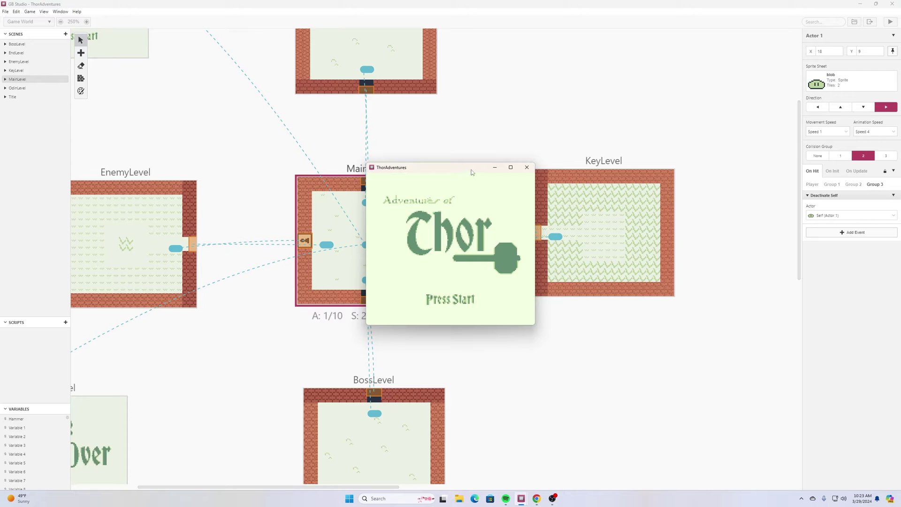
Step: Playtest from the title through OdinLevel to MainLevel, throw the hammer at the blob, walk into KeyLevel, and close the game
{"action": "key", "text": "Return"}
{"action": "key", "text": "Up"}
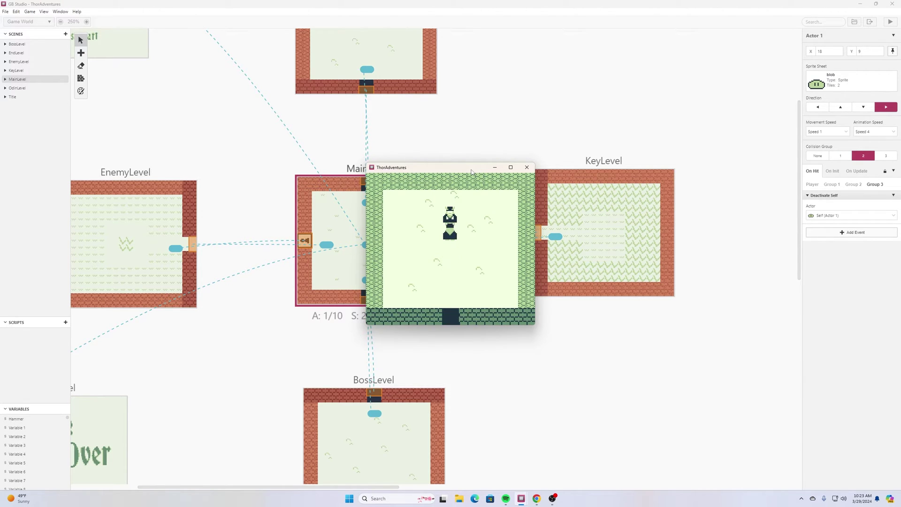
{"action": "key", "text": "Down"}
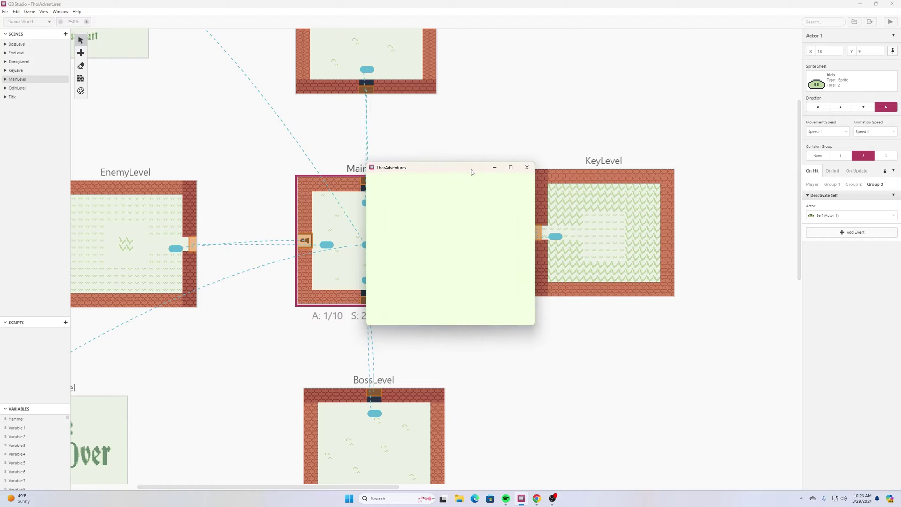
{"action": "key", "text": "Right"}
{"action": "key", "text": "z"}
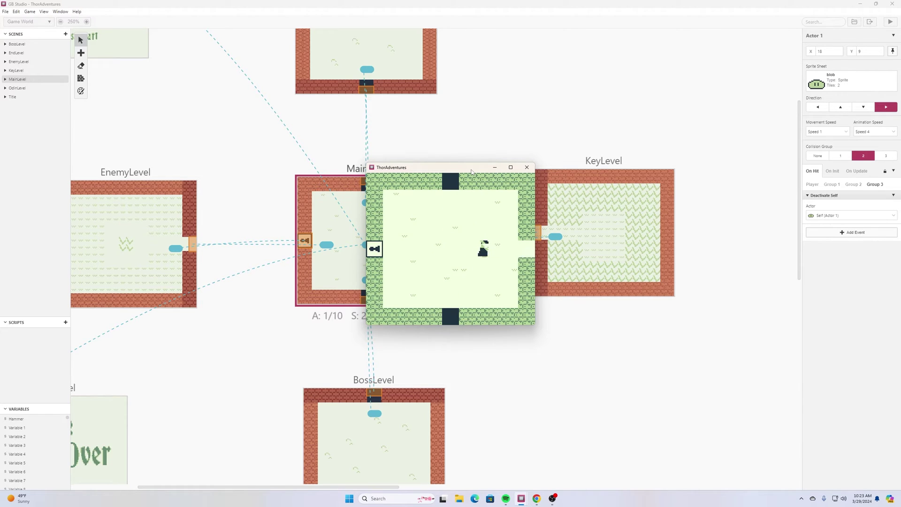
{"action": "key", "text": "Right"}
{"action": "key", "text": "Right"}
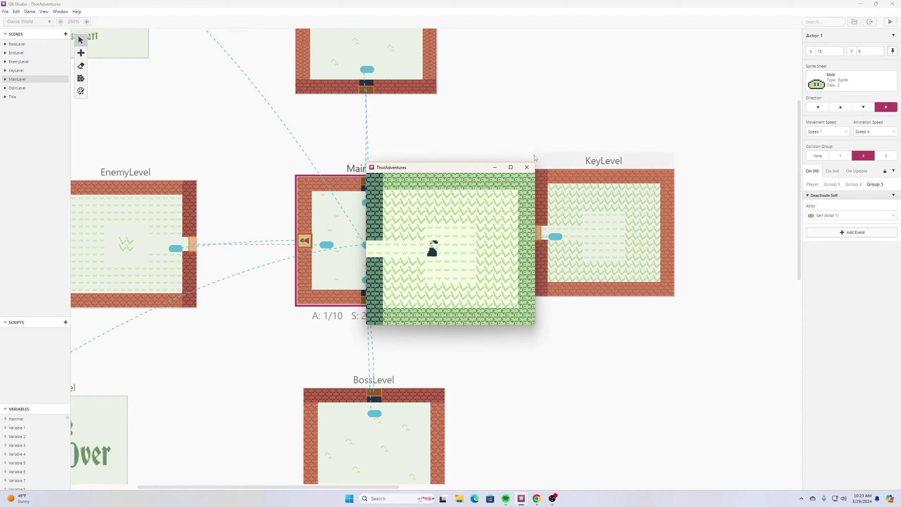
{"action": "left_click", "coordinate": [526, 167]}
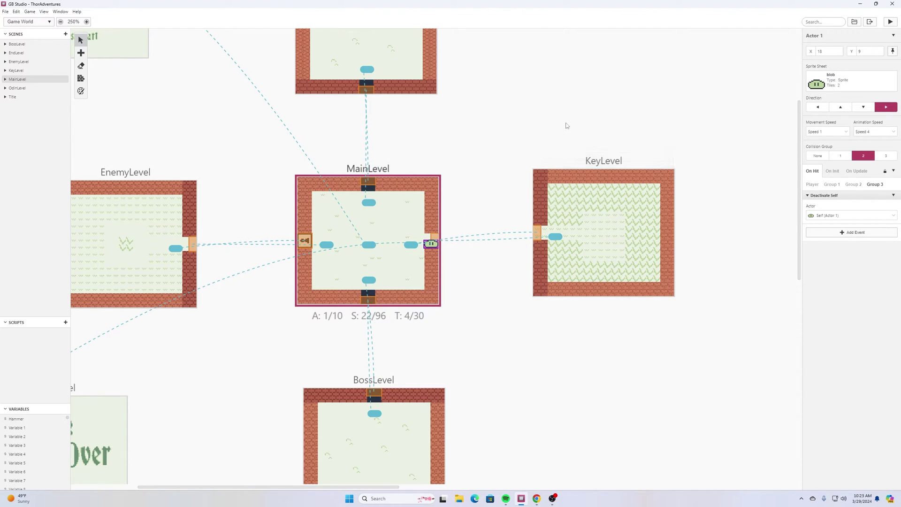
Step: Add an actor with the blob sprite and collision group 2 to KeyLevel at X 12, Y 12
{"action": "left_click", "coordinate": [588, 202]}
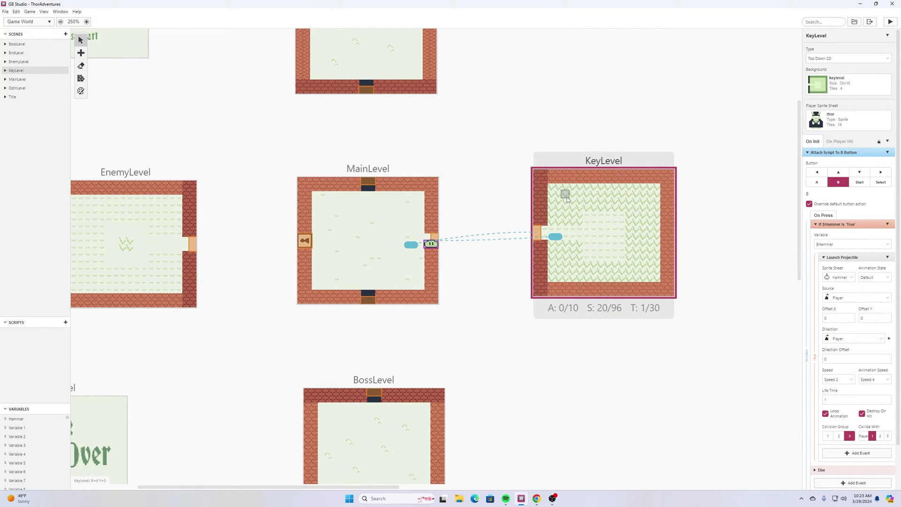
{"action": "left_click", "coordinate": [81, 52]}
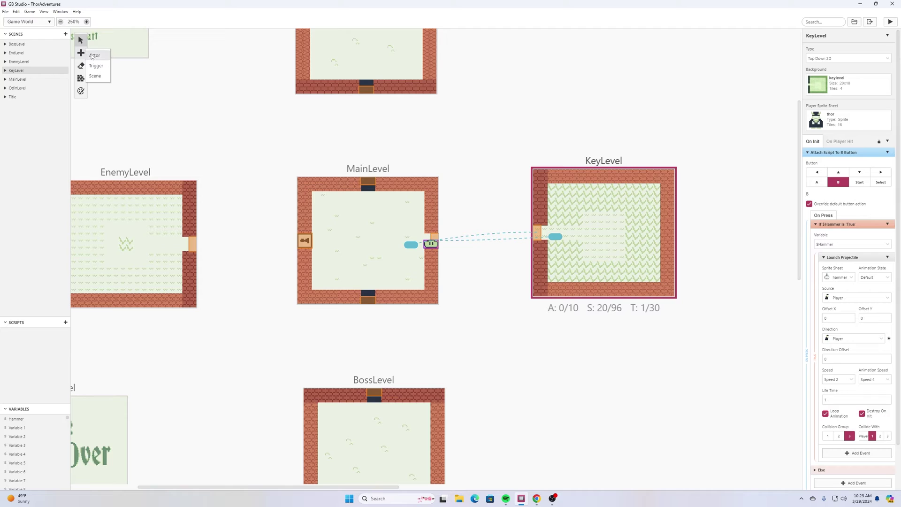
{"action": "left_click", "coordinate": [93, 56]}
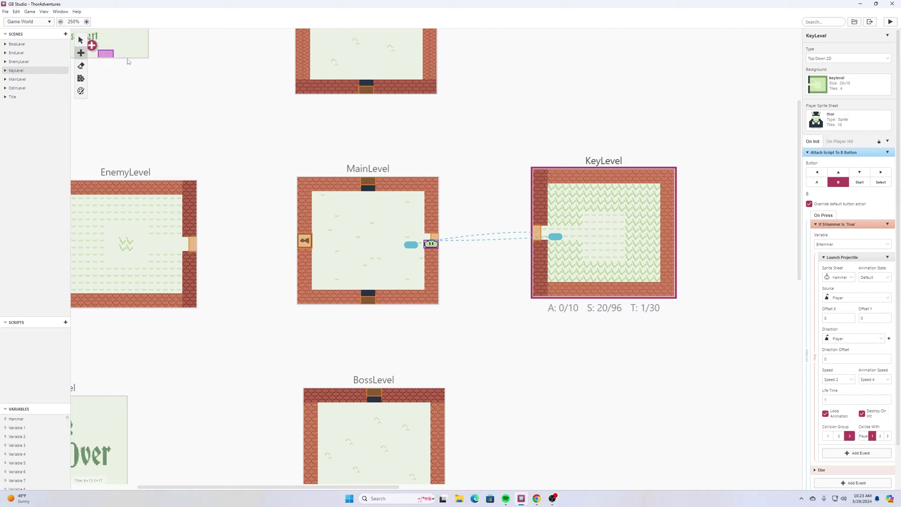
{"action": "left_click", "coordinate": [588, 259]}
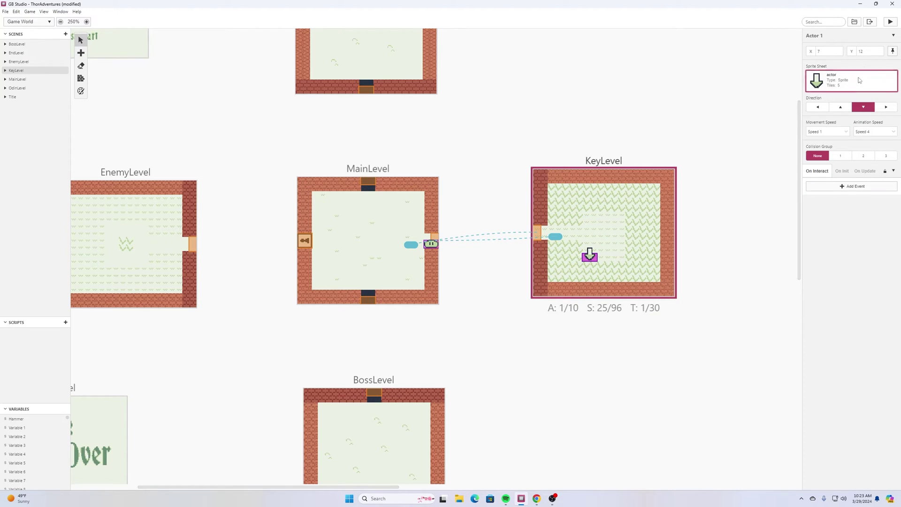
{"action": "left_click", "coordinate": [859, 80]}
{"action": "left_click", "coordinate": [827, 137]}
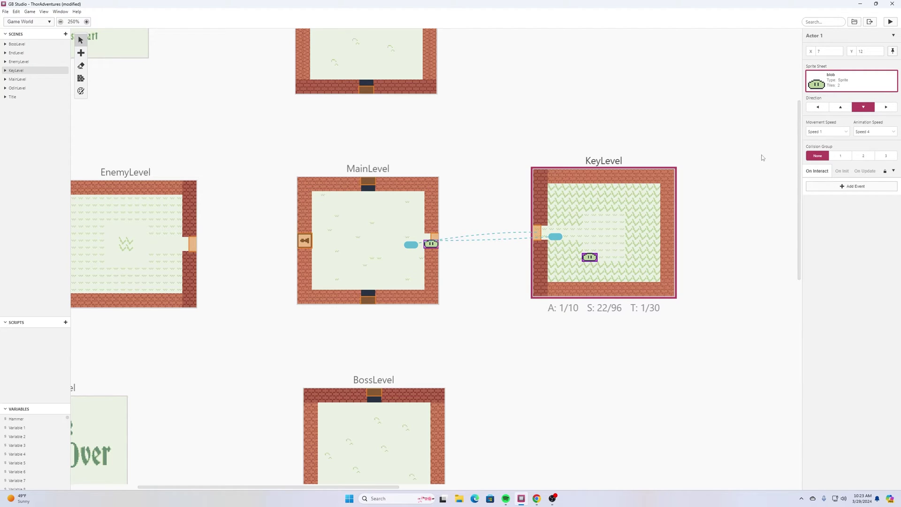
{"action": "left_click", "coordinate": [858, 157]}
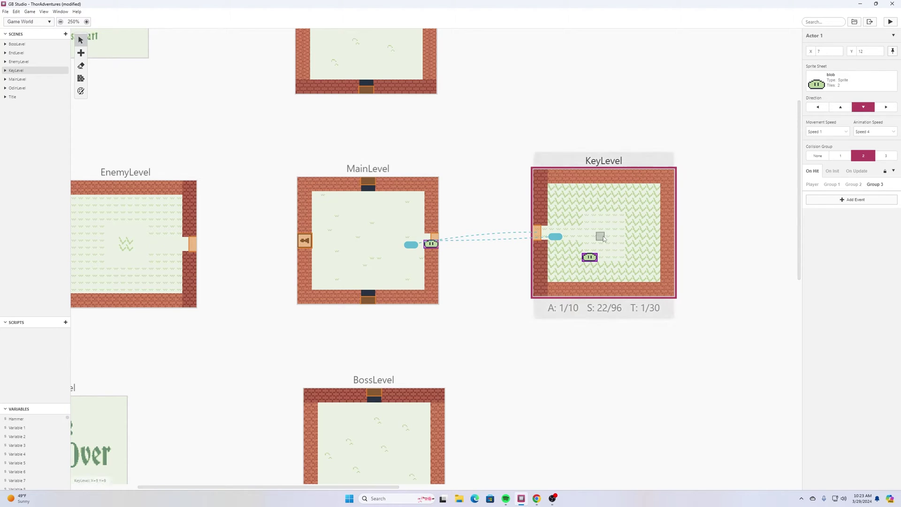
{"action": "left_click_drag", "start_coordinate": [590, 257], "coordinate": [625, 257]}
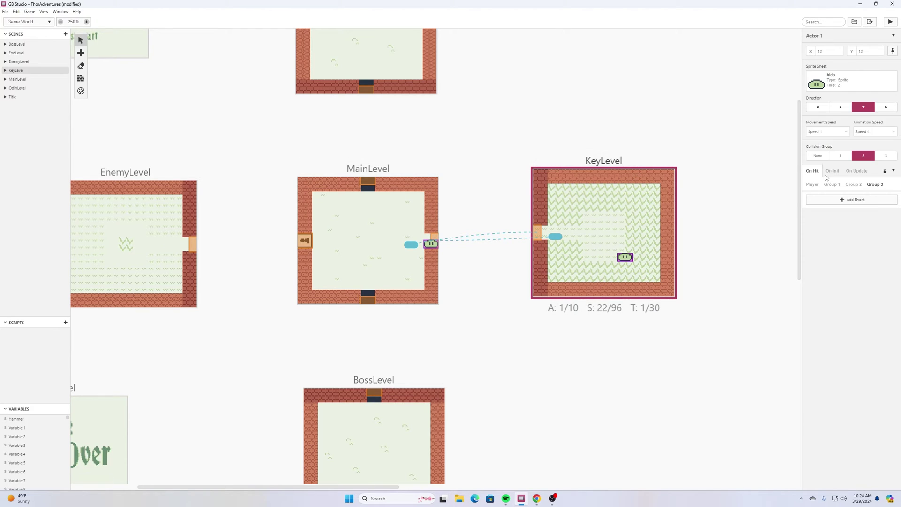
Step: Add an Actor Move To event for Self to the KeyLevel blob's On Update script
{"action": "left_click", "coordinate": [860, 171]}
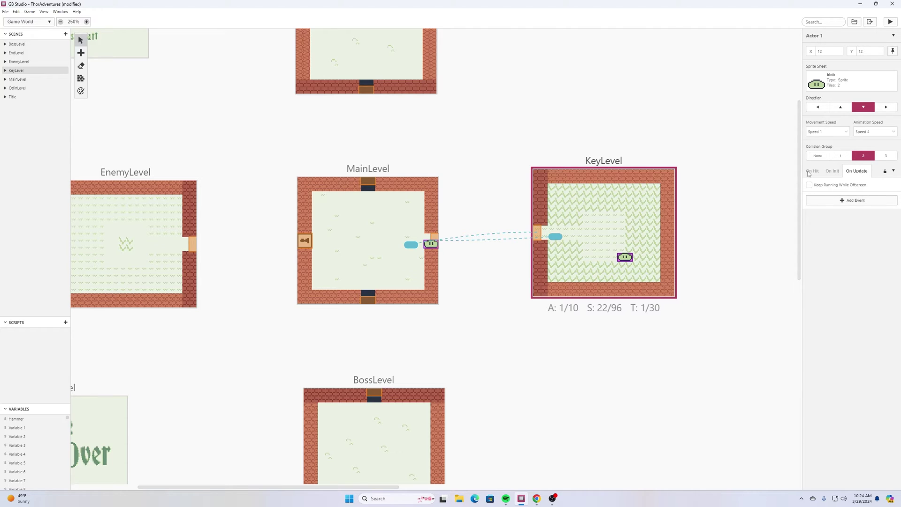
{"action": "left_click", "coordinate": [855, 202]}
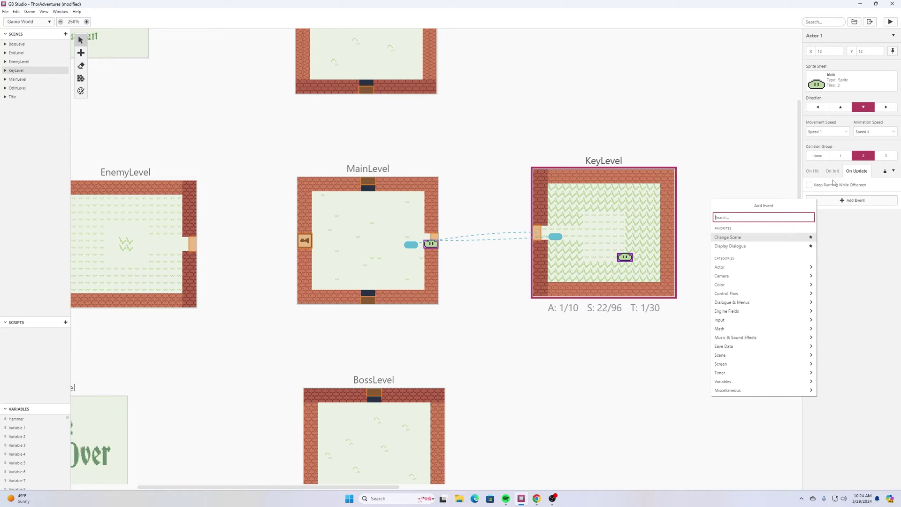
{"action": "type", "text": "move"}
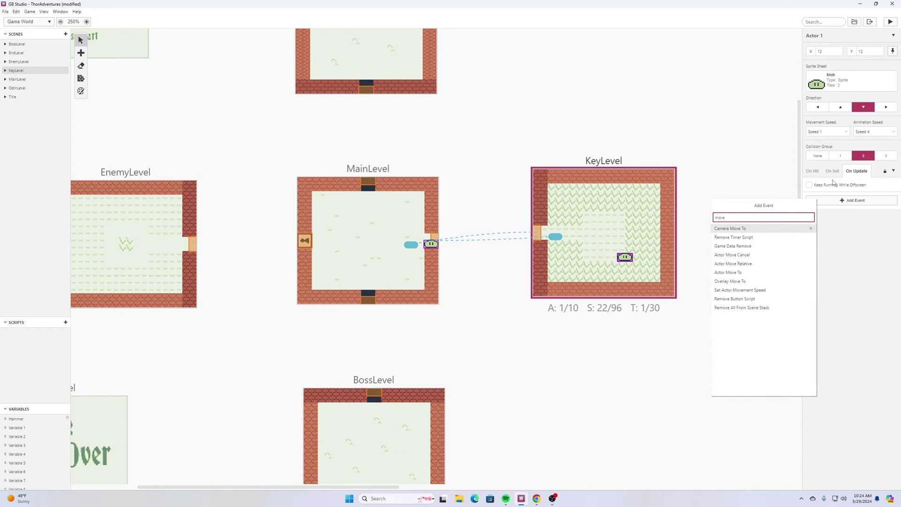
{"action": "type", "text": " to"}
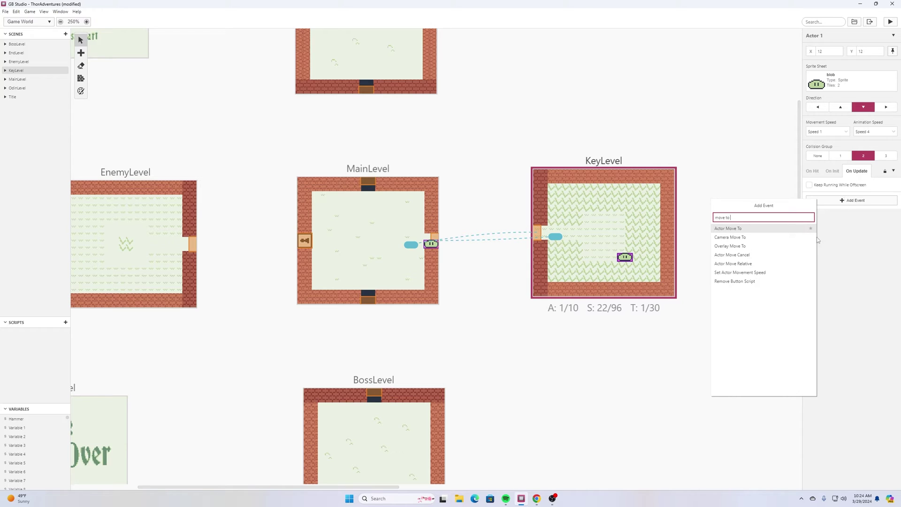
{"action": "left_click", "coordinate": [751, 230]}
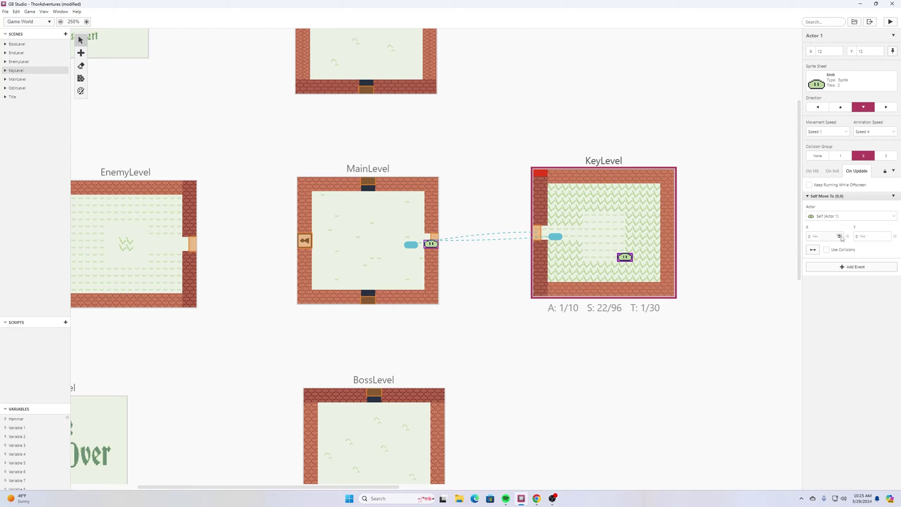
Step: Set the destination of the KeyLevel blob's Move To event to X 6, Y 12
{"action": "left_click", "coordinate": [840, 236]}
{"action": "left_click", "coordinate": [840, 236]}
{"action": "left_click", "coordinate": [839, 236]}
{"action": "left_click", "coordinate": [840, 236]}
{"action": "left_click", "coordinate": [839, 236]}
{"action": "left_click", "coordinate": [840, 236]}
{"action": "left_click", "coordinate": [839, 236]}
{"action": "left_click", "coordinate": [840, 238]}
{"action": "left_click", "coordinate": [840, 239]}
{"action": "left_click", "coordinate": [886, 236]}
{"action": "left_click", "coordinate": [886, 236]}
{"action": "left_click", "coordinate": [887, 236]}
{"action": "left_click", "coordinate": [886, 236]}
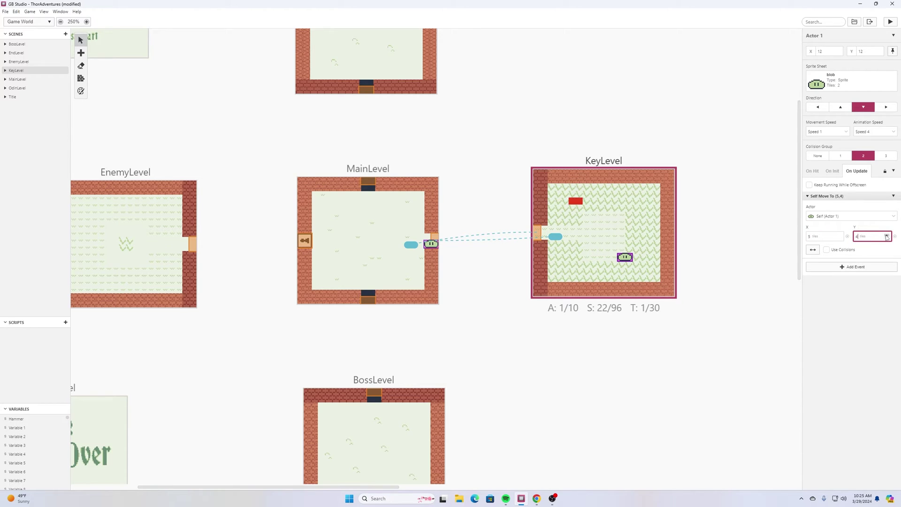
{"action": "left_click", "coordinate": [886, 236]}
{"action": "left_click", "coordinate": [887, 236]}
{"action": "left_click", "coordinate": [886, 236]}
{"action": "left_click", "coordinate": [886, 236]}
{"action": "left_click", "coordinate": [887, 236]}
{"action": "left_click", "coordinate": [886, 236]}
{"action": "left_click", "coordinate": [887, 237]}
{"action": "left_click", "coordinate": [887, 236]}
{"action": "left_click", "coordinate": [839, 235]}
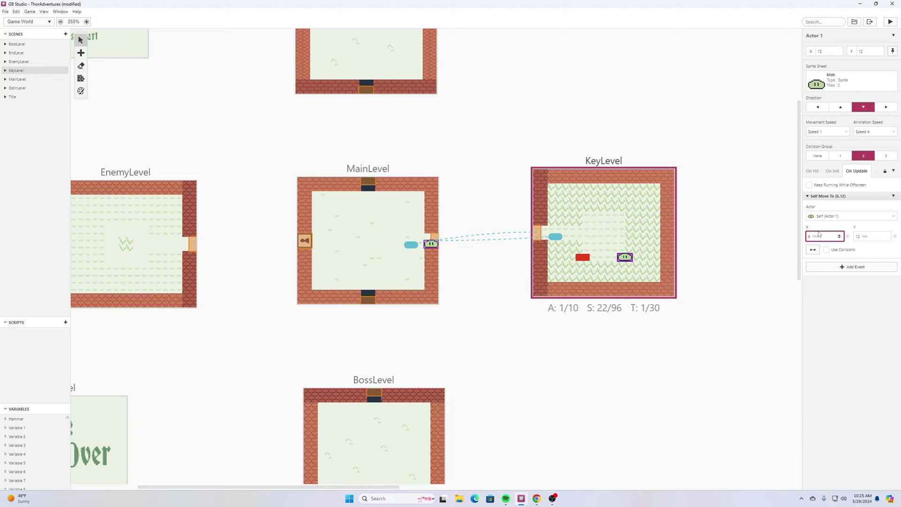
Step: Duplicate the blob's Move To event directly after itself and set the copy's Y to 6
{"action": "left_click", "coordinate": [893, 196]}
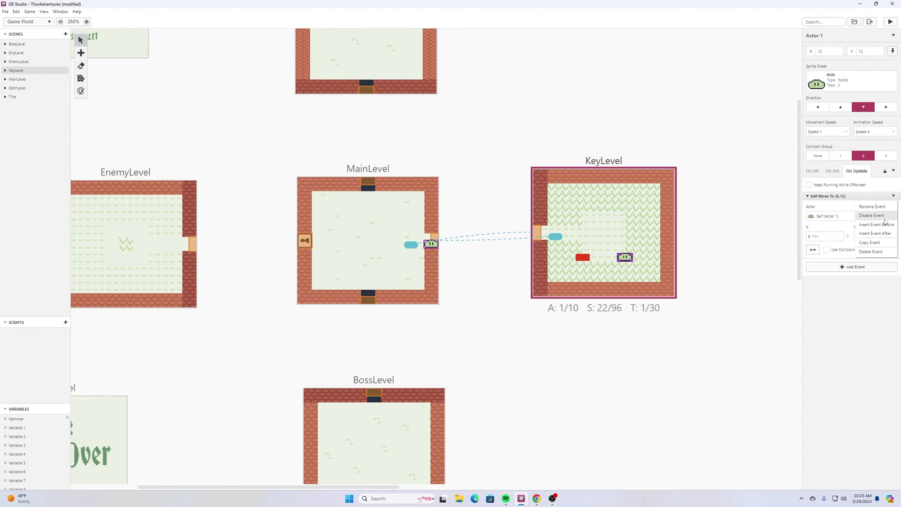
{"action": "left_click", "coordinate": [881, 242]}
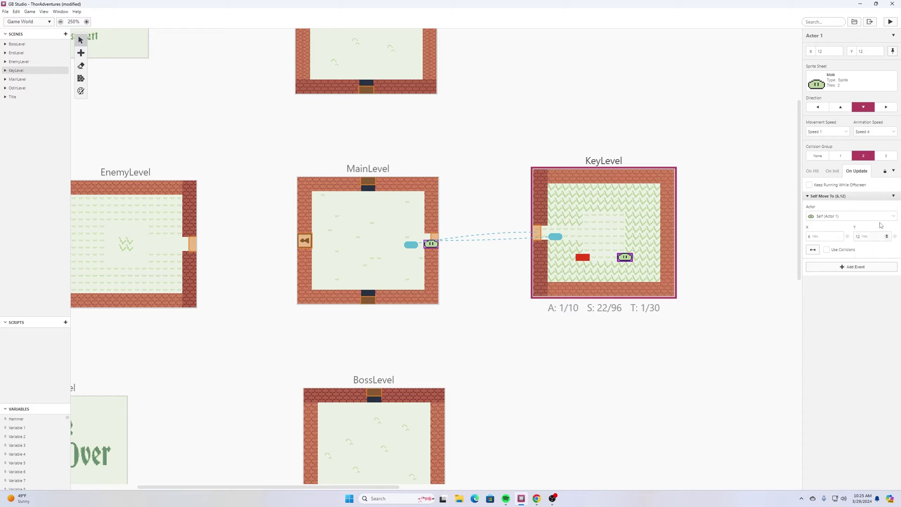
{"action": "left_click", "coordinate": [893, 197]}
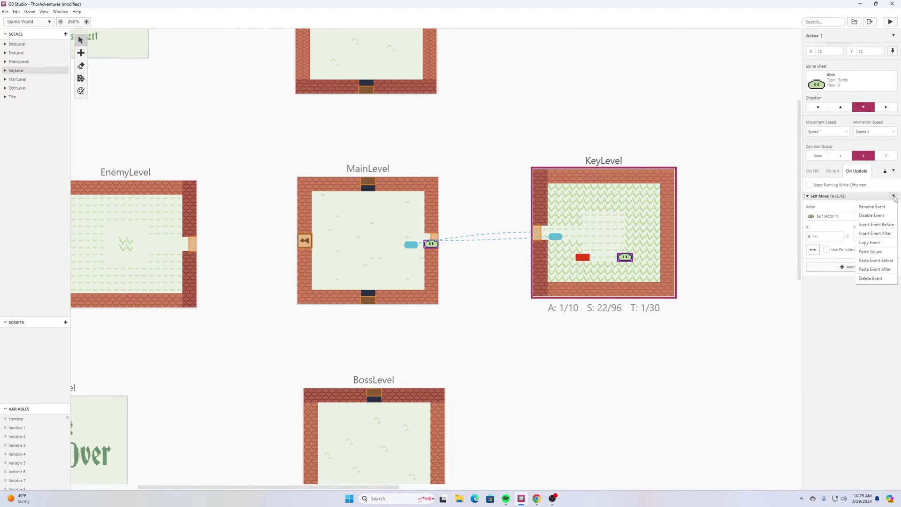
{"action": "left_click", "coordinate": [875, 270]}
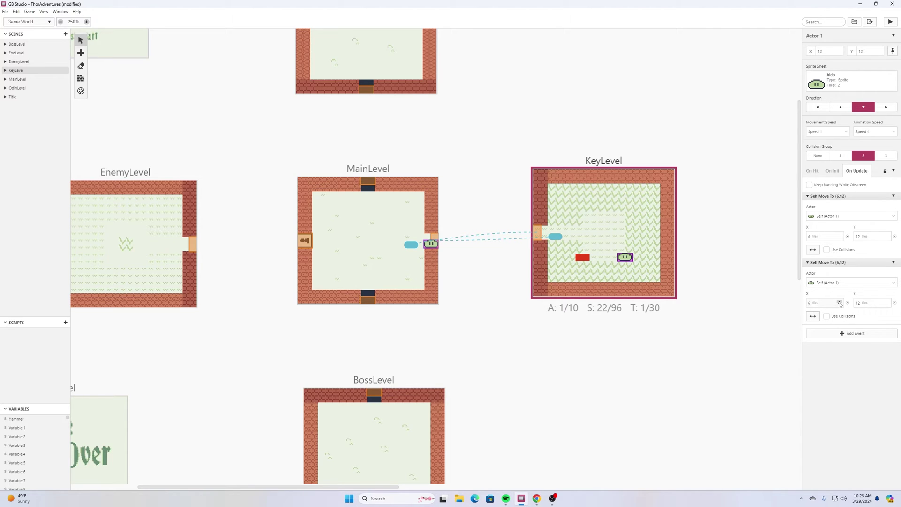
{"action": "left_click", "coordinate": [887, 305]}
{"action": "left_click", "coordinate": [887, 304]}
{"action": "left_click", "coordinate": [887, 305]}
{"action": "left_click", "coordinate": [887, 305]}
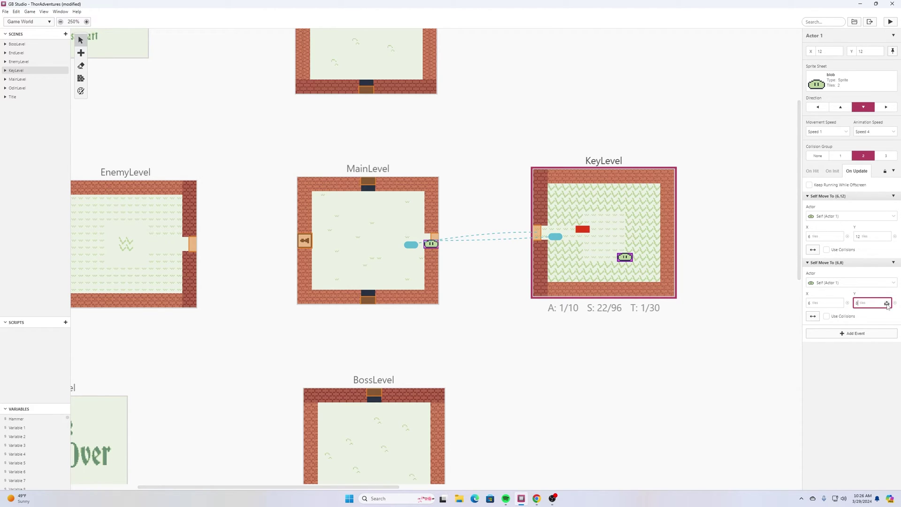
{"action": "left_click", "coordinate": [887, 305]}
{"action": "left_click", "coordinate": [886, 305]}
Step: Duplicate the Move To (6,6) event directly after itself and set the copy's X to 12
{"action": "left_click", "coordinate": [893, 262]}
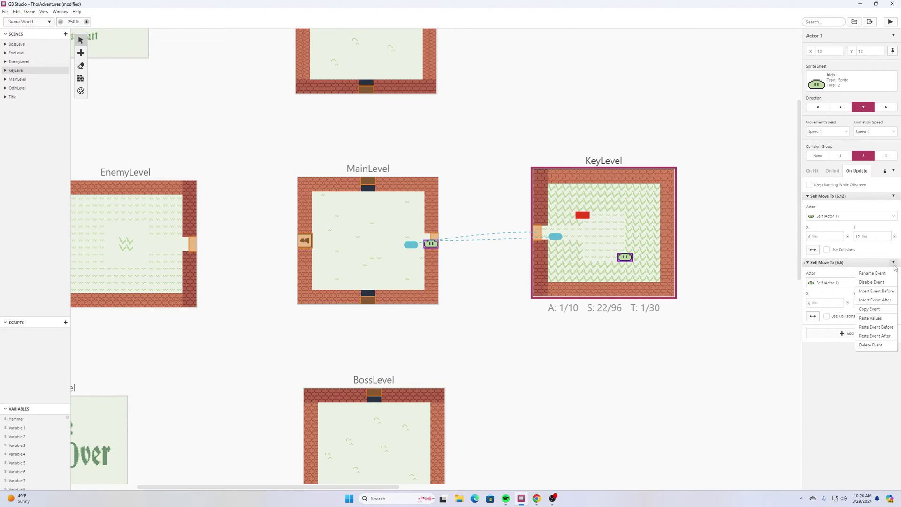
{"action": "left_click", "coordinate": [877, 310]}
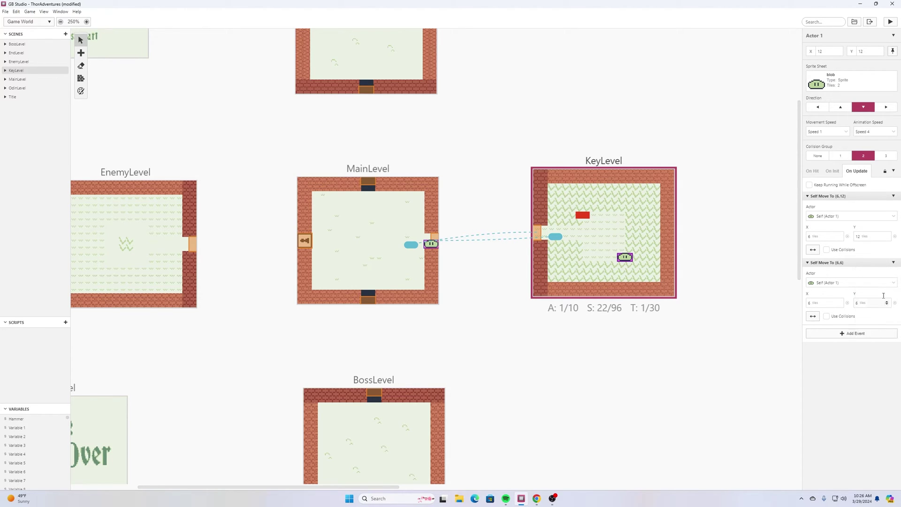
{"action": "left_click", "coordinate": [893, 262]}
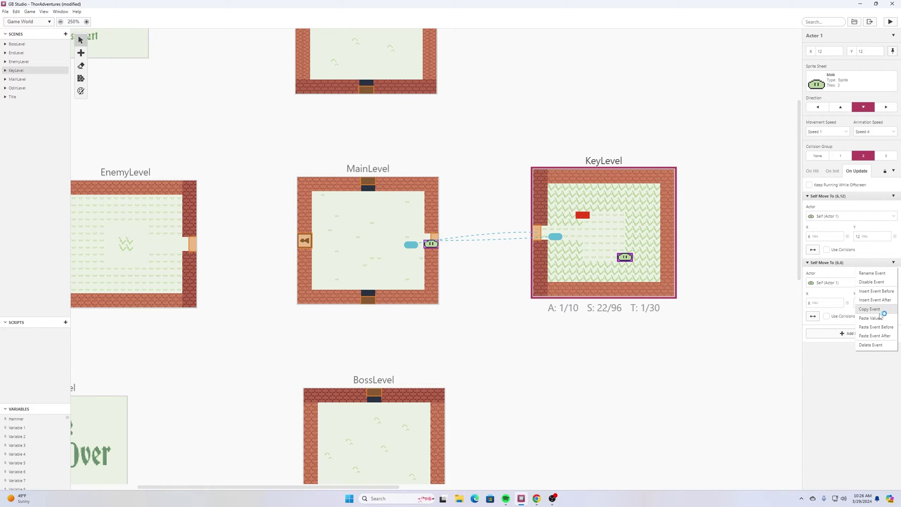
{"action": "left_click", "coordinate": [881, 336]}
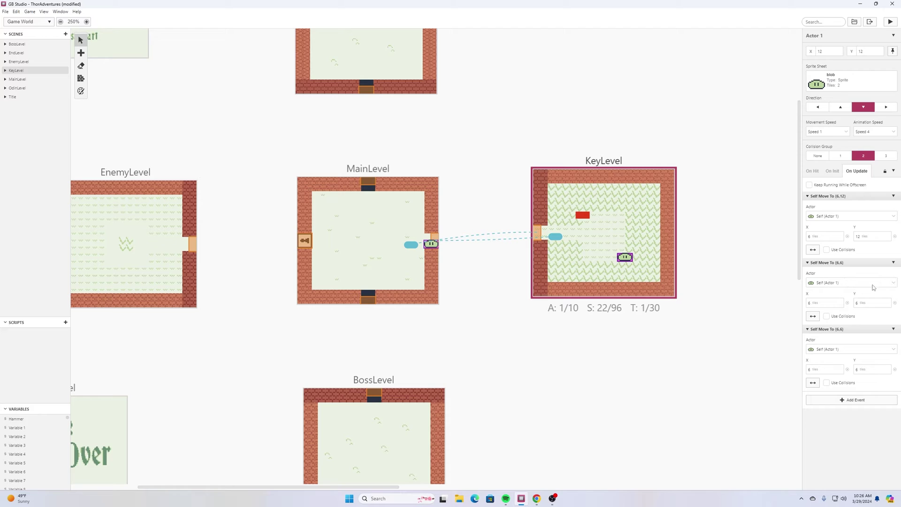
{"action": "left_click", "coordinate": [859, 369]}
{"action": "left_click", "coordinate": [840, 371]}
{"action": "left_click", "coordinate": [839, 371]}
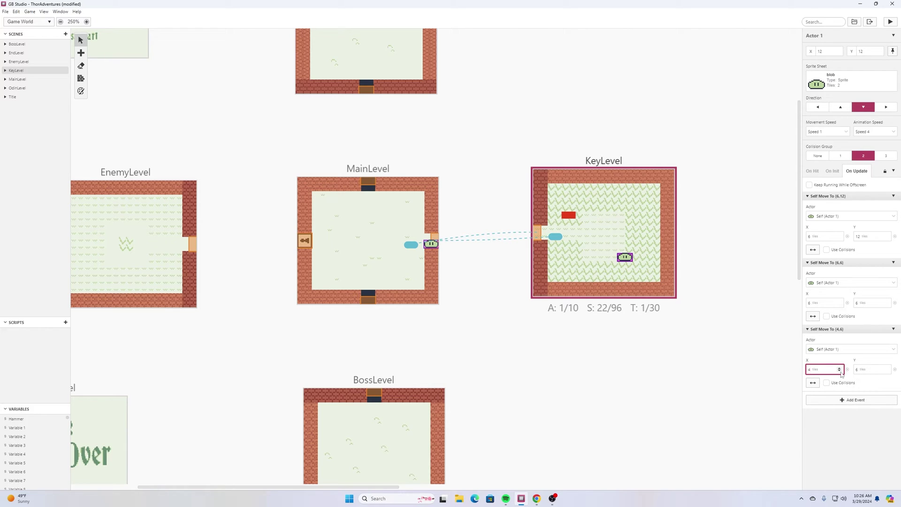
{"action": "left_click", "coordinate": [840, 370]}
{"action": "left_click", "coordinate": [840, 370]}
{"action": "left_click", "coordinate": [840, 369]}
{"action": "left_click", "coordinate": [840, 369]}
{"action": "left_click", "coordinate": [840, 369]}
{"action": "left_click", "coordinate": [839, 370]}
{"action": "left_click", "coordinate": [839, 369]}
{"action": "left_click", "coordinate": [839, 369]}
Step: Duplicate the Move To (12,6) event directly after itself and raise the copy's Y to the blob's starting row
{"action": "left_click", "coordinate": [893, 329]}
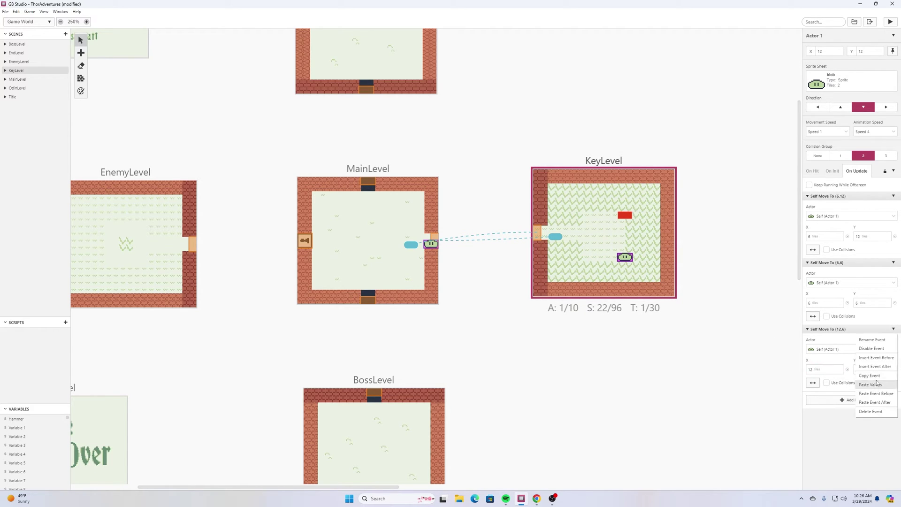
{"action": "left_click", "coordinate": [879, 377]}
{"action": "left_click", "coordinate": [893, 329]}
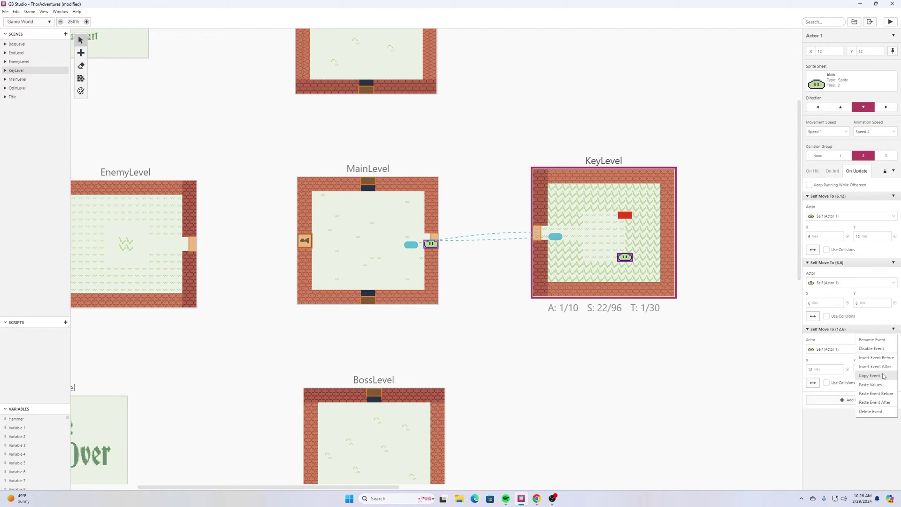
{"action": "left_click", "coordinate": [874, 403]}
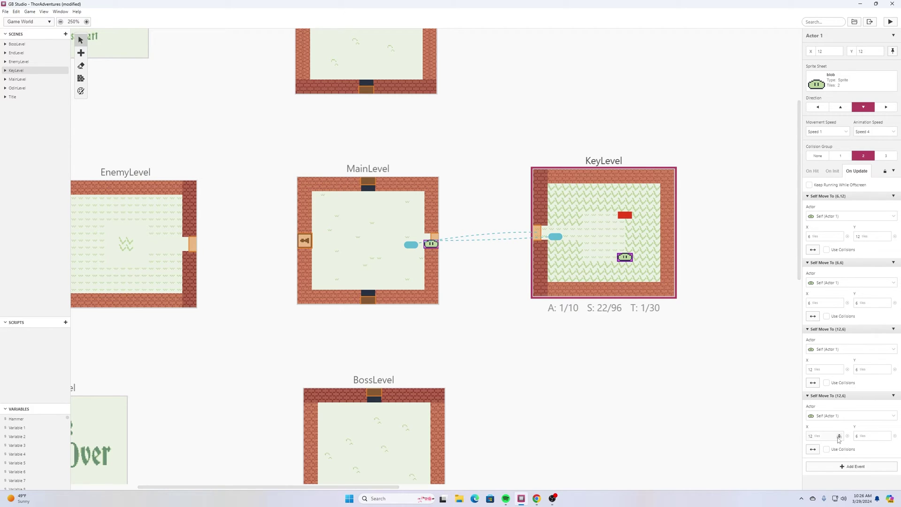
{"action": "left_click", "coordinate": [888, 435]}
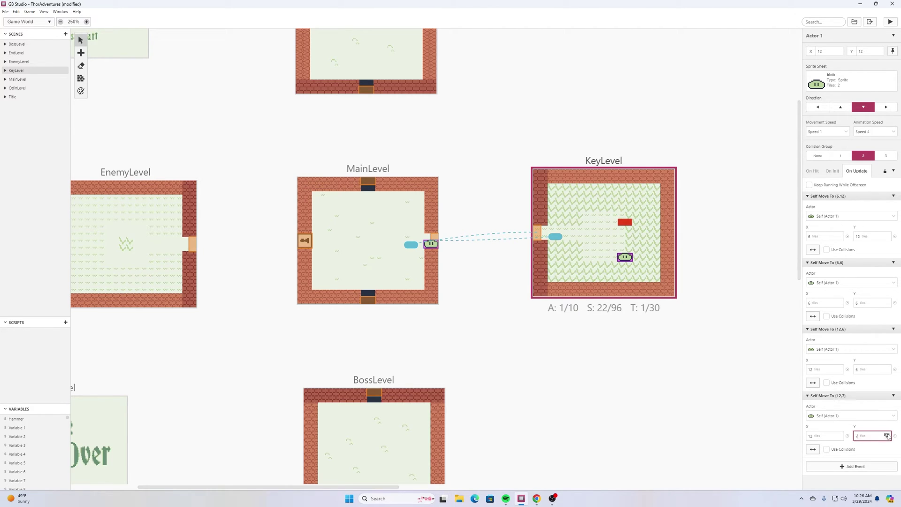
{"action": "left_click", "coordinate": [888, 435]}
{"action": "left_click", "coordinate": [887, 435]}
{"action": "left_click", "coordinate": [888, 436]}
{"action": "left_click", "coordinate": [887, 435]}
{"action": "left_click", "coordinate": [887, 436]}
Step: Add an actor with the key sprite to KeyLevel at X 9, Y 9, and save the project
{"action": "left_click", "coordinate": [610, 225]}
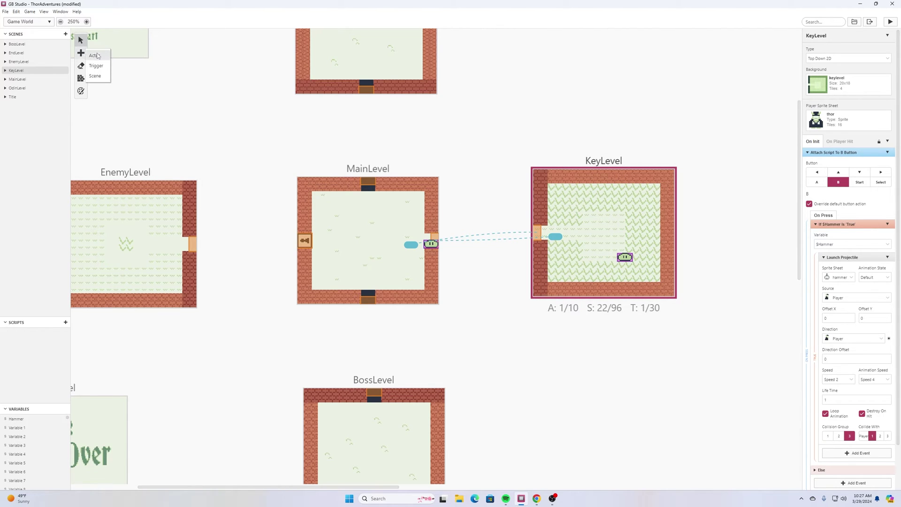
{"action": "left_click", "coordinate": [94, 56]}
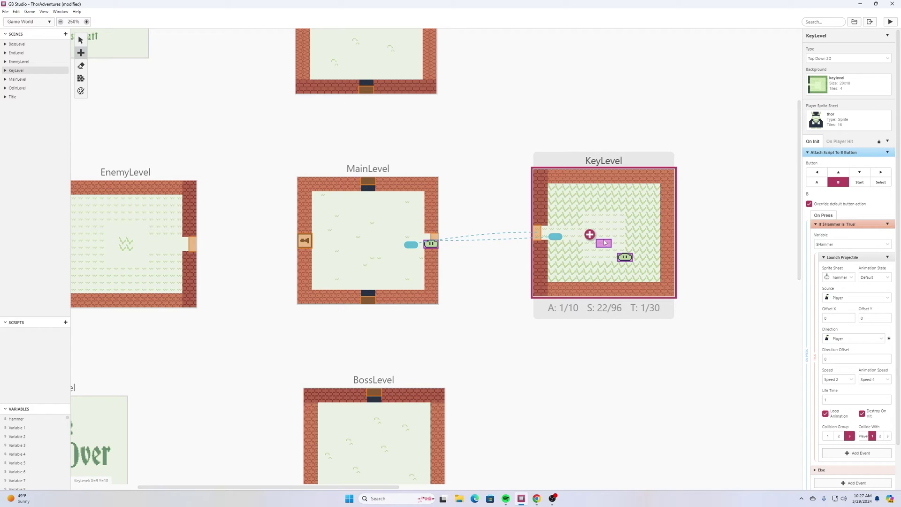
{"action": "left_click", "coordinate": [604, 239]}
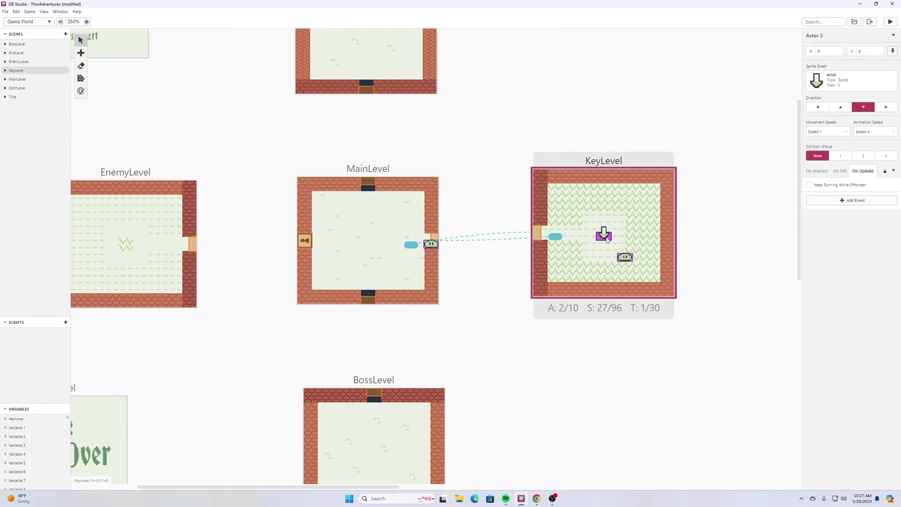
{"action": "left_click", "coordinate": [843, 77]}
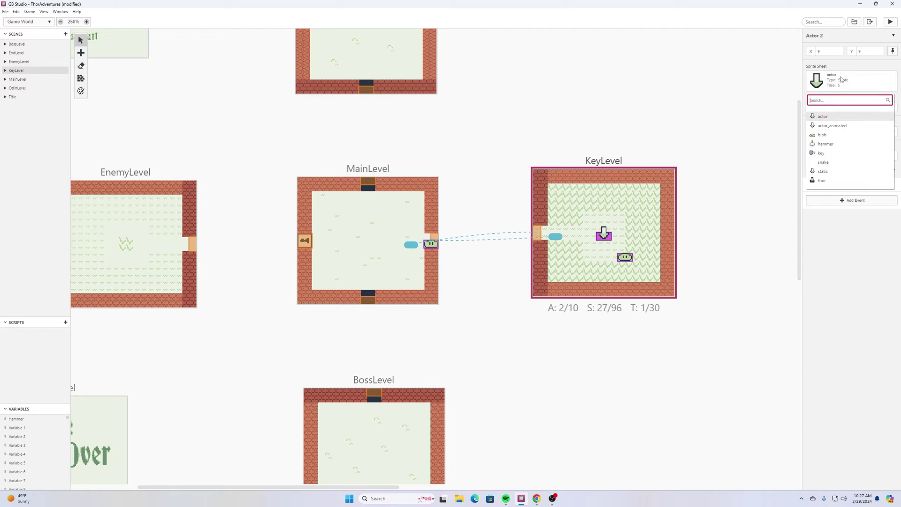
{"action": "left_click", "coordinate": [821, 153]}
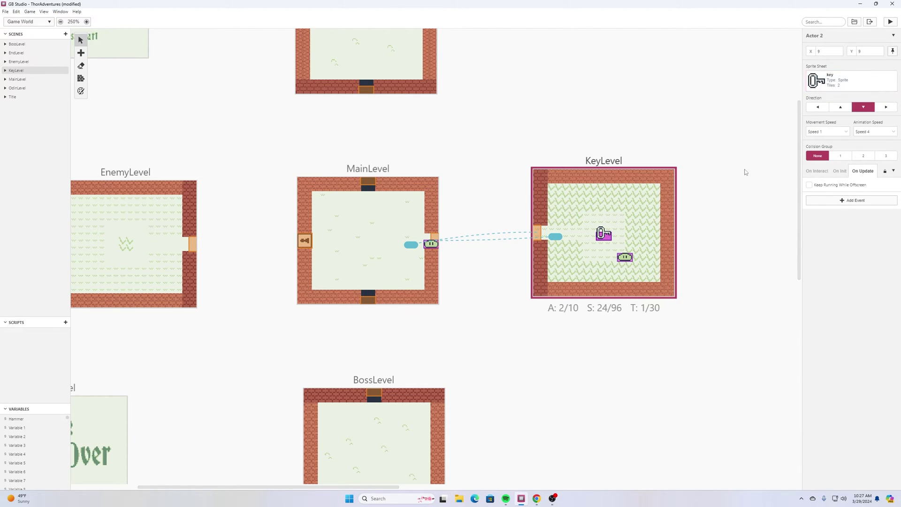
{"action": "left_click", "coordinate": [747, 151]}
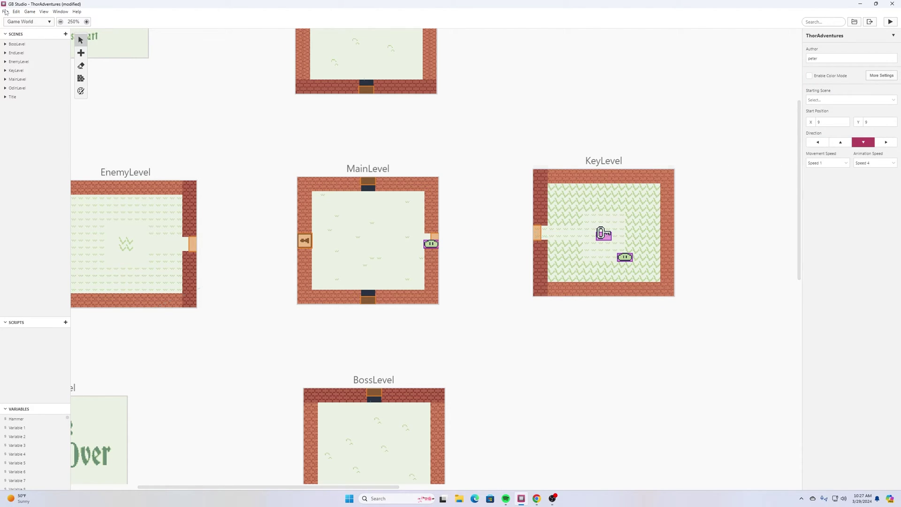
Step: Add a Change Scene event to EndLevel in the KeyLevel blob's On Hit script for Player
{"action": "left_click", "coordinate": [625, 257]}
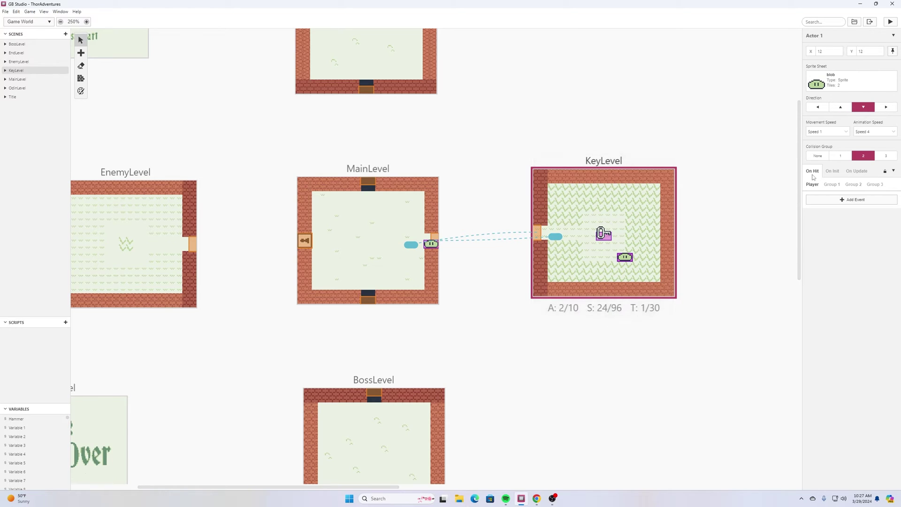
{"action": "left_click", "coordinate": [846, 201]}
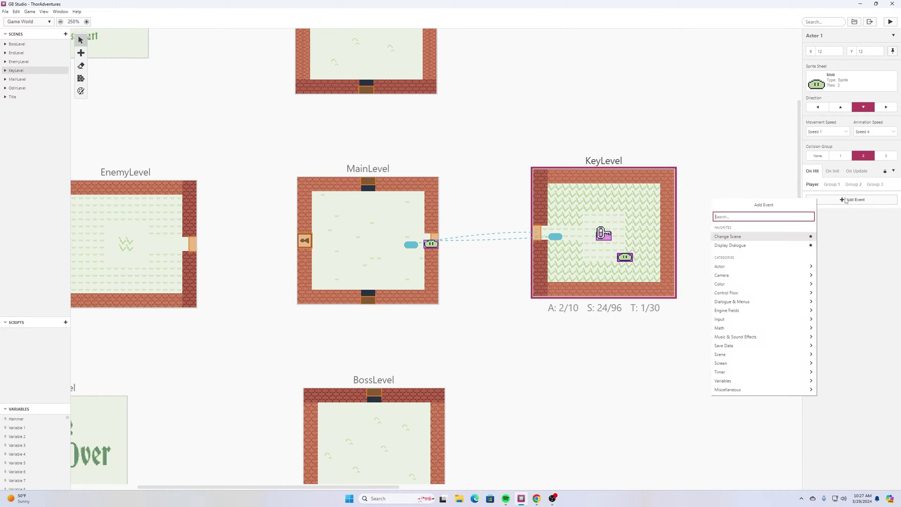
{"action": "type", "text": "change"}
{"action": "left_click", "coordinate": [759, 228]}
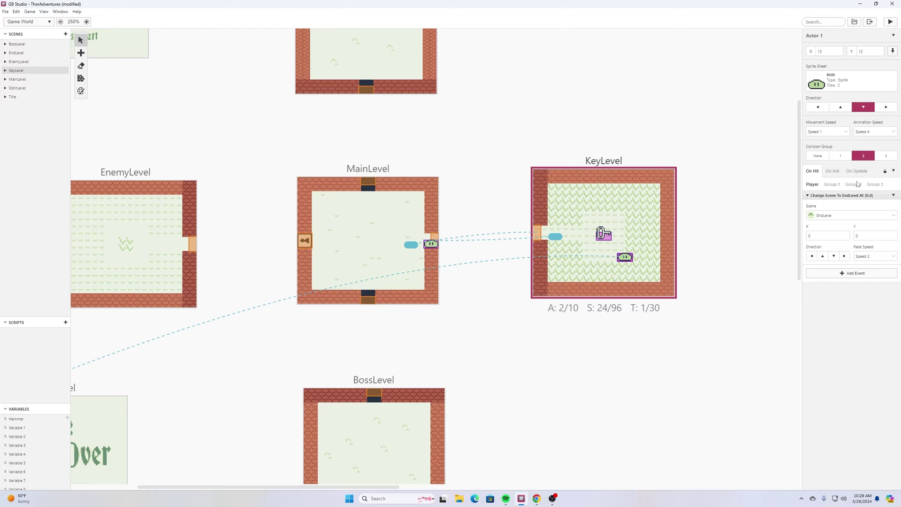
Step: Add a Deactivate Actor event for Self to the KeyLevel blob's On Hit Group 3 script and save the project
{"action": "left_click", "coordinate": [875, 185]}
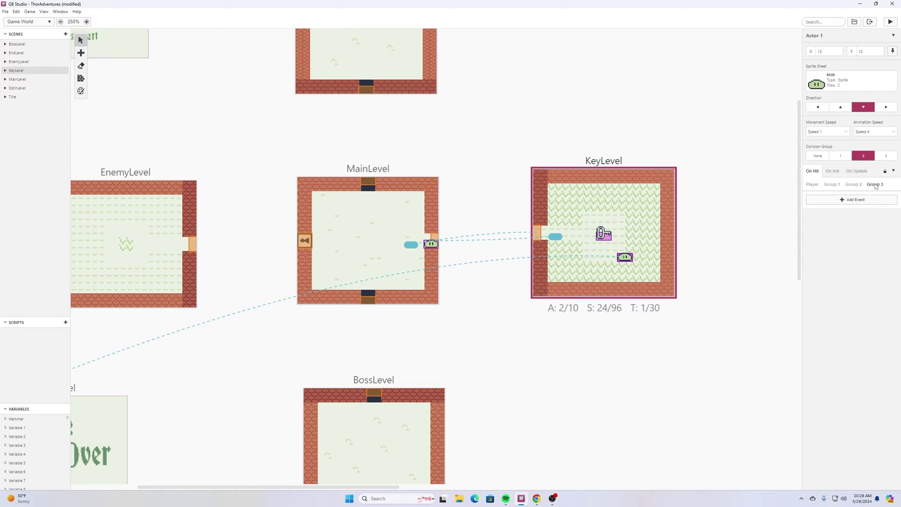
{"action": "left_click", "coordinate": [858, 200]}
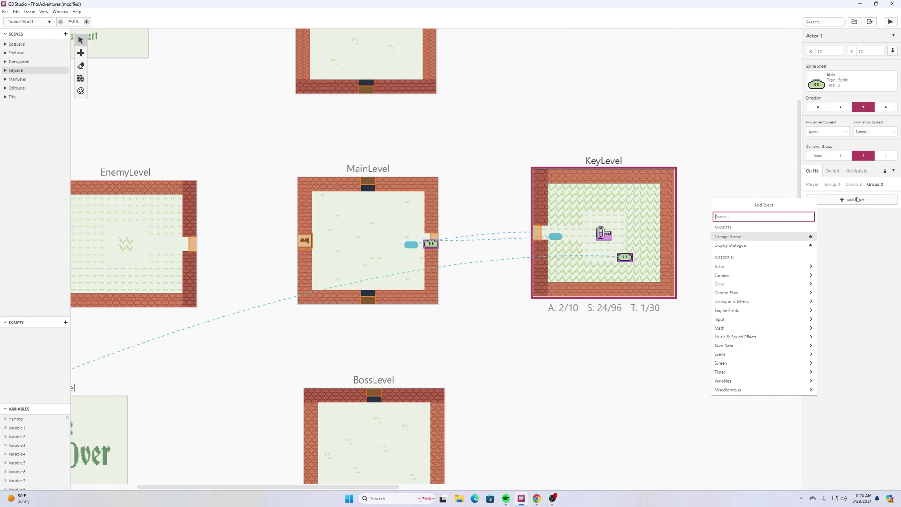
{"action": "type", "text": "deac"}
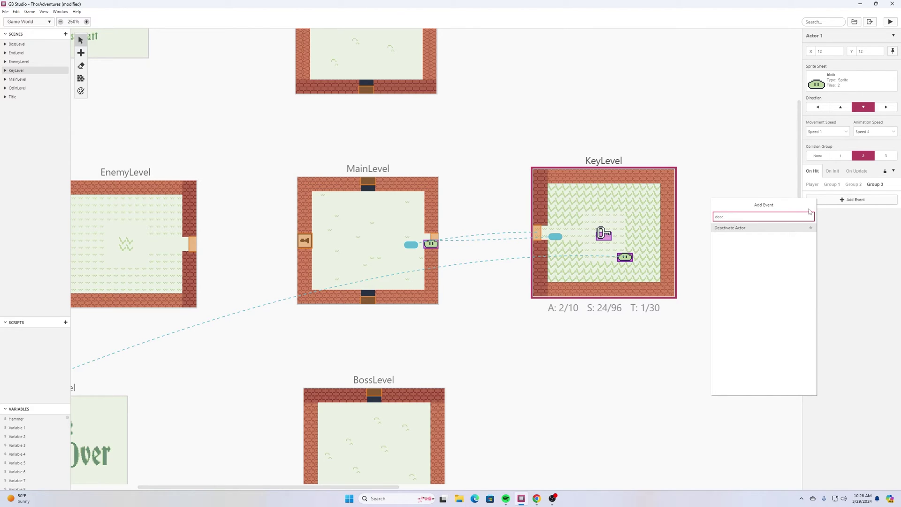
{"action": "left_click", "coordinate": [752, 229]}
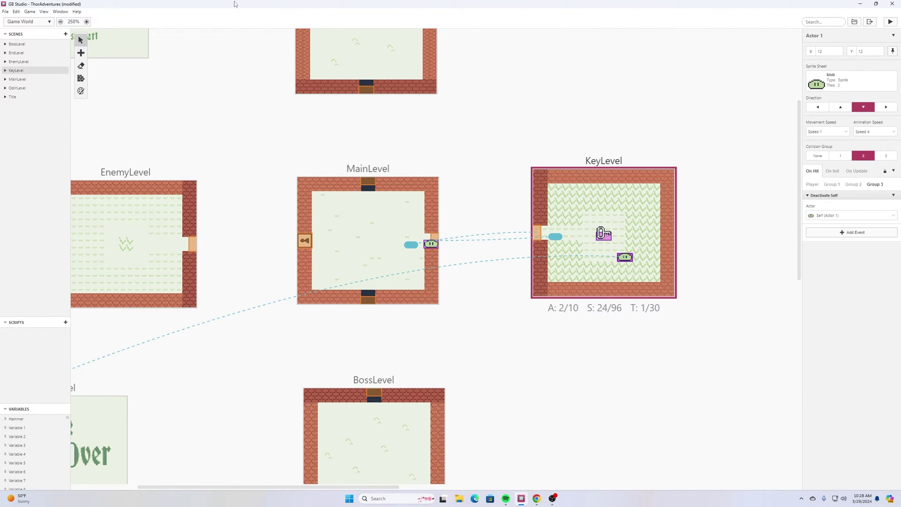
{"action": "key", "text": "ctrl+s"}
Step: Set the KeyLevel key actor's collision group to 1 and check the settings of OdinLevel's hammer actor for comparison
{"action": "left_click", "coordinate": [605, 234]}
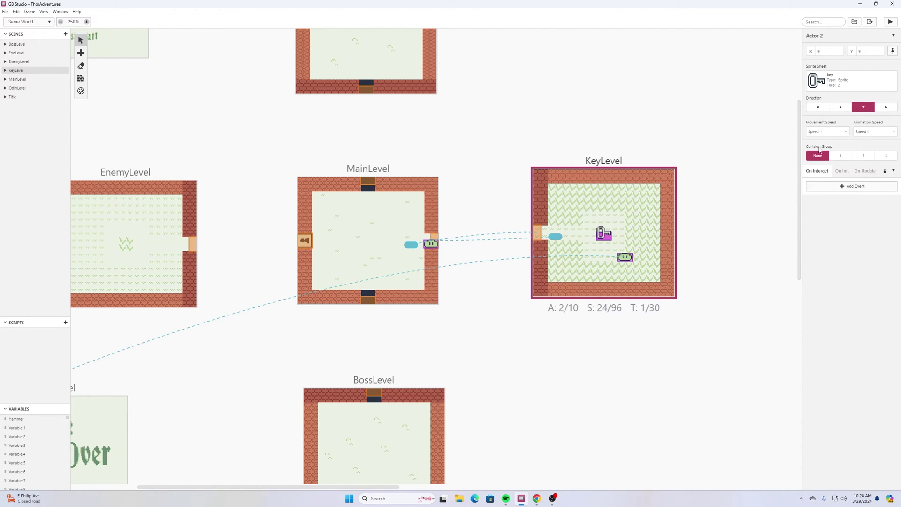
{"action": "left_click", "coordinate": [840, 157]}
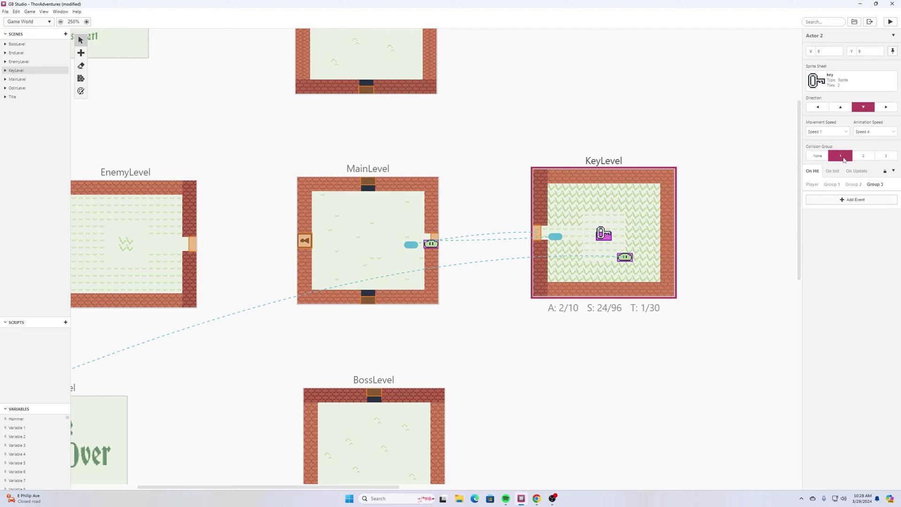
{"action": "scroll", "coordinate": [370, 86], "scroll_direction": "up", "scroll_amount": 3}
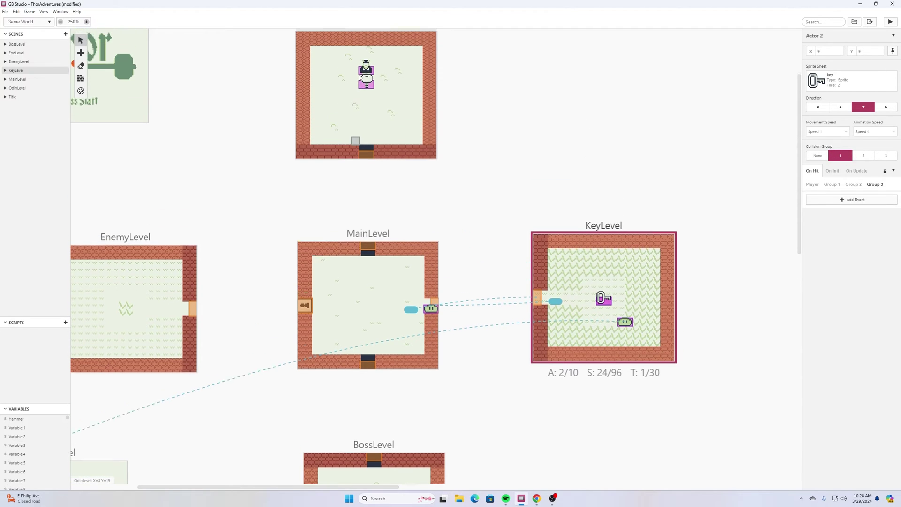
{"action": "left_click", "coordinate": [370, 90]}
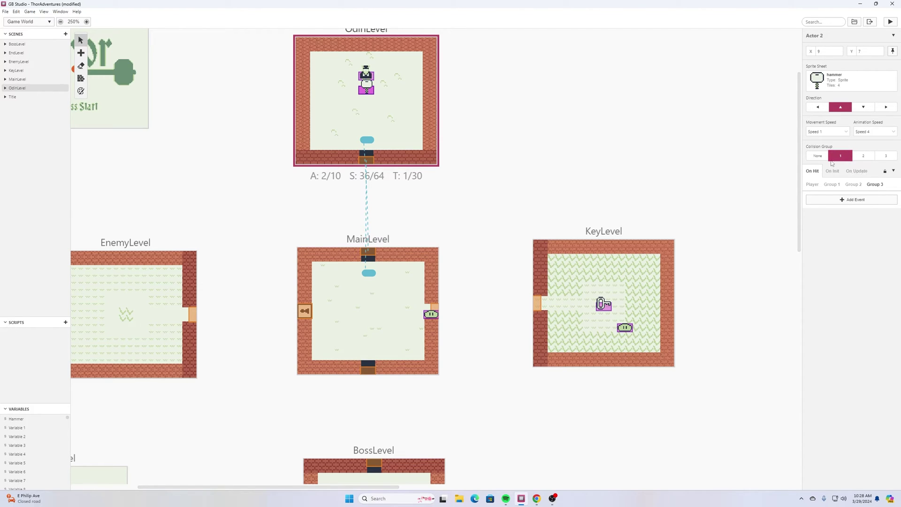
{"action": "scroll", "coordinate": [727, 193], "scroll_direction": "down", "scroll_amount": 1}
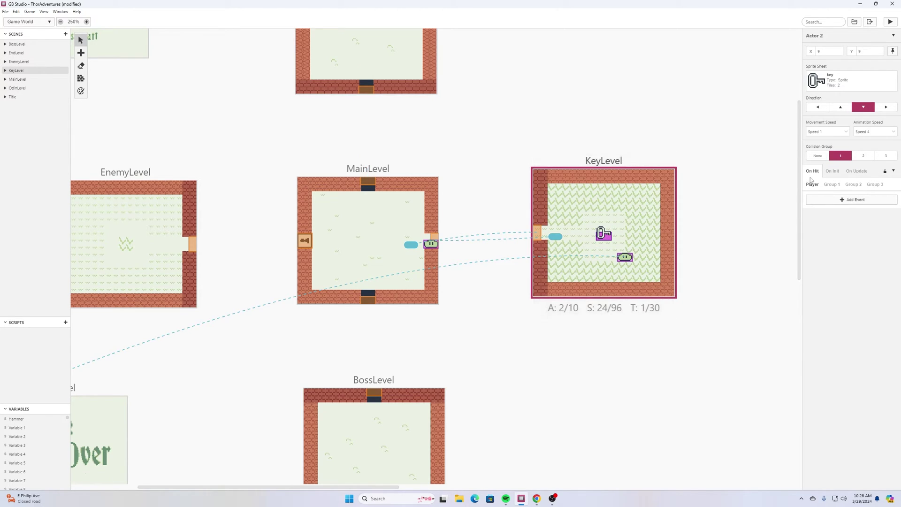
Step: Add a Deactivate Actor event for Self to the KeyLevel key actor's On Hit script for Player
{"action": "left_click", "coordinate": [836, 200]}
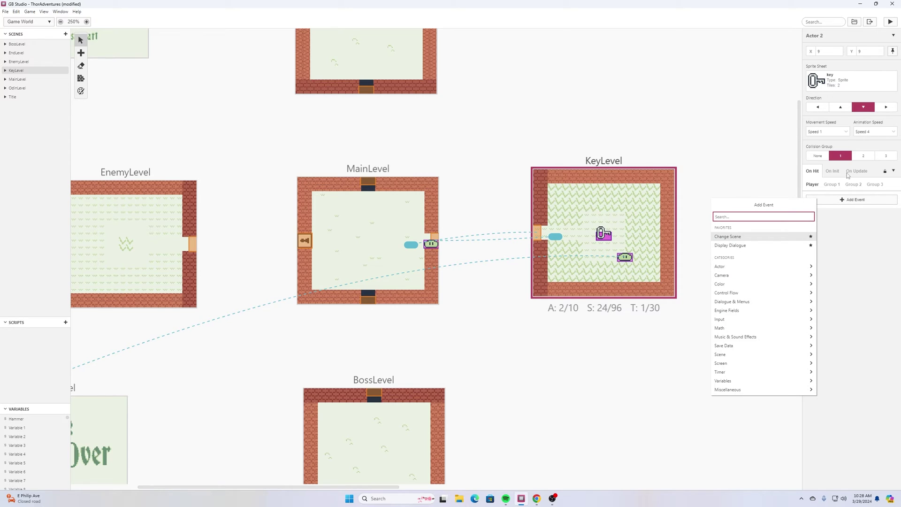
{"action": "type", "text": "deac"}
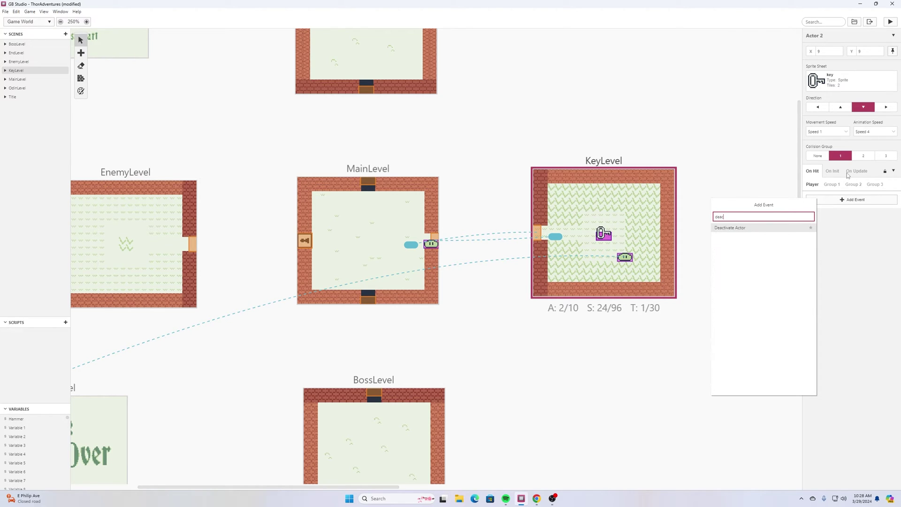
{"action": "left_click", "coordinate": [730, 228]}
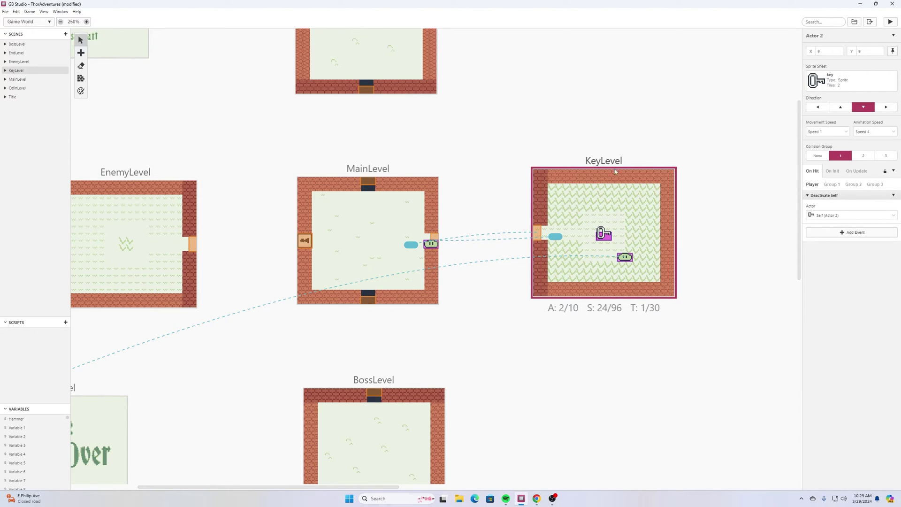
Step: Check OdinLevel's hammer actor script and add a Variable Set To 'True' event to the KeyLevel key actor's On Hit script for Player
{"action": "scroll", "coordinate": [339, 162], "scroll_direction": "up", "scroll_amount": 2}
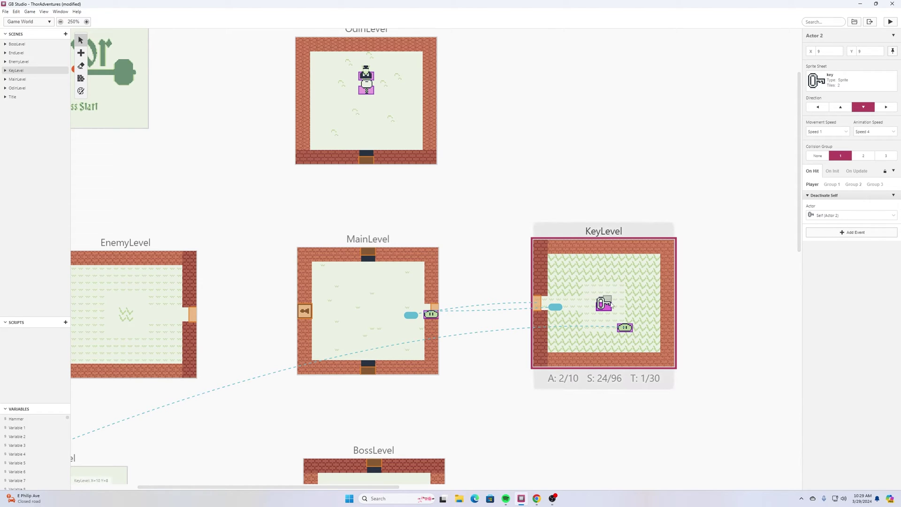
{"action": "left_click", "coordinate": [369, 92]}
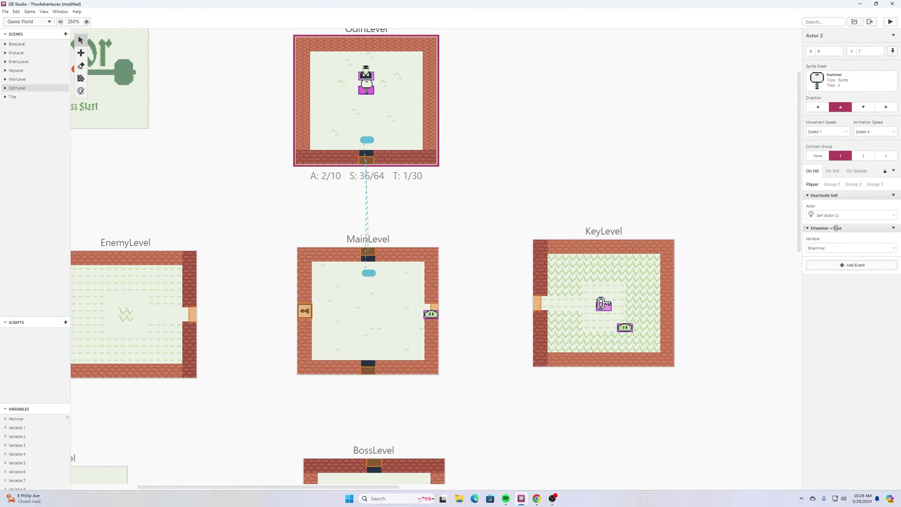
{"action": "left_click", "coordinate": [604, 304]}
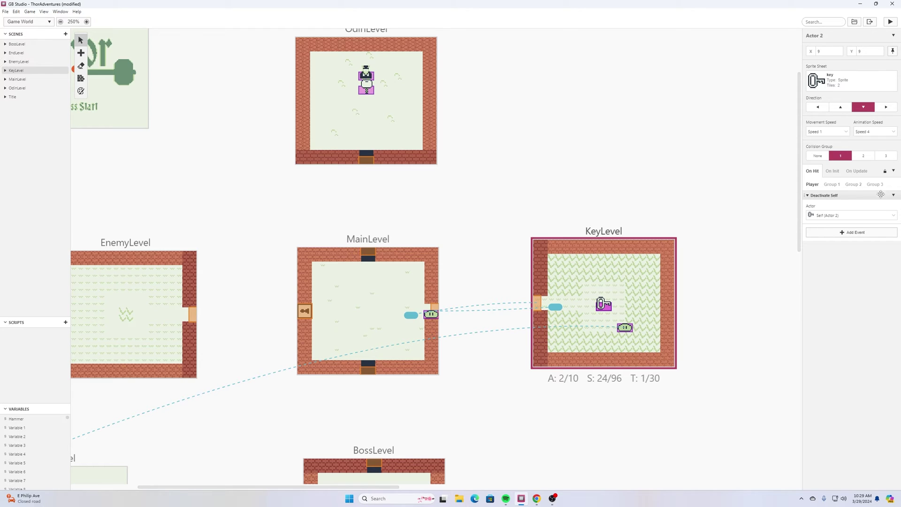
{"action": "left_click", "coordinate": [870, 233]}
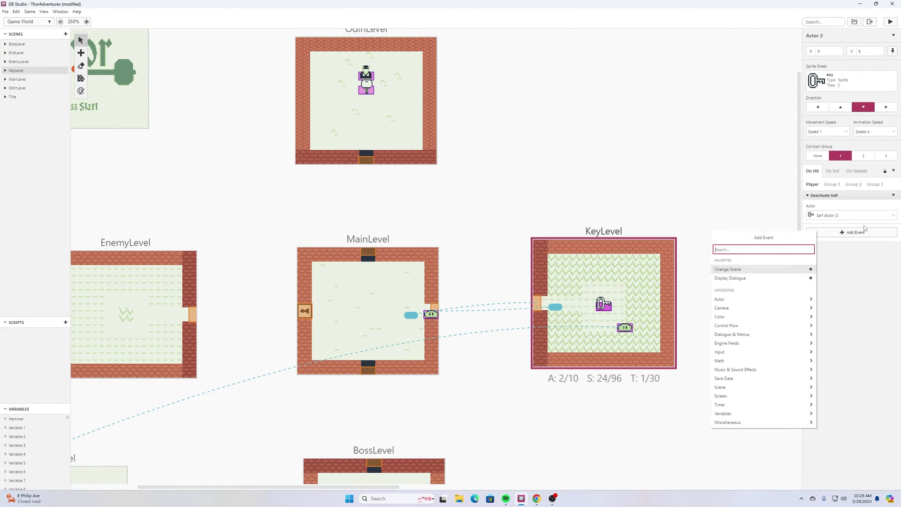
{"action": "type", "text": "set variable"}
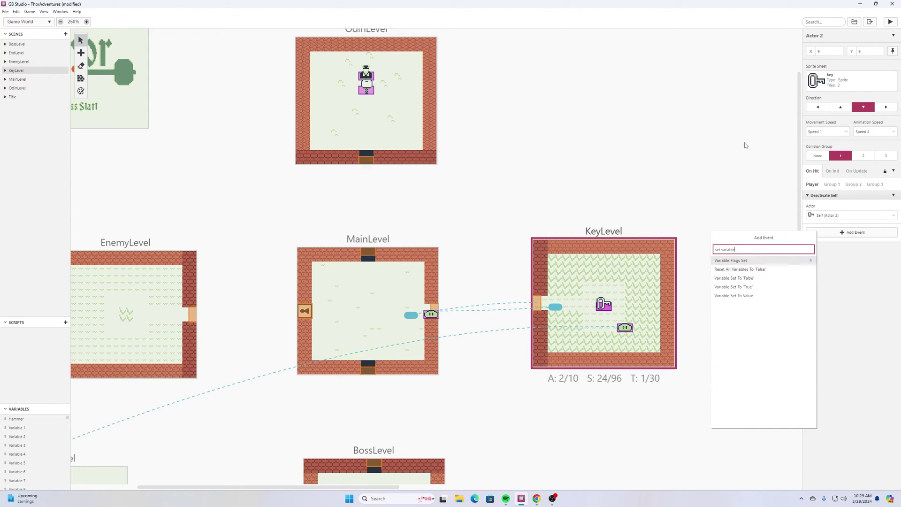
{"action": "left_click", "coordinate": [733, 286]}
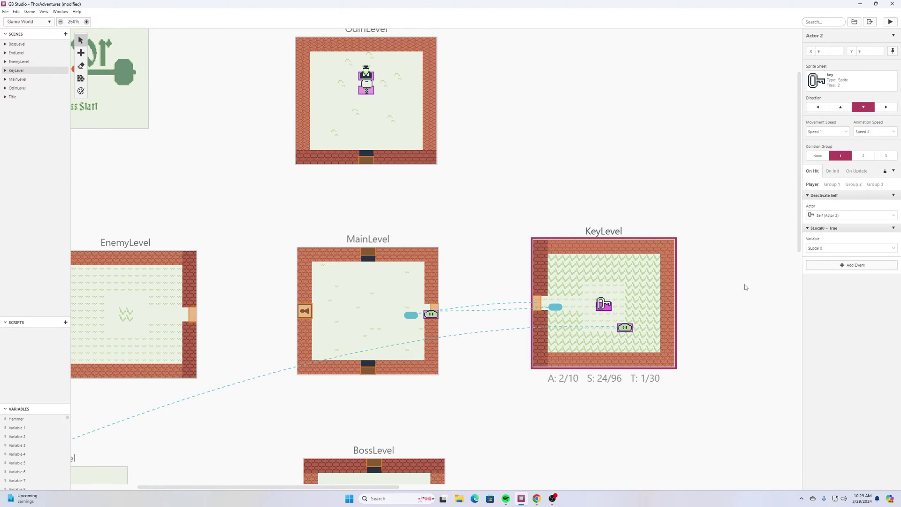
Step: Assign the key's set-to-true event to global Variable 1 and rename that variable Key
{"action": "left_click", "coordinate": [894, 249]}
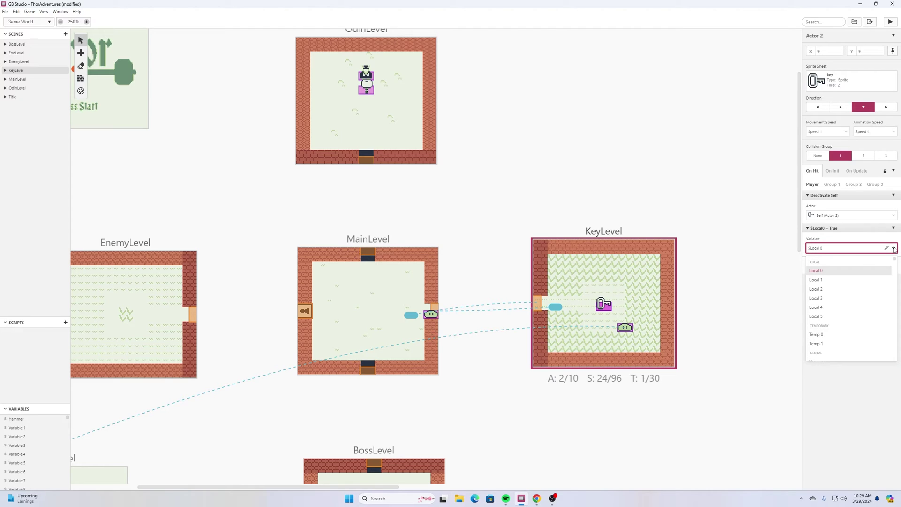
{"action": "scroll", "coordinate": [825, 284], "scroll_direction": "down", "scroll_amount": 2}
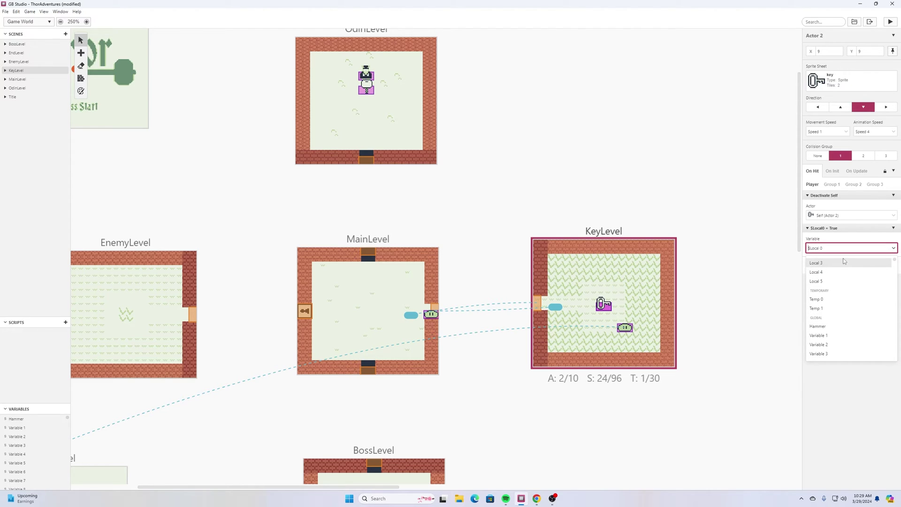
{"action": "left_click", "coordinate": [820, 337]}
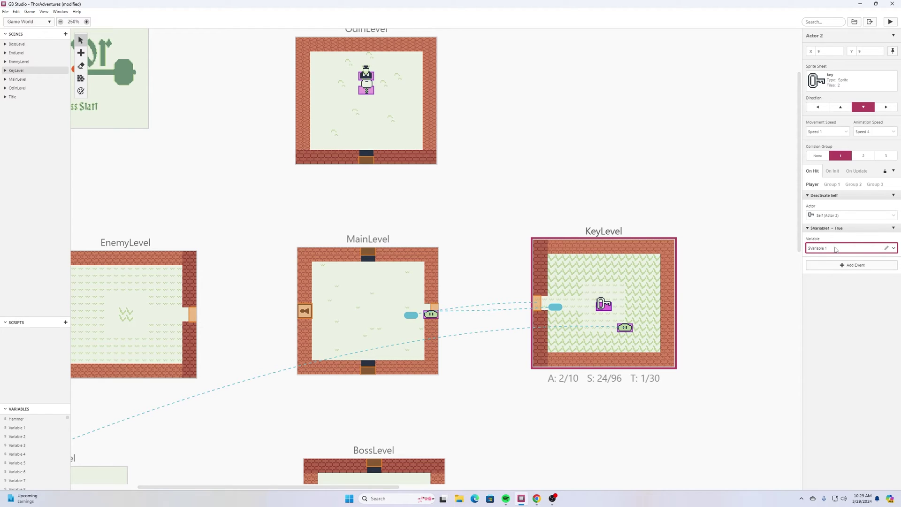
{"action": "left_click", "coordinate": [887, 249]}
{"action": "type", "text": "Key"}
{"action": "key", "text": "Return"}
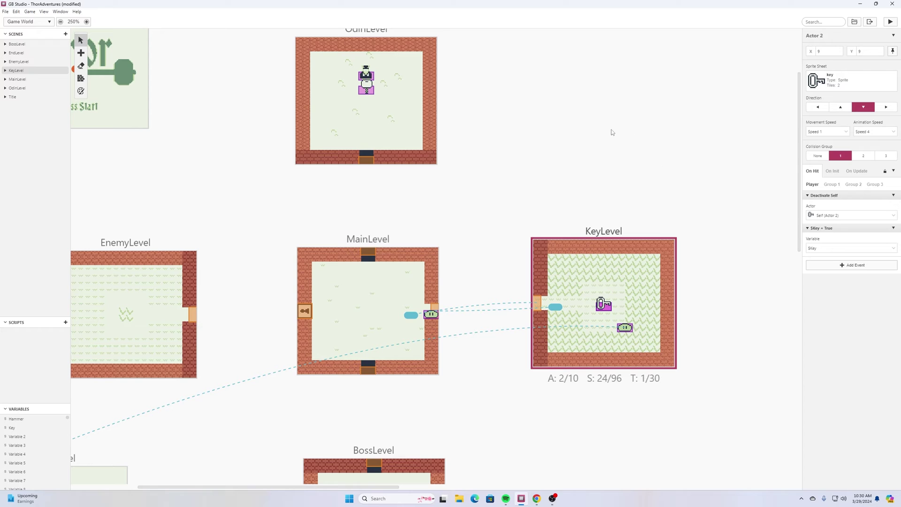
Step: Check OdinLevel's On Init script for comparison and add an If Variable Is 'True' event to KeyLevel's On Init script
{"action": "left_click", "coordinate": [627, 257]}
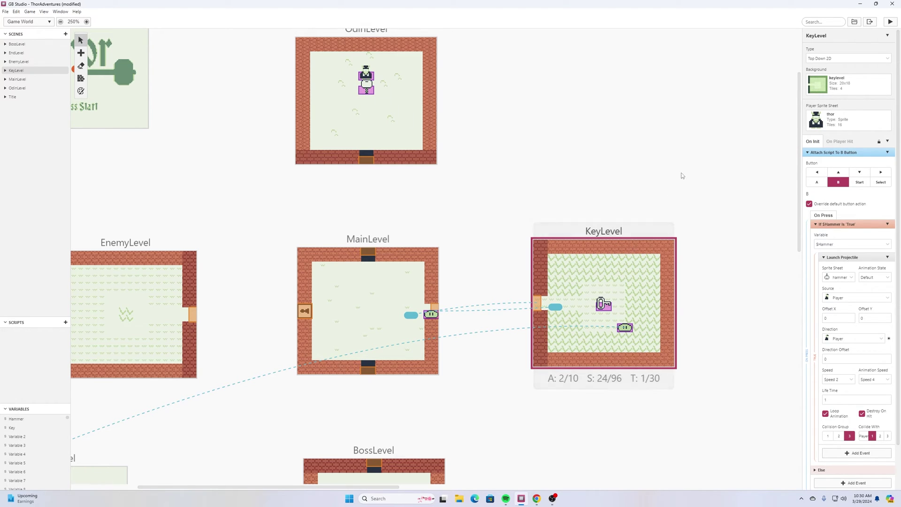
{"action": "left_click", "coordinate": [377, 105]}
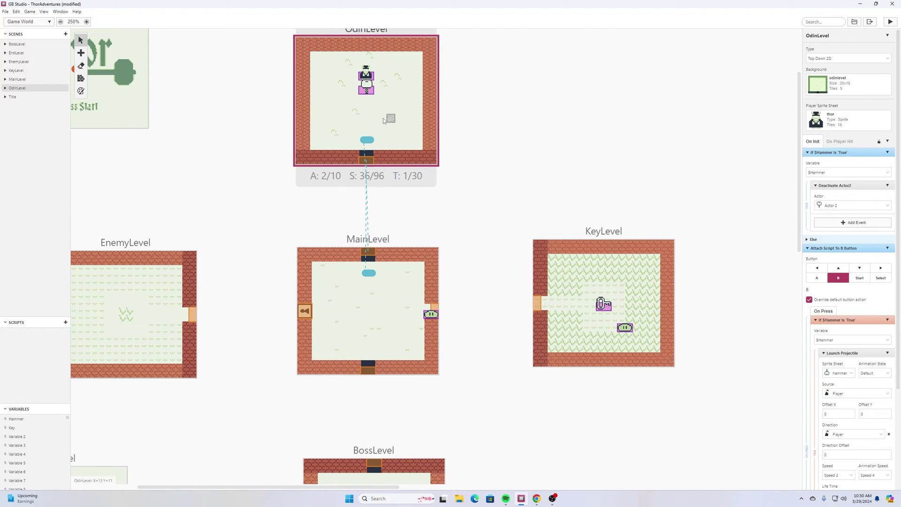
{"action": "scroll", "coordinate": [832, 245], "scroll_direction": "down", "scroll_amount": 2}
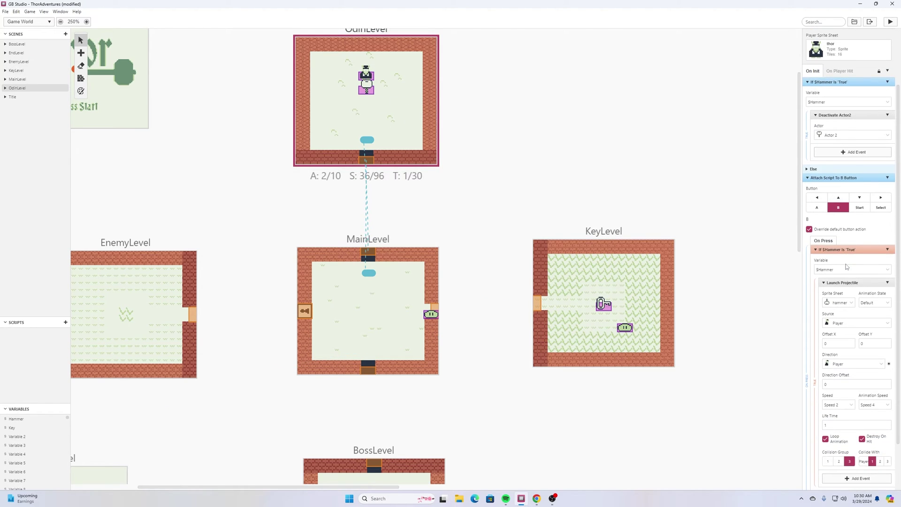
{"action": "scroll", "coordinate": [840, 235], "scroll_direction": "down", "scroll_amount": 2}
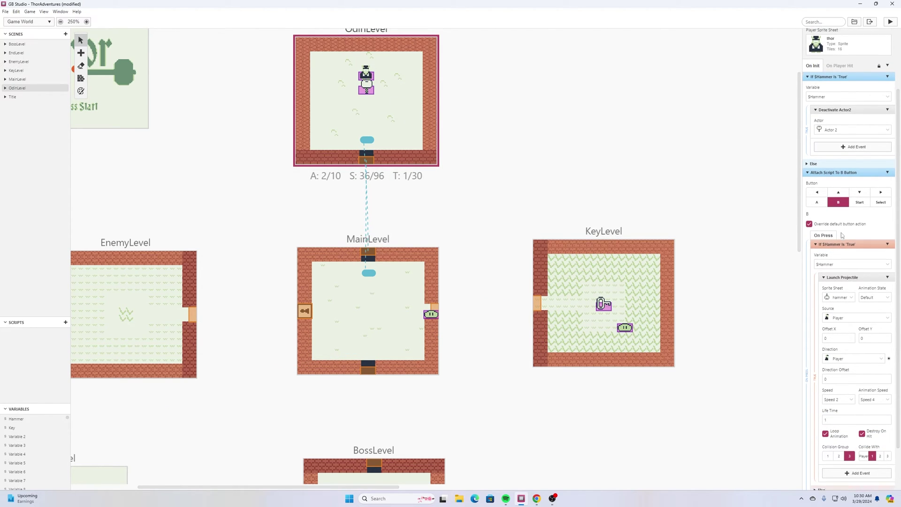
{"action": "scroll", "coordinate": [842, 163], "scroll_direction": "up", "scroll_amount": 5}
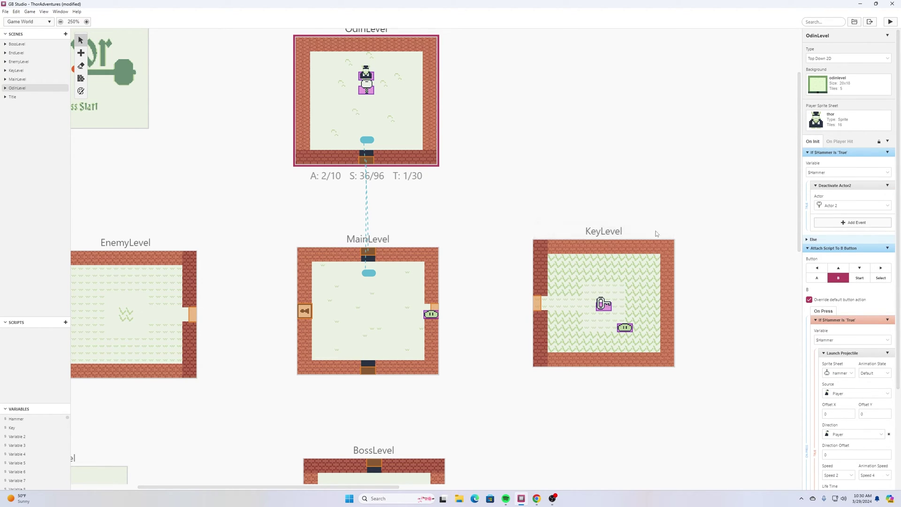
{"action": "left_click", "coordinate": [647, 273]}
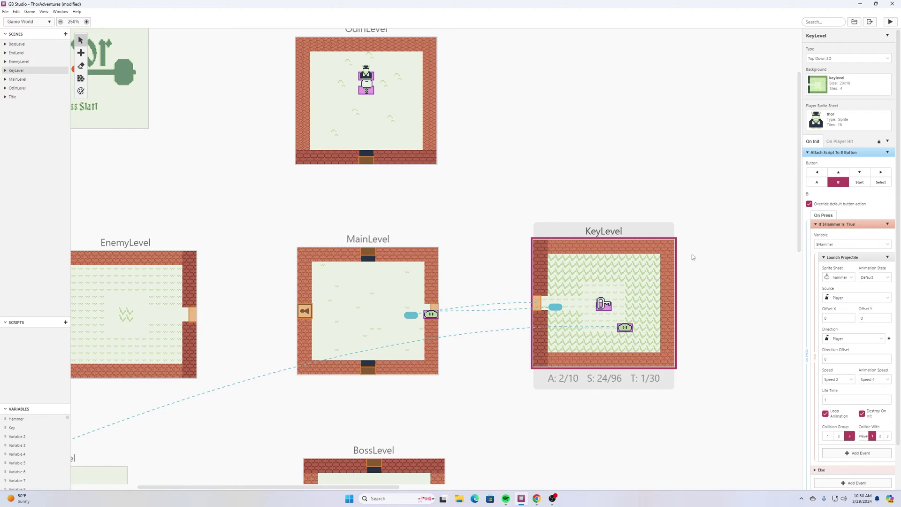
{"action": "scroll", "coordinate": [840, 362], "scroll_direction": "down", "scroll_amount": 2}
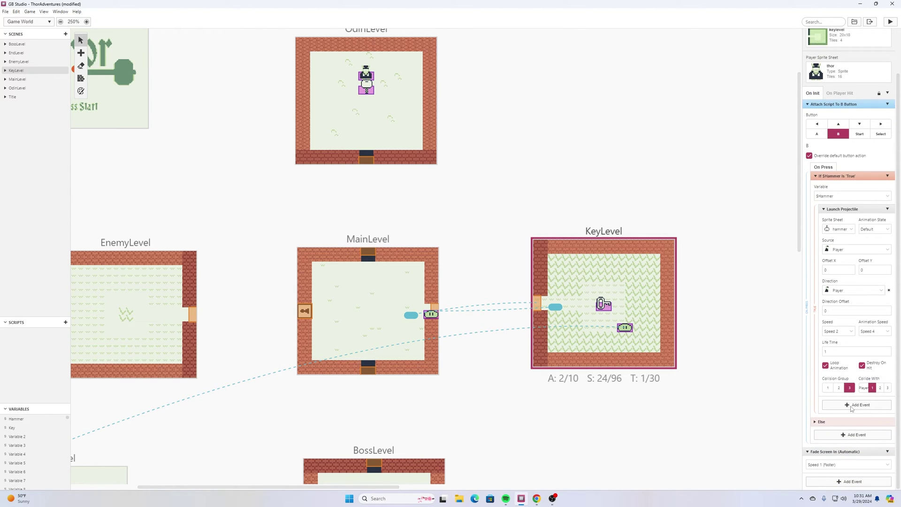
{"action": "left_click", "coordinate": [844, 483]}
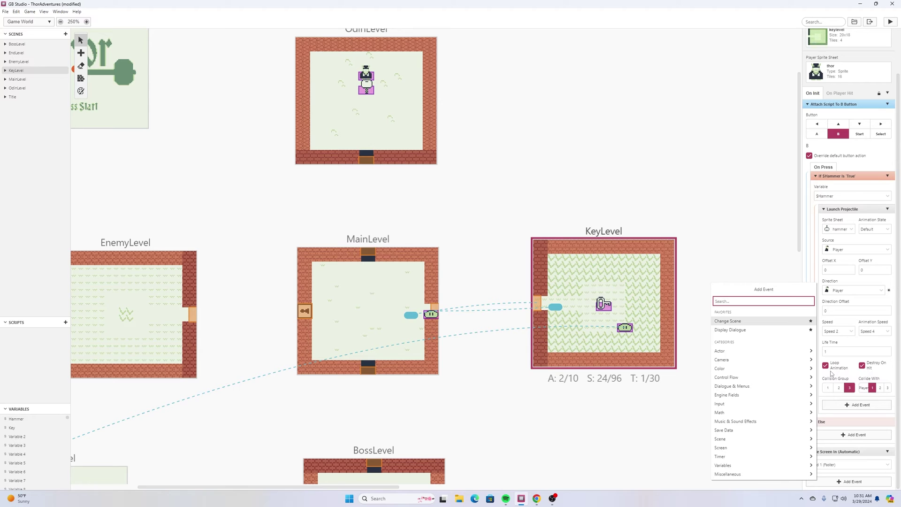
{"action": "type", "text": "if true"}
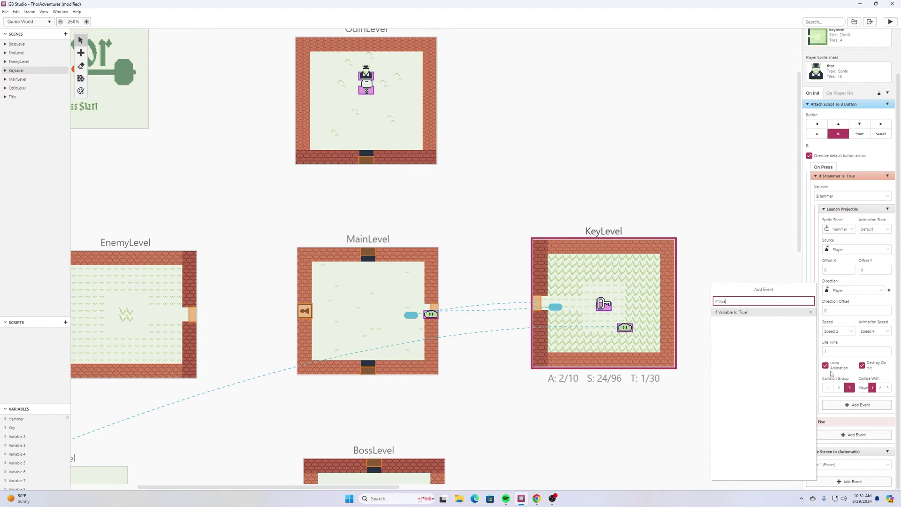
{"action": "left_click", "coordinate": [749, 314]}
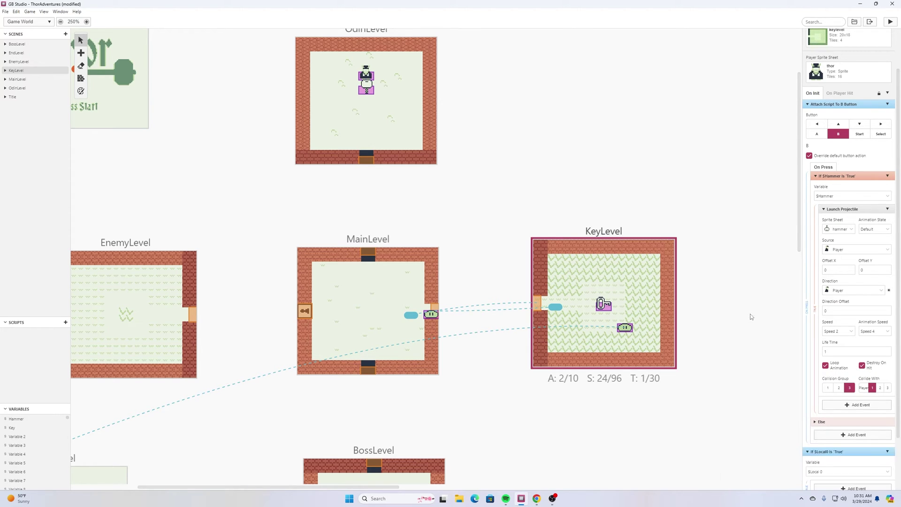
Step: Set the variable of KeyLevel's new If Variable Is 'True' event to Key
{"action": "scroll", "coordinate": [812, 364], "scroll_direction": "down", "scroll_amount": 2}
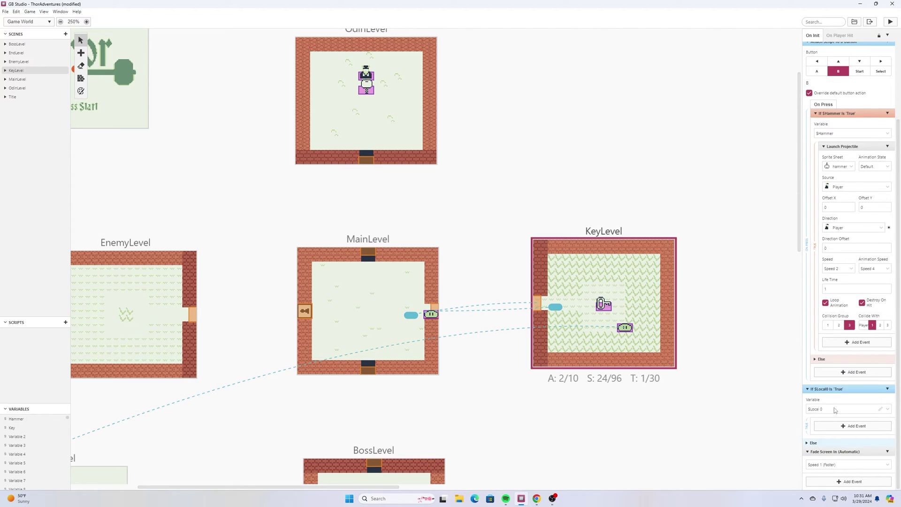
{"action": "left_click", "coordinate": [835, 409]}
{"action": "scroll", "coordinate": [836, 446], "scroll_direction": "down", "scroll_amount": 2}
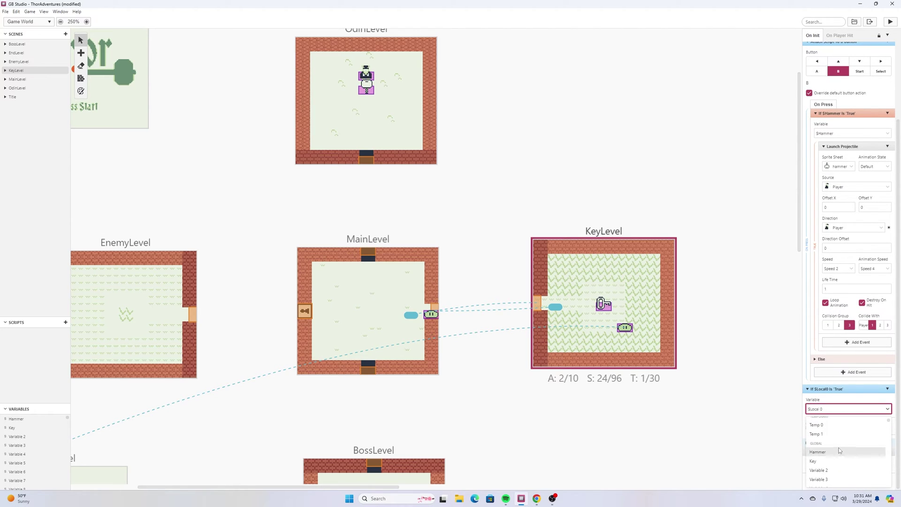
{"action": "left_click", "coordinate": [811, 465]}
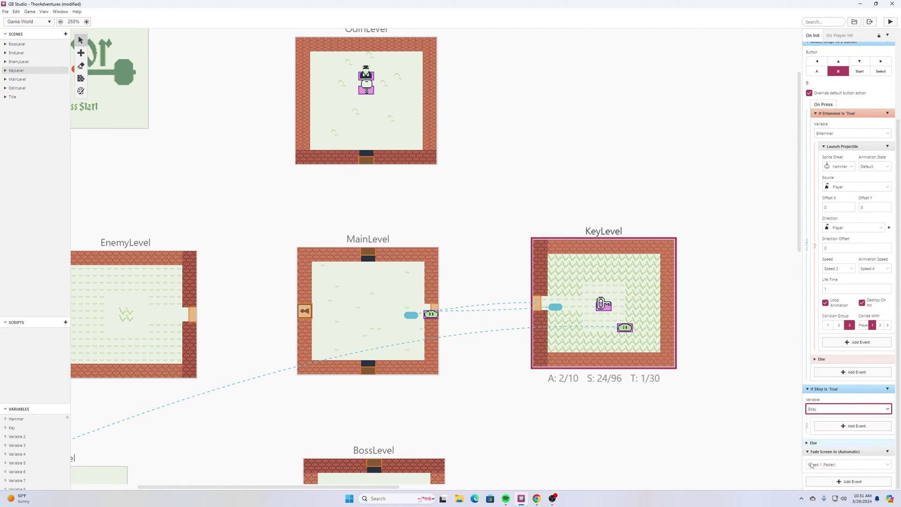
Step: Add a Deactivate Actor event for Actor 2 inside the Key condition and move the condition above Attach Script To B Button
{"action": "left_click", "coordinate": [830, 428]}
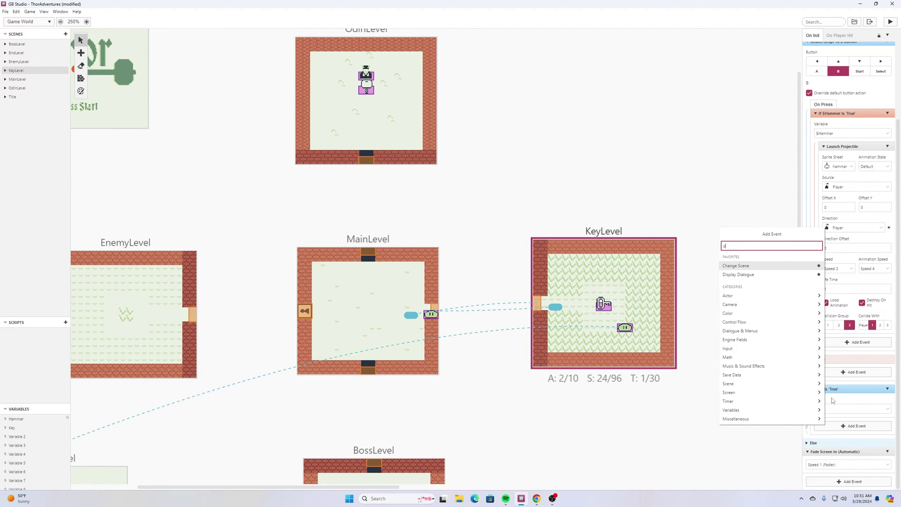
{"action": "type", "text": "deactiv"}
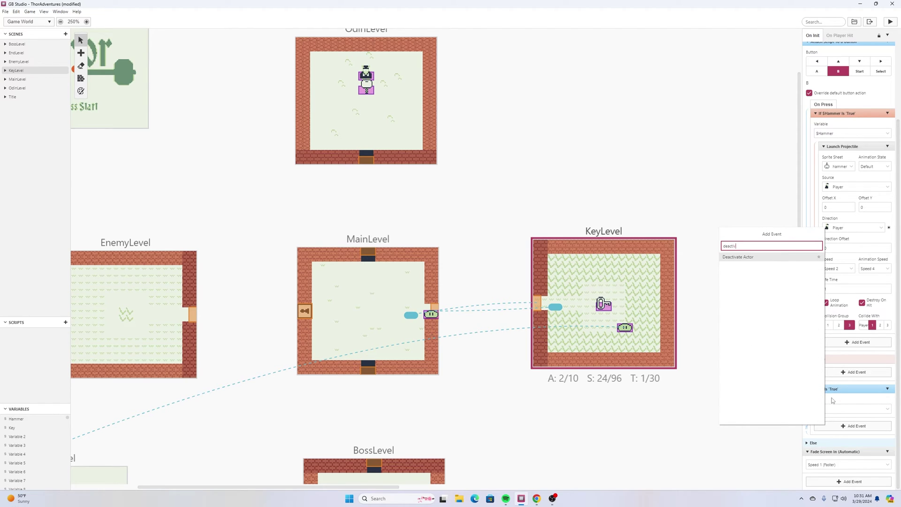
{"action": "left_click", "coordinate": [756, 257]}
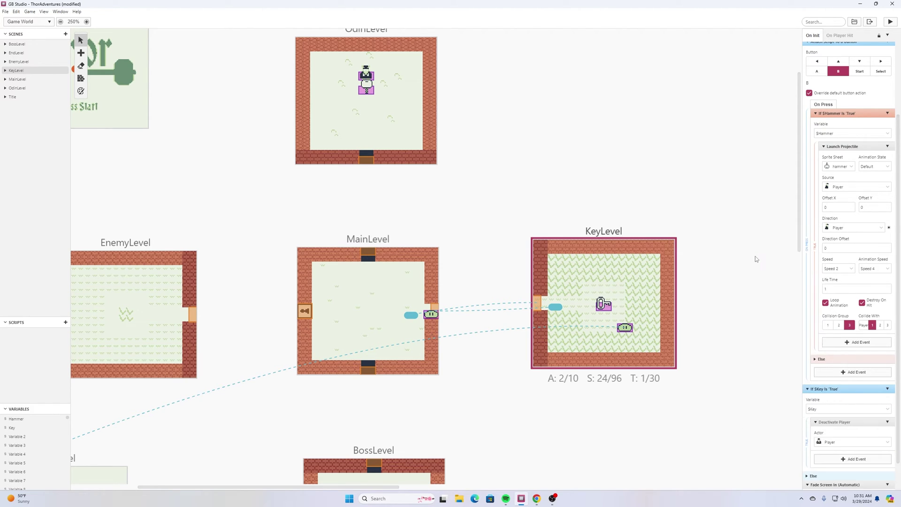
{"action": "left_click", "coordinate": [841, 444]}
{"action": "left_click", "coordinate": [840, 466]}
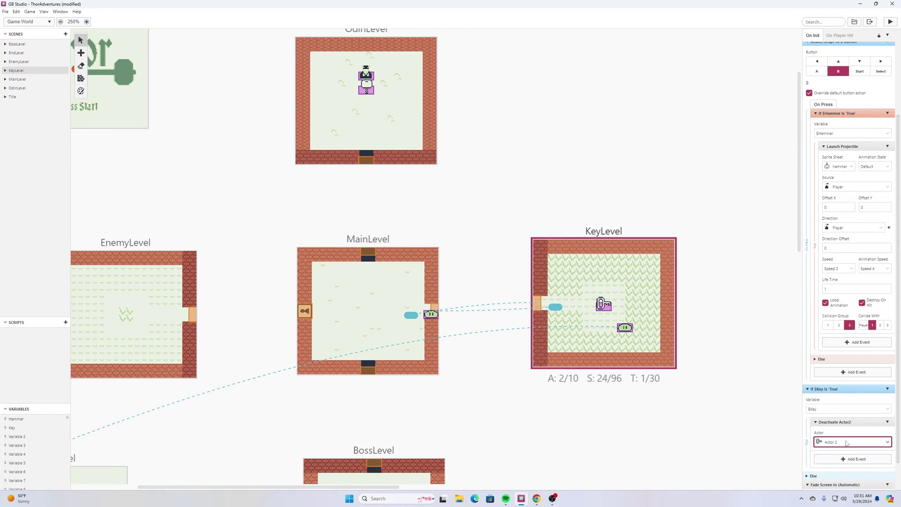
{"action": "left_click_drag", "start_coordinate": [841, 387], "coordinate": [847, 98]}
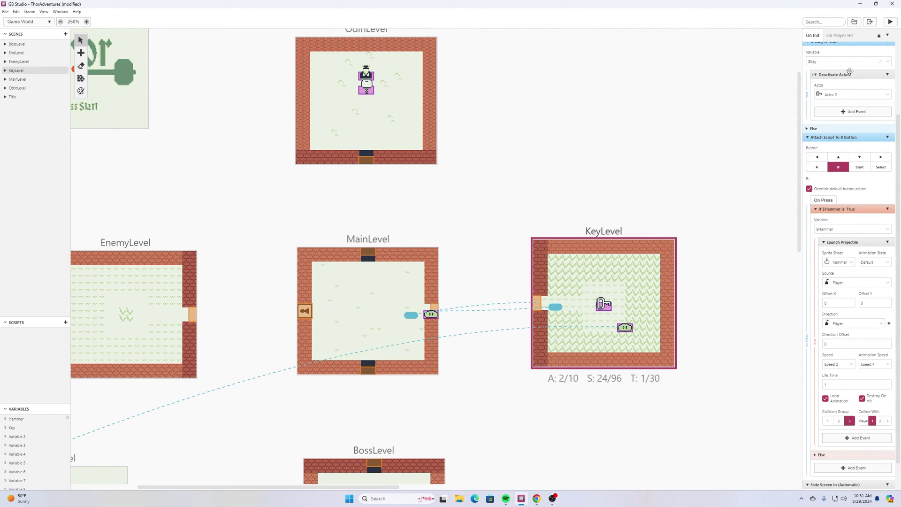
{"action": "scroll", "coordinate": [847, 98], "scroll_direction": "up", "scroll_amount": 3}
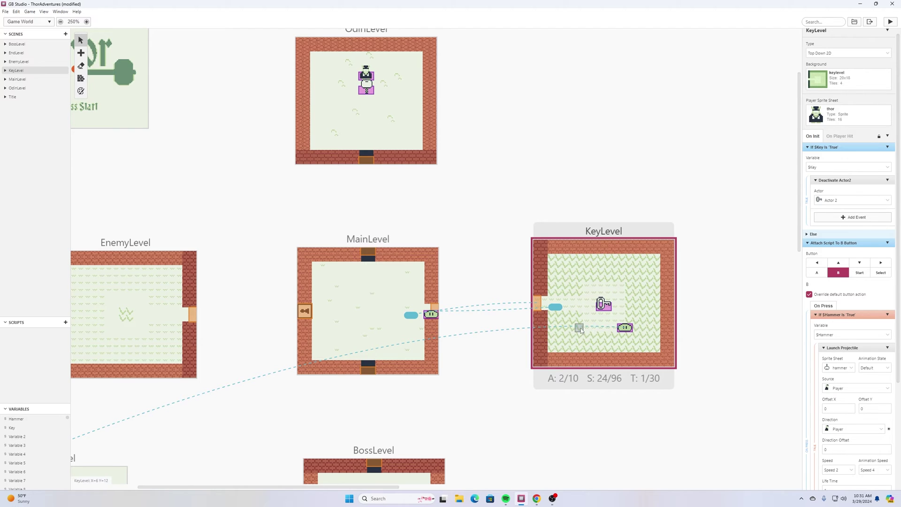
Step: Add a Variable Set To 'False' event to the Title scene's On Init script
{"action": "left_click", "coordinate": [117, 90]}
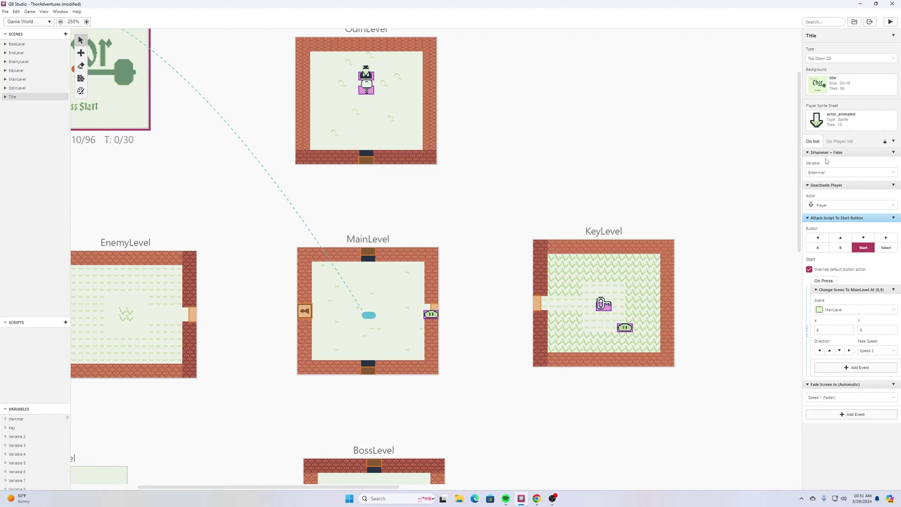
{"action": "left_click", "coordinate": [840, 416]}
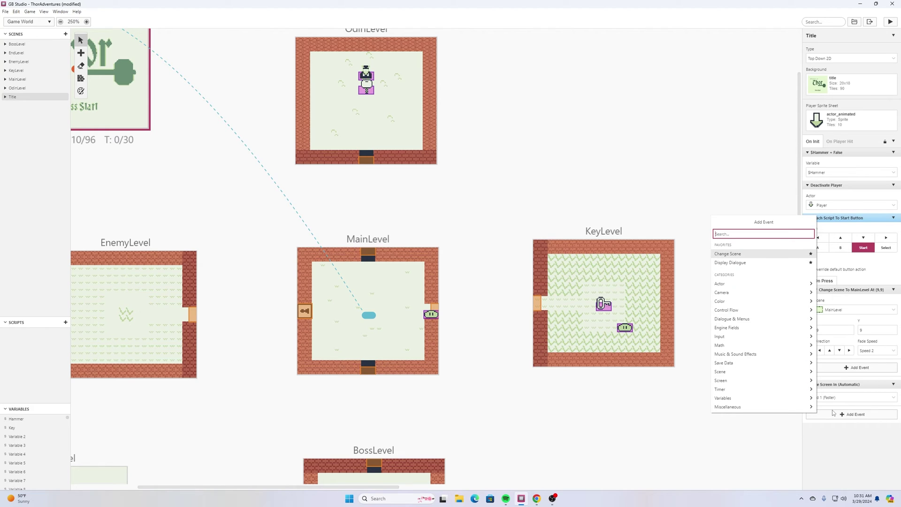
{"action": "type", "text": "variabl"}
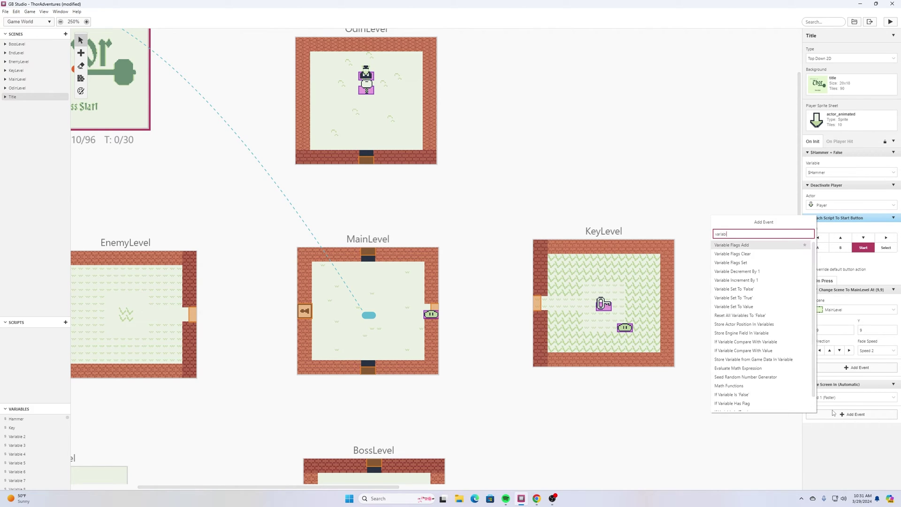
{"action": "type", "text": "e false"}
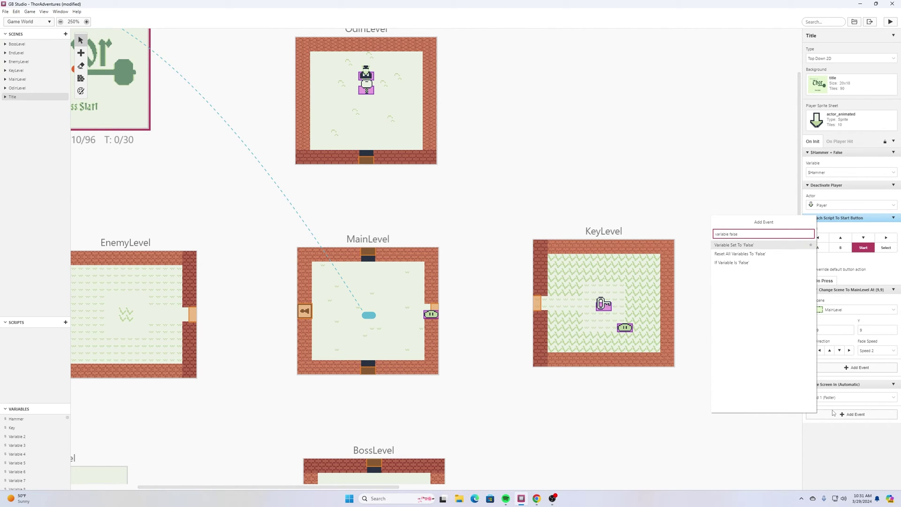
{"action": "left_click", "coordinate": [730, 245]}
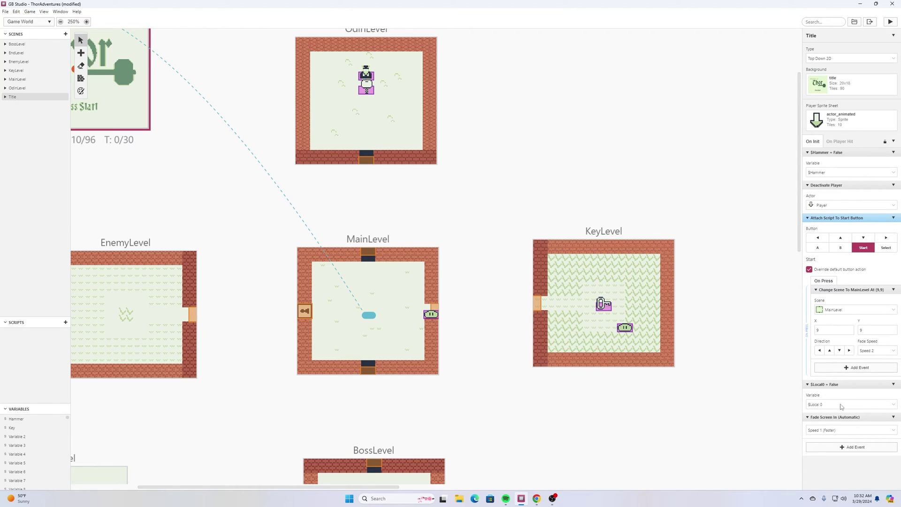
Step: Assign the new set-to-false event to the global variable Key and move it up next to the Hammer reset
{"action": "left_click", "coordinate": [894, 405]}
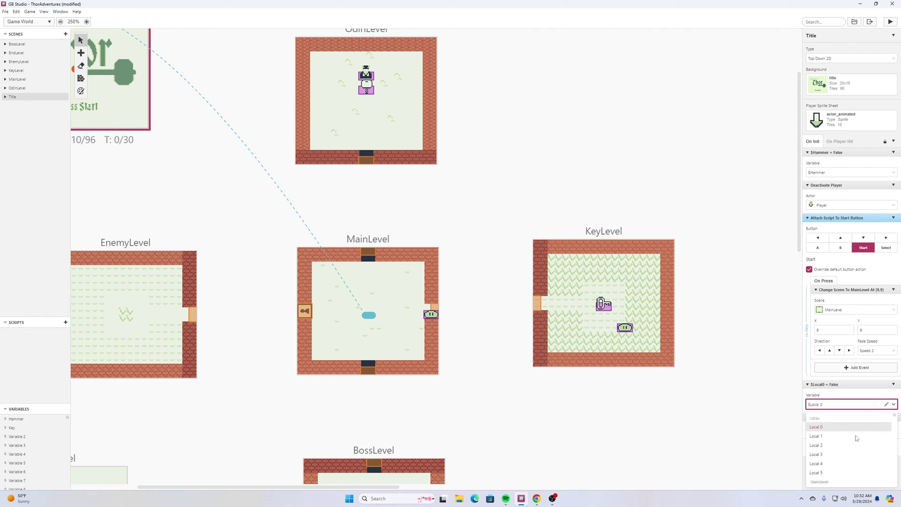
{"action": "scroll", "coordinate": [845, 446], "scroll_direction": "down", "scroll_amount": 2}
{"action": "scroll", "coordinate": [823, 469], "scroll_direction": "down", "scroll_amount": 2}
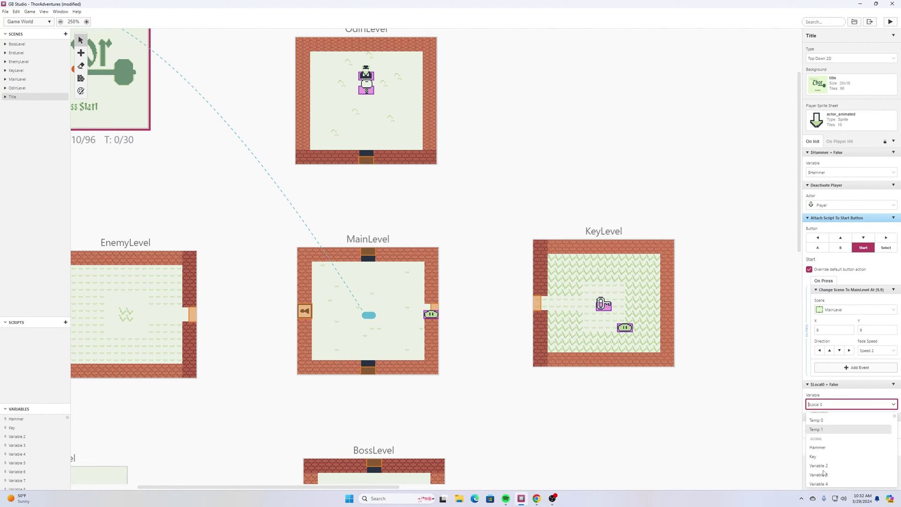
{"action": "left_click", "coordinate": [823, 463]}
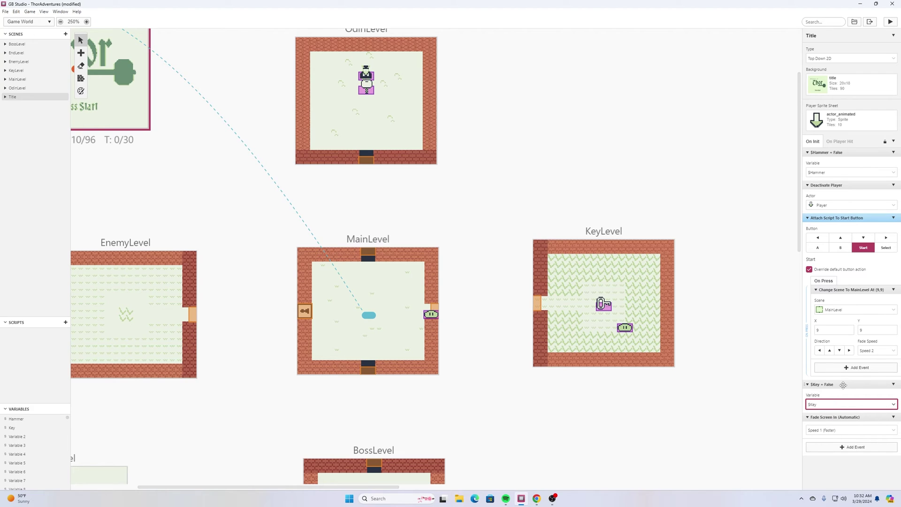
{"action": "left_click_drag", "start_coordinate": [843, 385], "coordinate": [849, 163]}
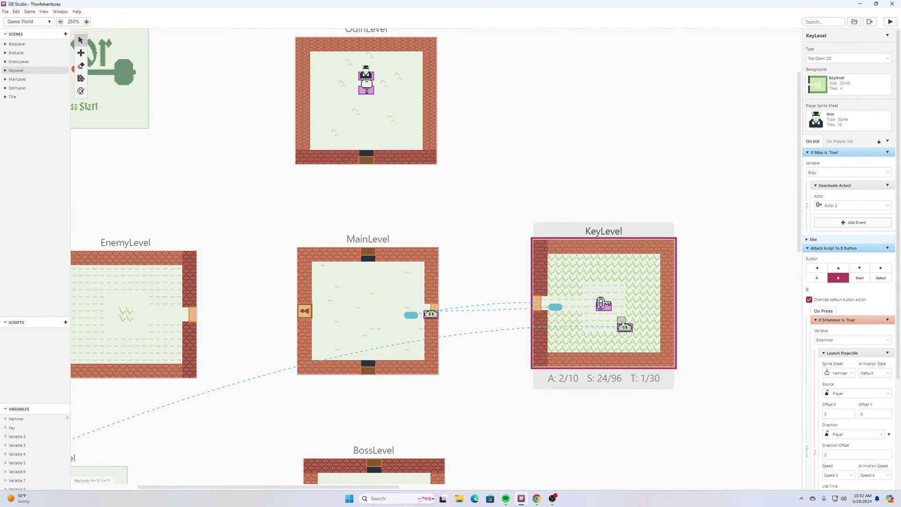
Step: Make the hammer projectile in KeyLevel's B button script also collide with group 2 and save the project
{"action": "scroll", "coordinate": [844, 281], "scroll_direction": "down", "scroll_amount": 3}
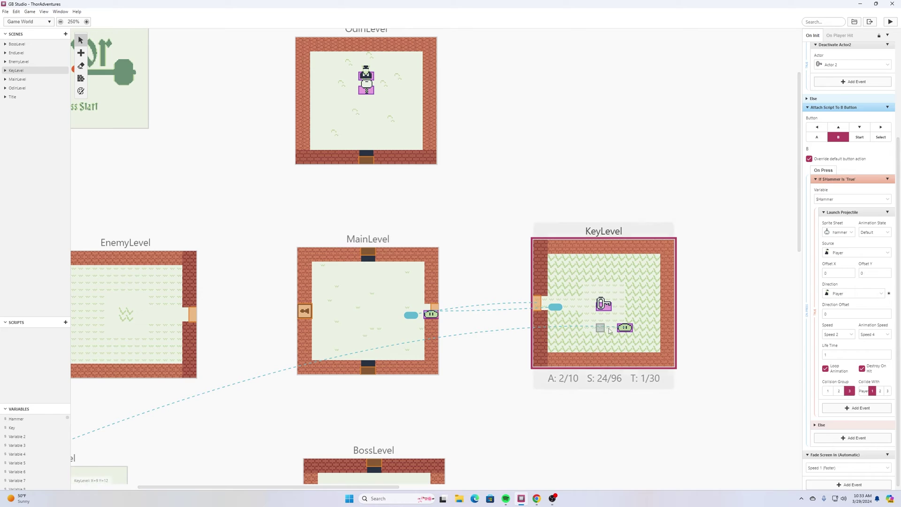
{"action": "left_click", "coordinate": [881, 392]}
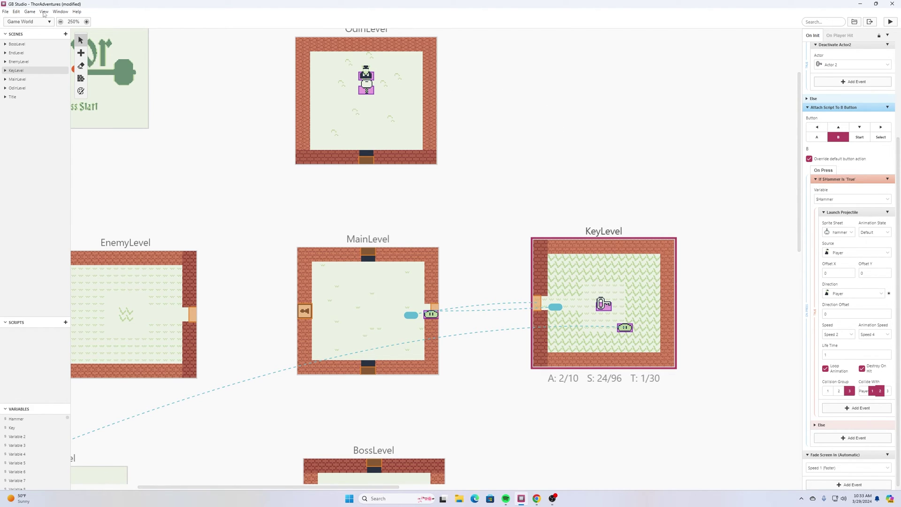
{"action": "left_click", "coordinate": [5, 11]}
{"action": "left_click", "coordinate": [21, 43]}
Step: Run the game, fetch the hammer from Odin in OdinLevel and walk through MainLevel into KeyLevel
{"action": "left_click", "coordinate": [647, 59]}
{"action": "left_click", "coordinate": [890, 22]}
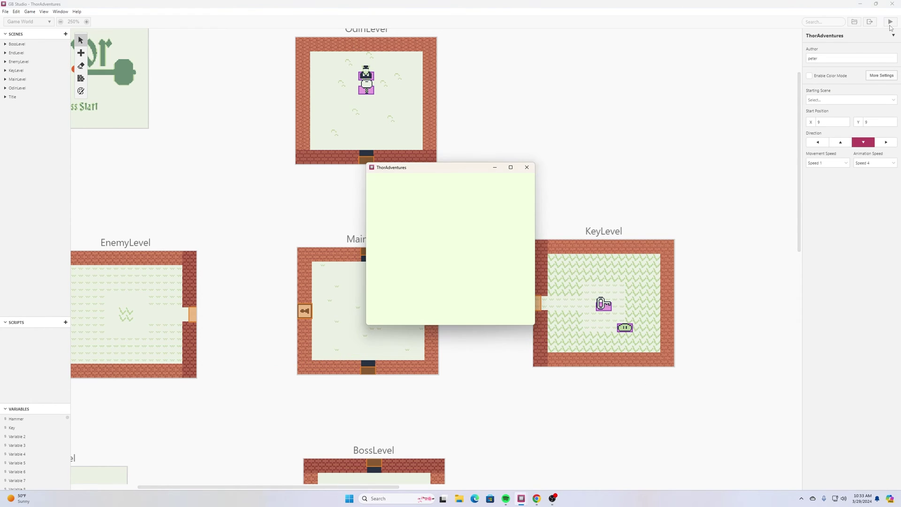
{"action": "key", "text": "Up"}
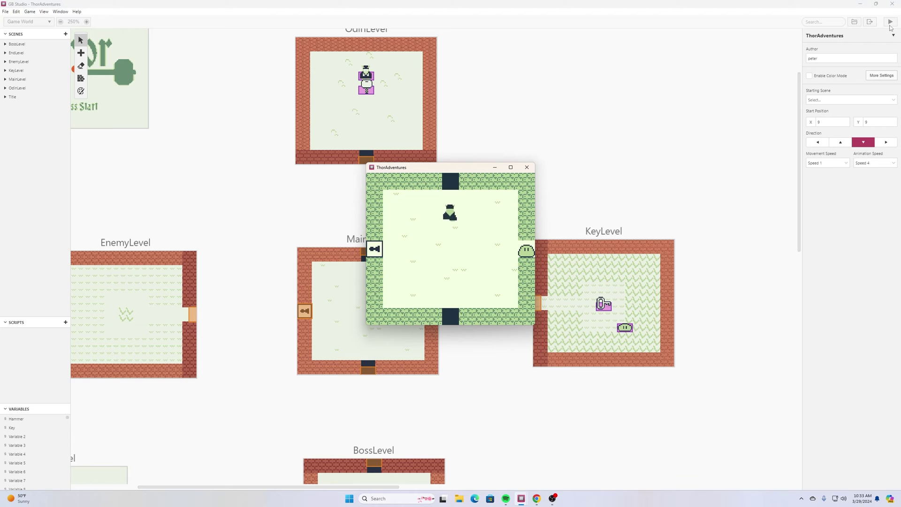
{"action": "key", "text": "Up"}
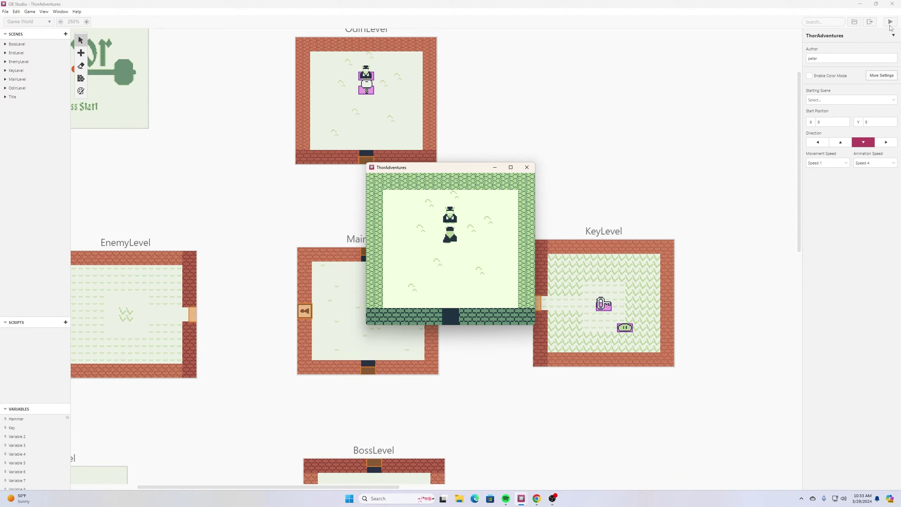
{"action": "key", "text": "Down"}
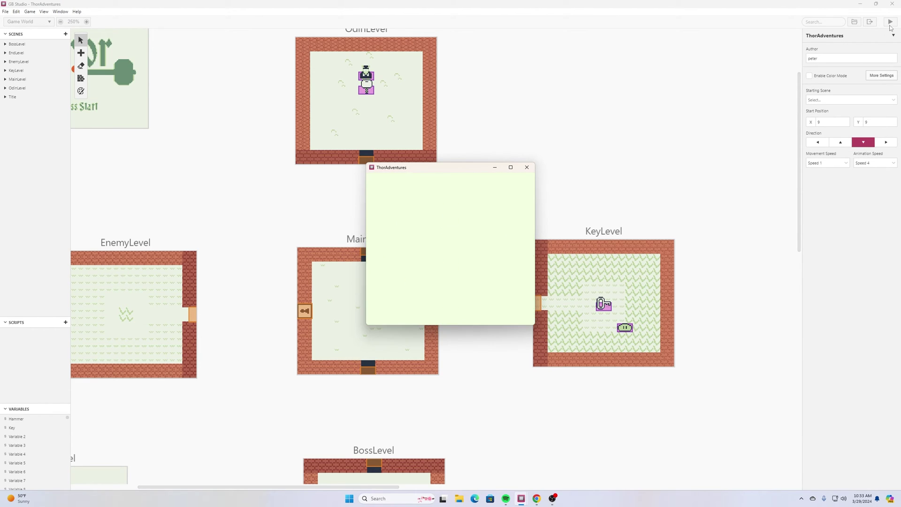
{"action": "key", "text": "Down"}
{"action": "key", "text": "Right"}
{"action": "key", "text": "Right"}
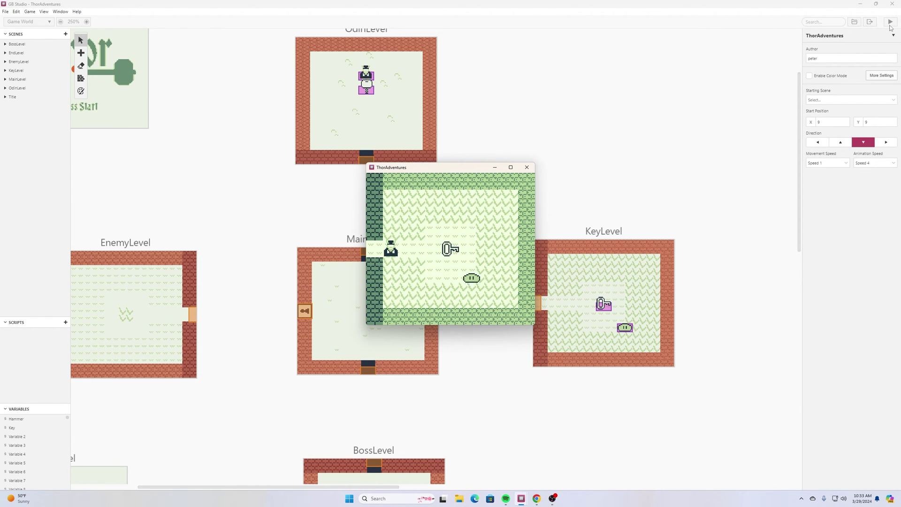
Step: Test the hammer on KeyLevel's blob, collect the key and return to MainLevel
{"action": "key", "text": "Right"}
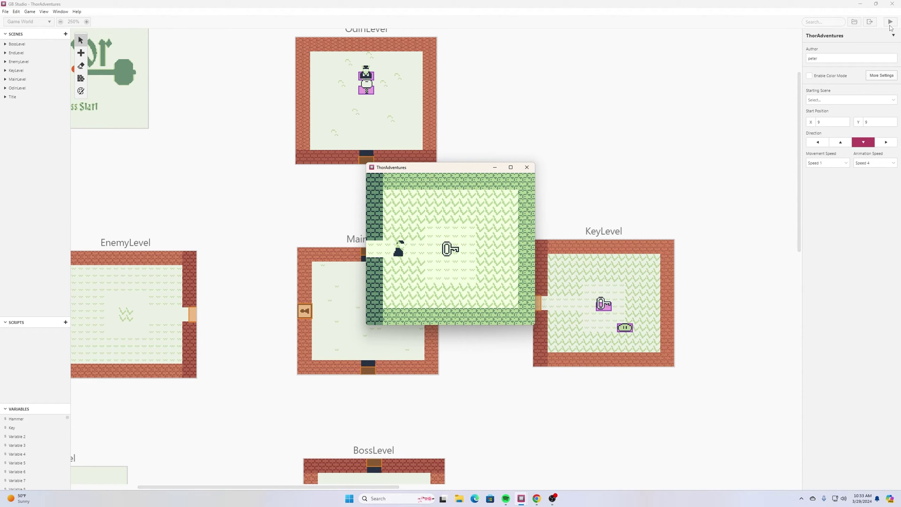
{"action": "key", "text": "Right"}
{"action": "key", "text": "Left"}
{"action": "key", "text": "Left"}
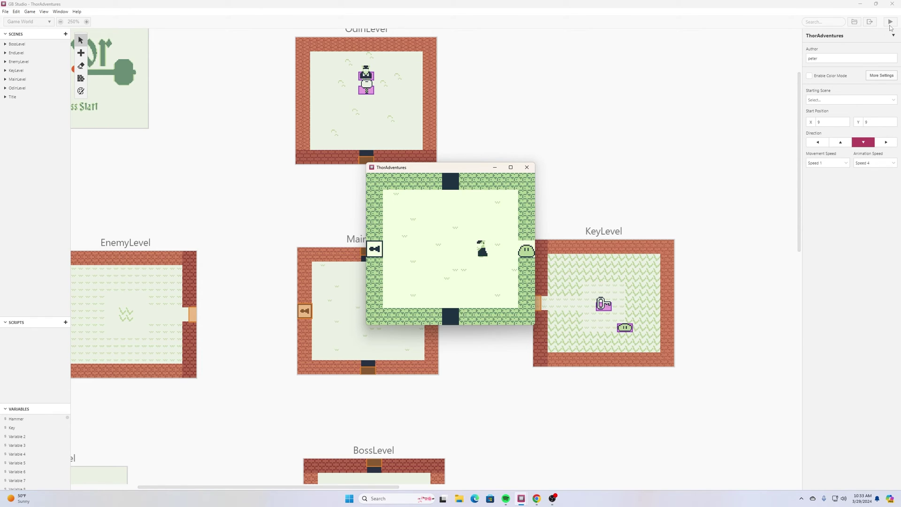
Step: Throw the hammer at MainLevel's blob and revisit KeyLevel to check whether the collected key stays removed
{"action": "key", "text": "Right"}
{"action": "key", "text": "z"}
{"action": "key", "text": "z"}
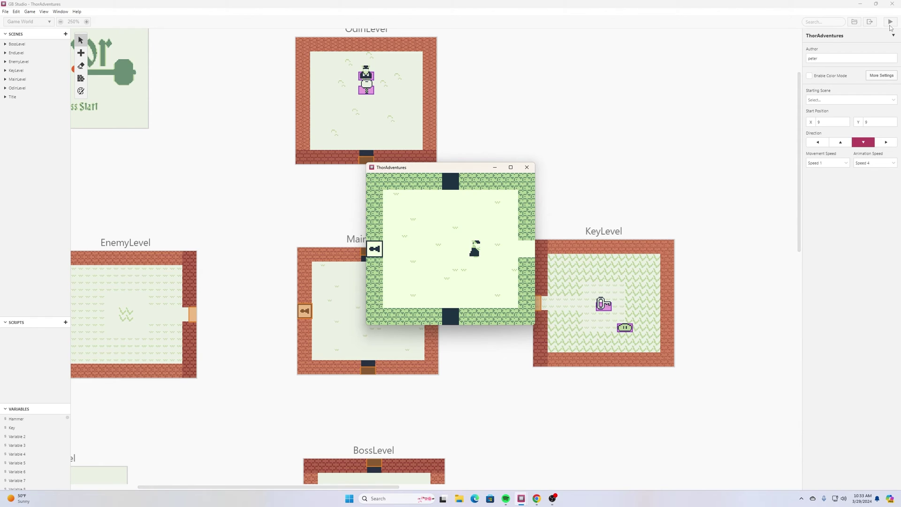
{"action": "key", "text": "Right"}
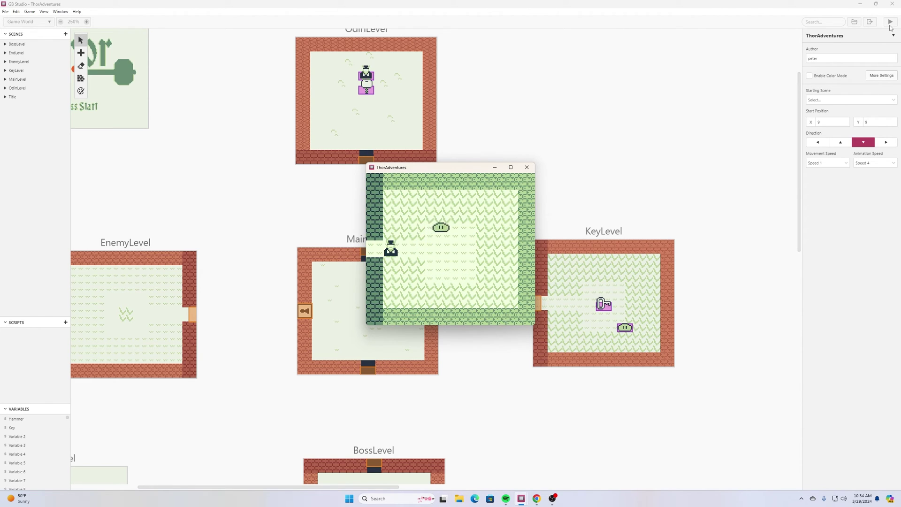
{"action": "key", "text": "Up"}
{"action": "key", "text": "Right"}
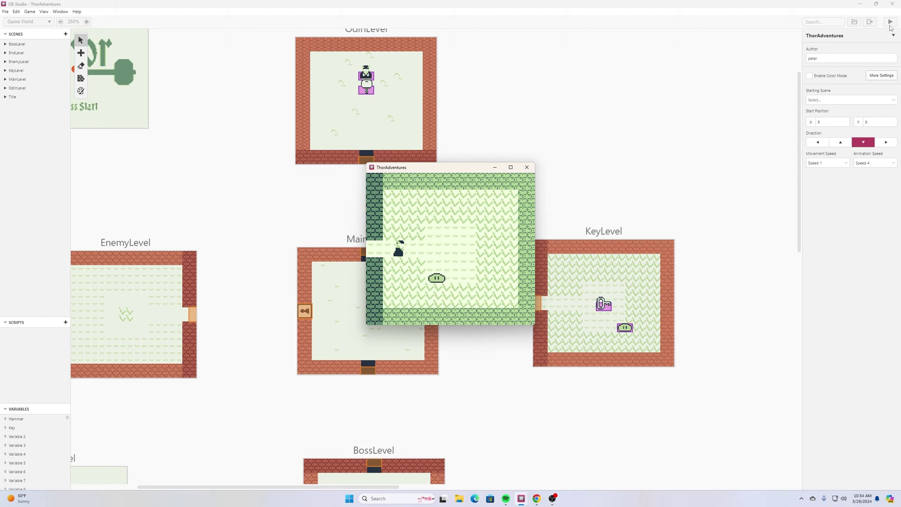
{"action": "key", "text": "z"}
{"action": "key", "text": "Left"}
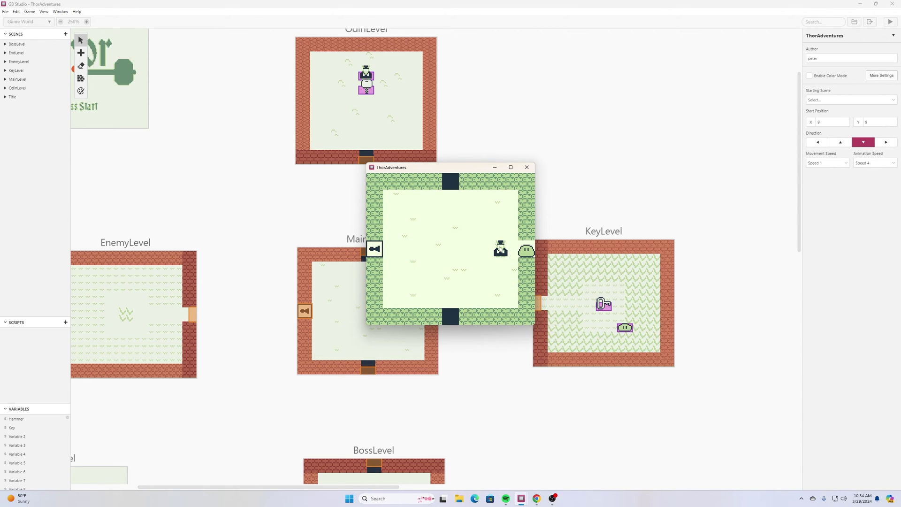
Step: Walk the player into MainLevel's blob to test the Game Over scene and restart from the title
{"action": "key", "text": "Right"}
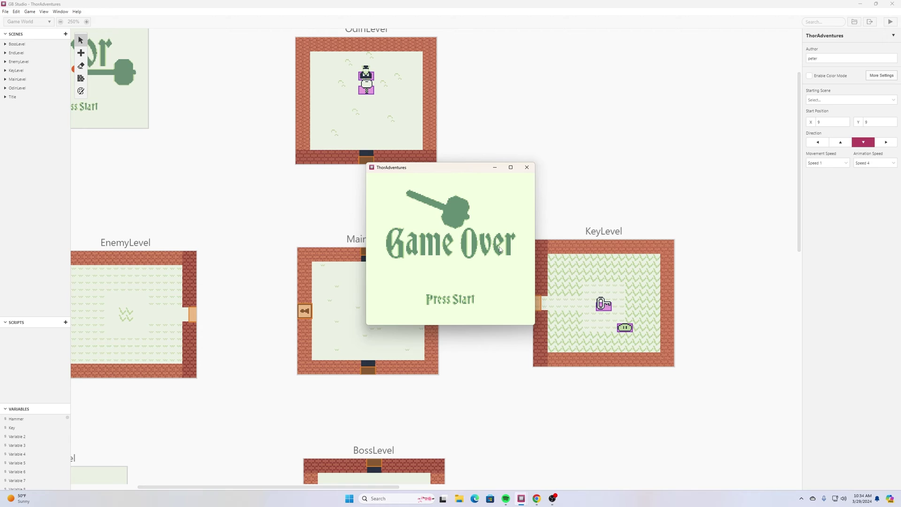
{"action": "key", "text": "Return"}
{"action": "key", "text": "Return"}
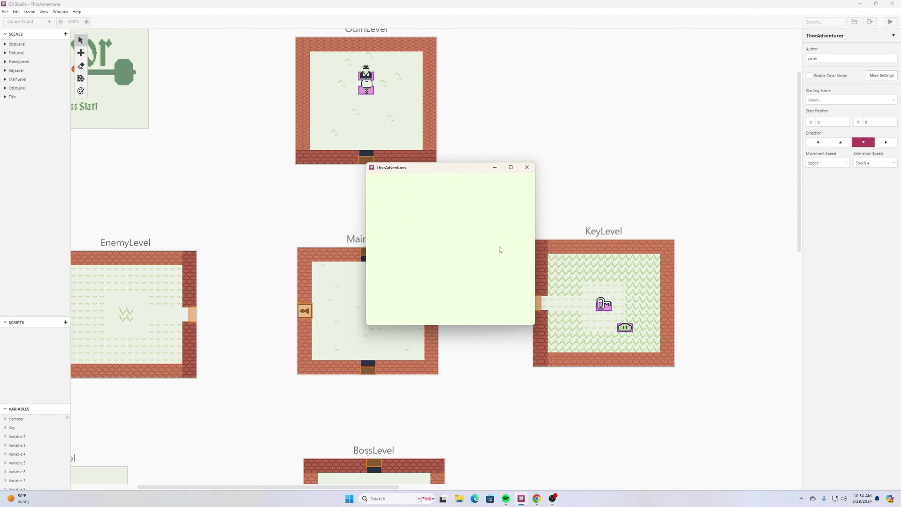
Step: Visit Odin again in the restarted game, clear MainLevel's blob and enter KeyLevel to check the key's reset
{"action": "key", "text": "Up"}
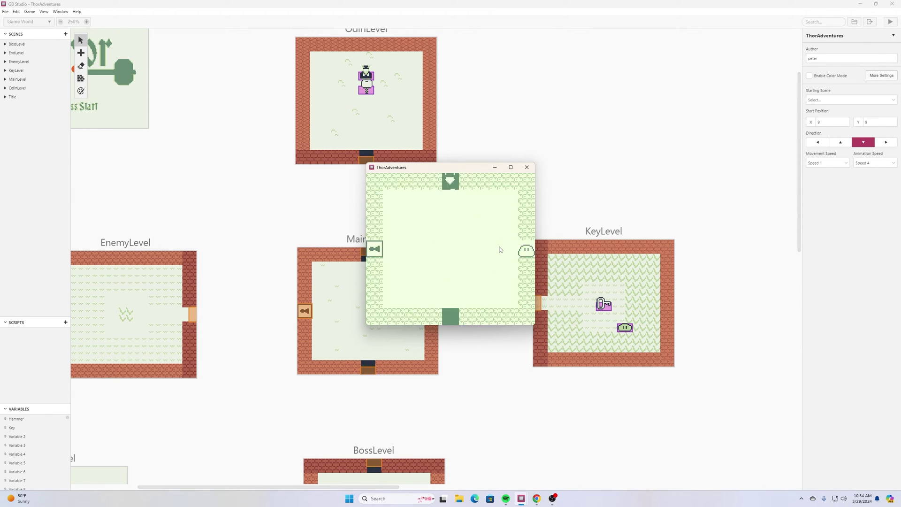
{"action": "key", "text": "Up"}
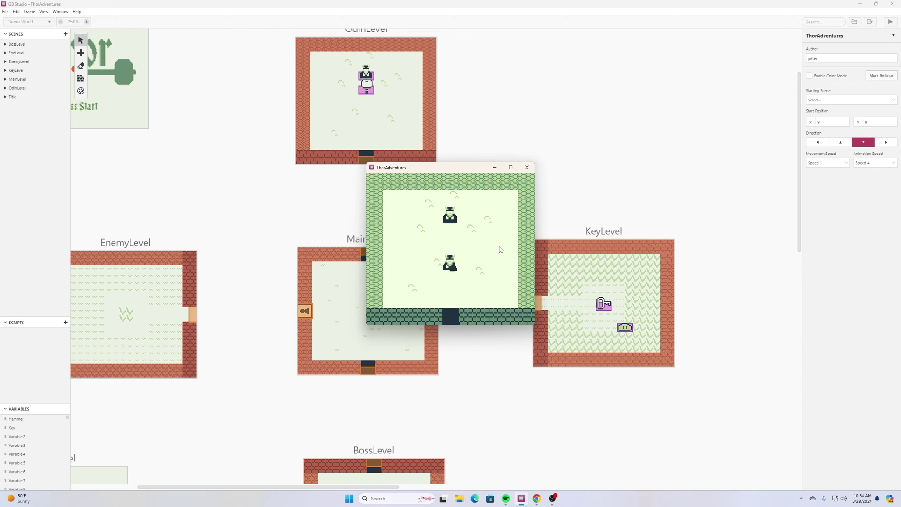
{"action": "key", "text": "Down"}
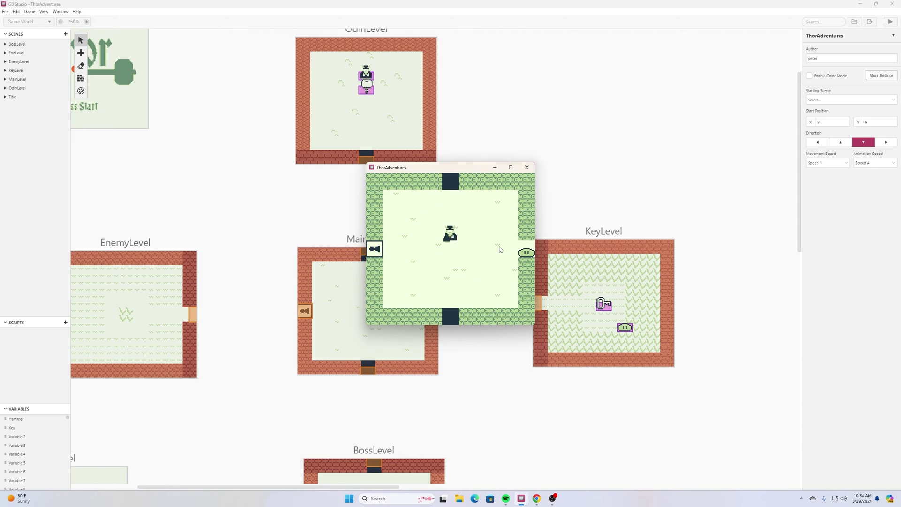
{"action": "key", "text": "Right"}
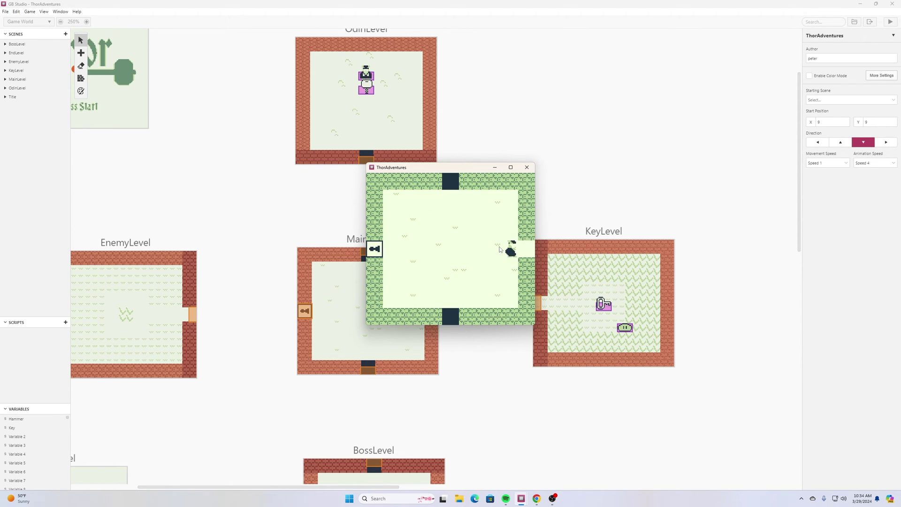
{"action": "key", "text": "Right"}
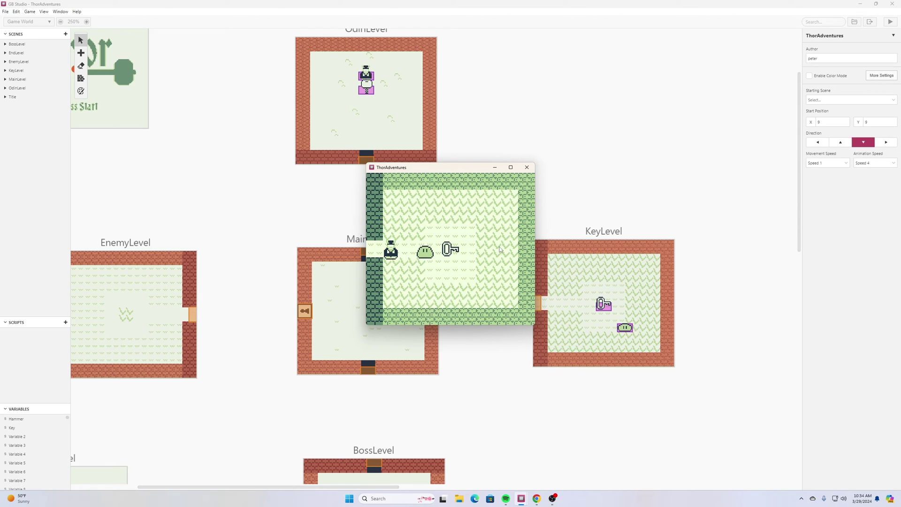
Step: Test KeyLevel's blob and key pickup once more, return to MainLevel and close the game window
{"action": "key", "text": "Right"}
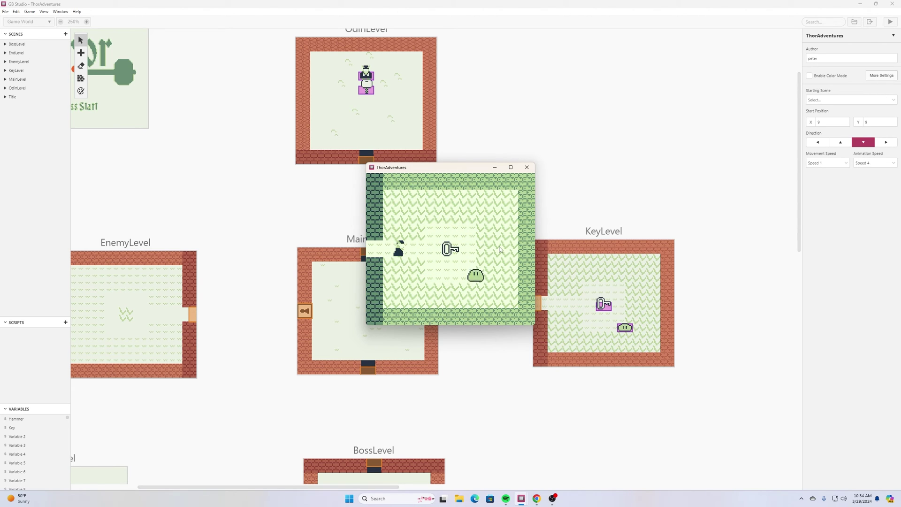
{"action": "key", "text": "Right"}
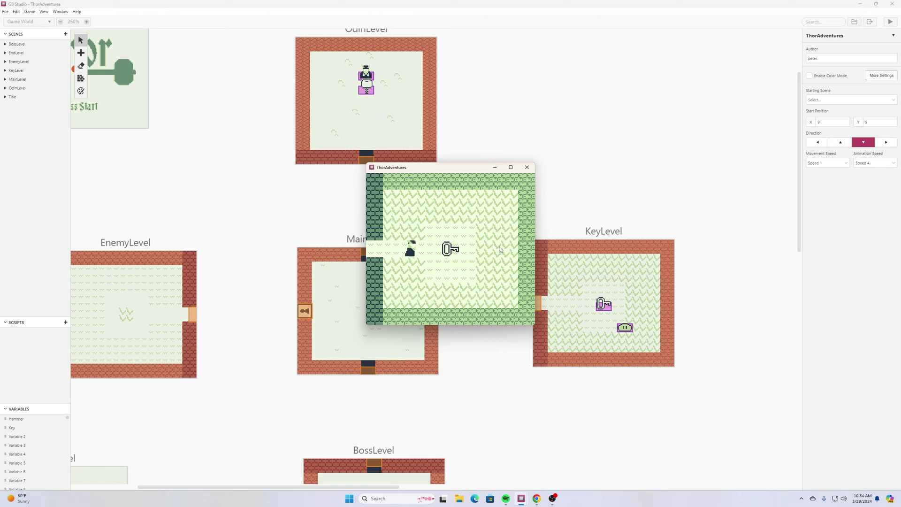
{"action": "key", "text": "Right"}
{"action": "key", "text": "Left"}
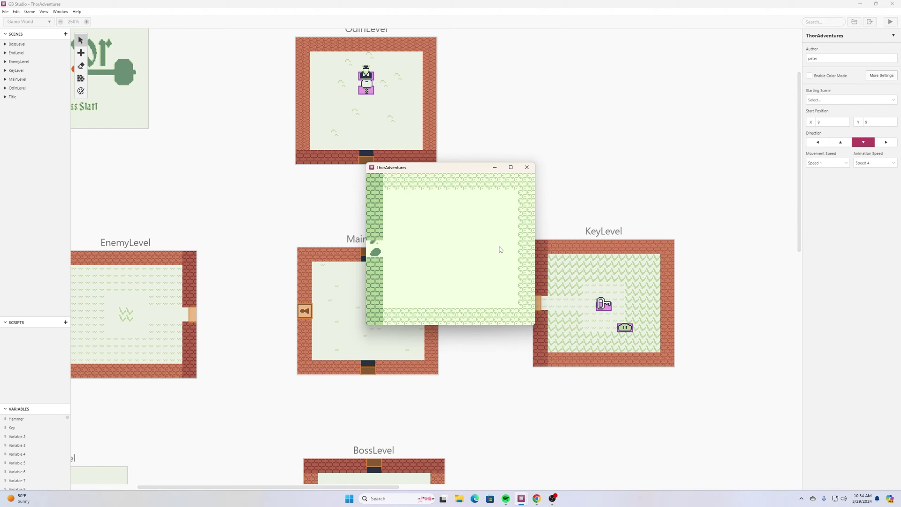
{"action": "key", "text": "Left"}
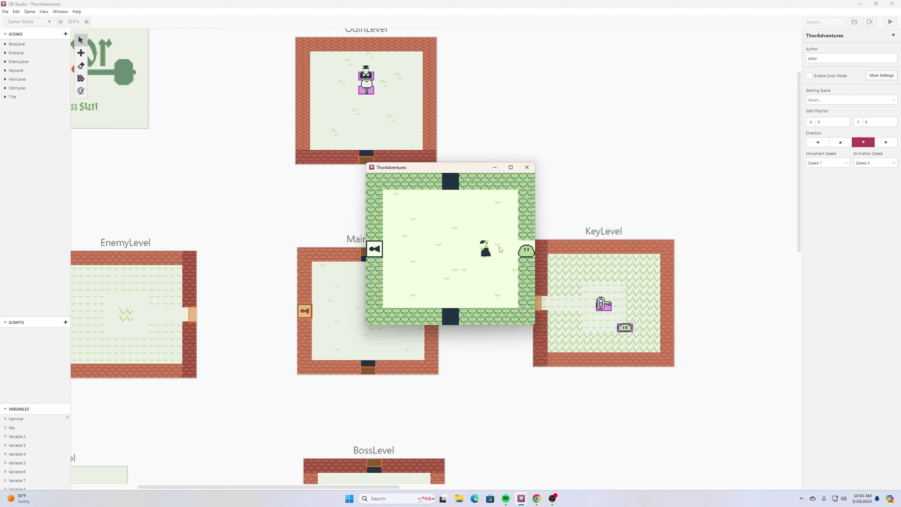
{"action": "left_click", "coordinate": [526, 168]}
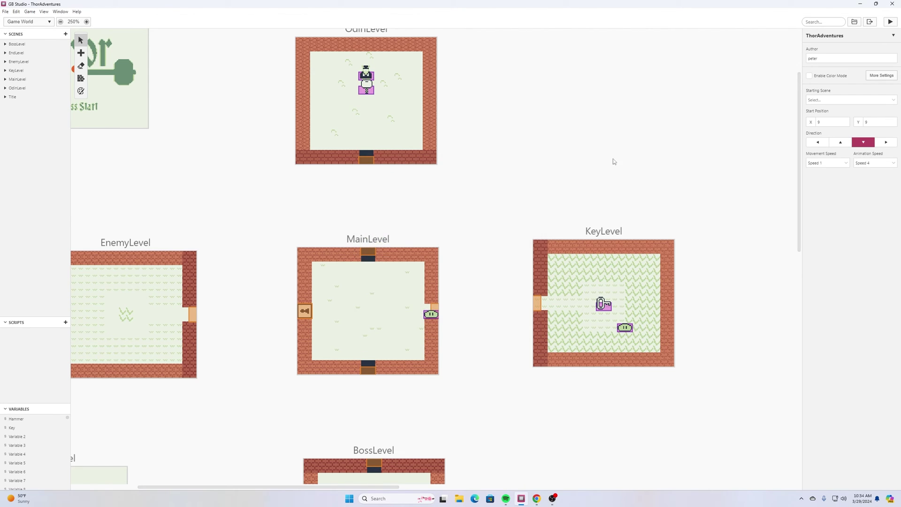
Step: Set the movement speed of KeyLevel's blob to Speed ½ and save the project
{"action": "left_click", "coordinate": [625, 327]}
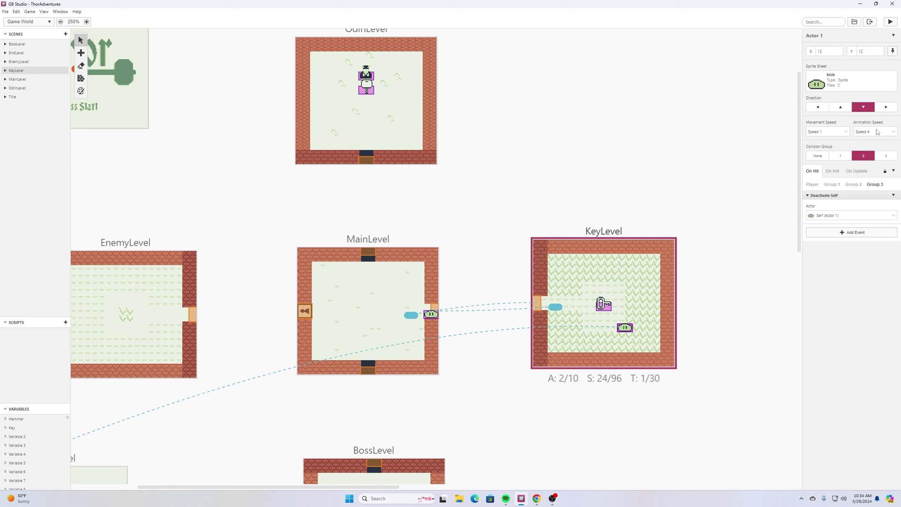
{"action": "left_click", "coordinate": [871, 133]}
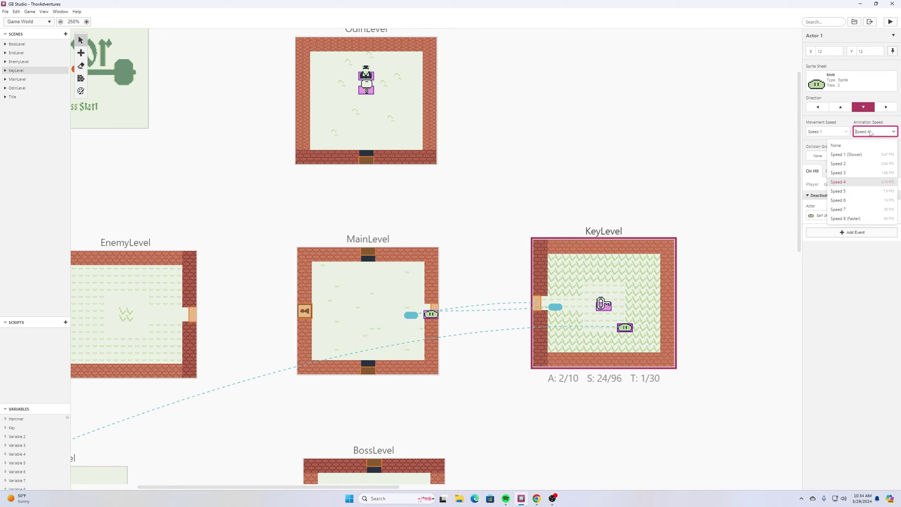
{"action": "left_click", "coordinate": [870, 134]}
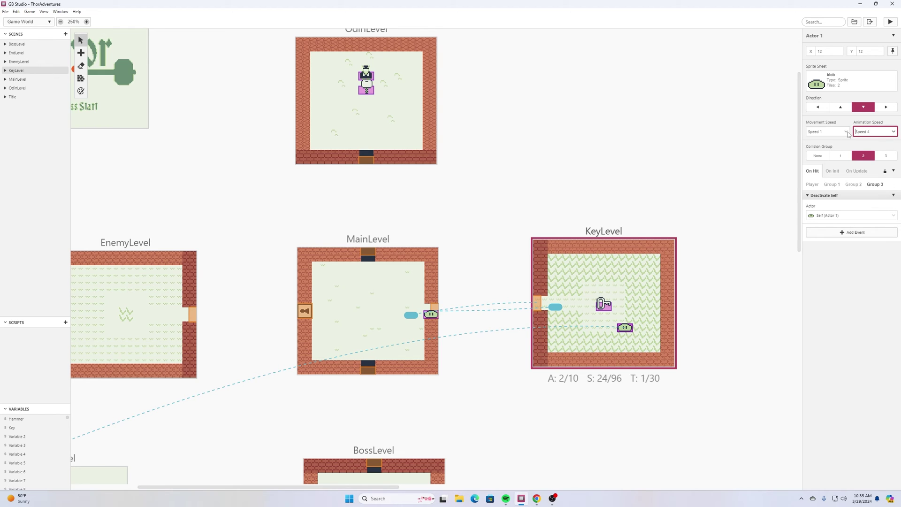
{"action": "left_click", "coordinate": [845, 133]}
{"action": "left_click", "coordinate": [821, 146]}
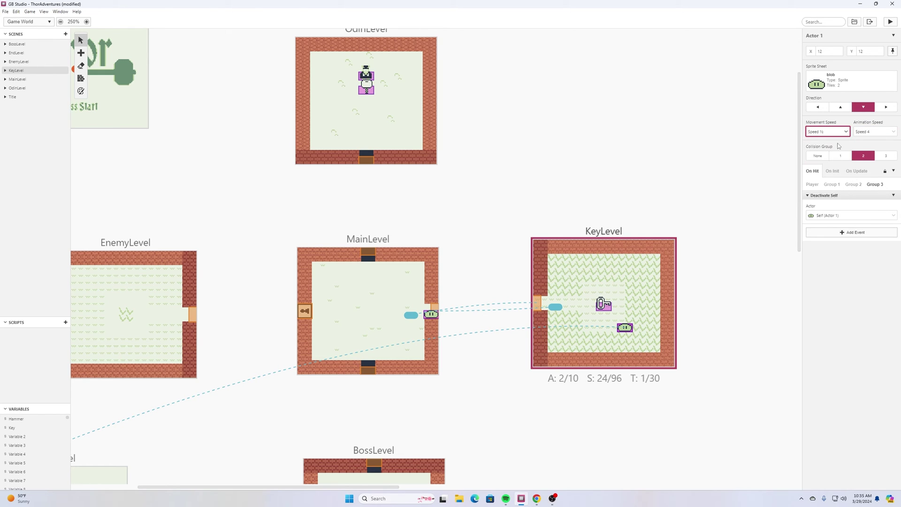
{"action": "left_click", "coordinate": [5, 11]}
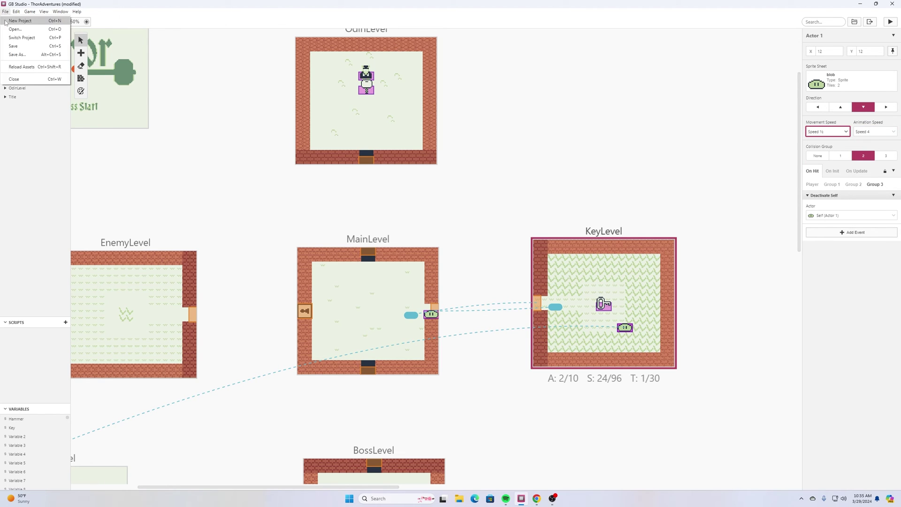
{"action": "left_click", "coordinate": [13, 45]}
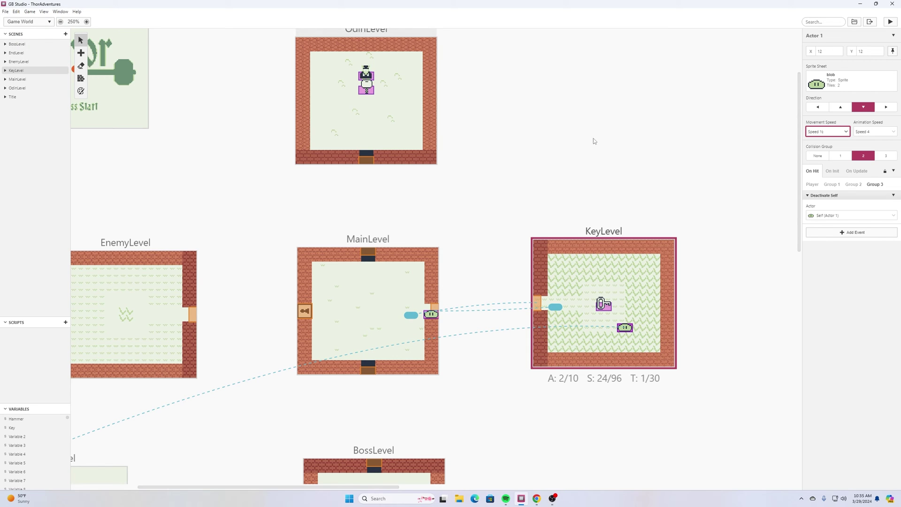
Step: Run the game, collect the hammer from Odin and take the player through MainLevel's blob doorway into KeyLevel
{"action": "left_click", "coordinate": [893, 24]}
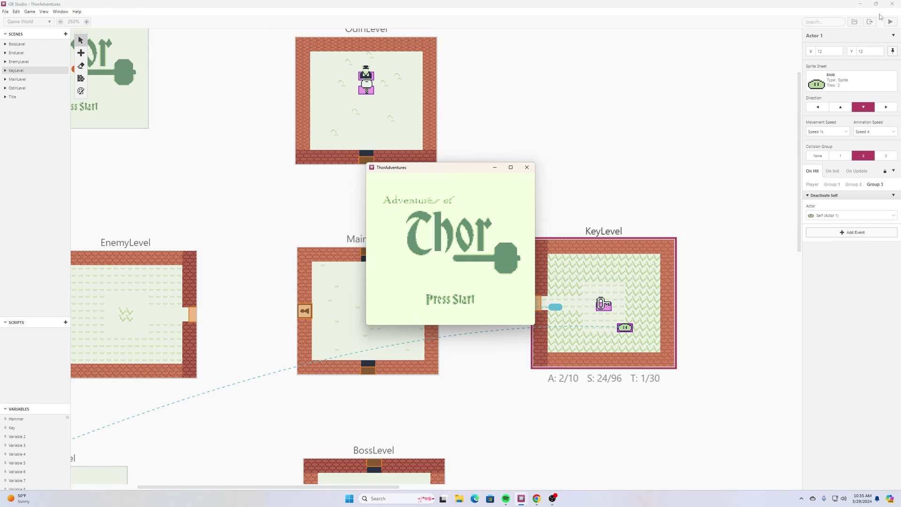
{"action": "key", "text": "Return"}
{"action": "key", "text": "Up"}
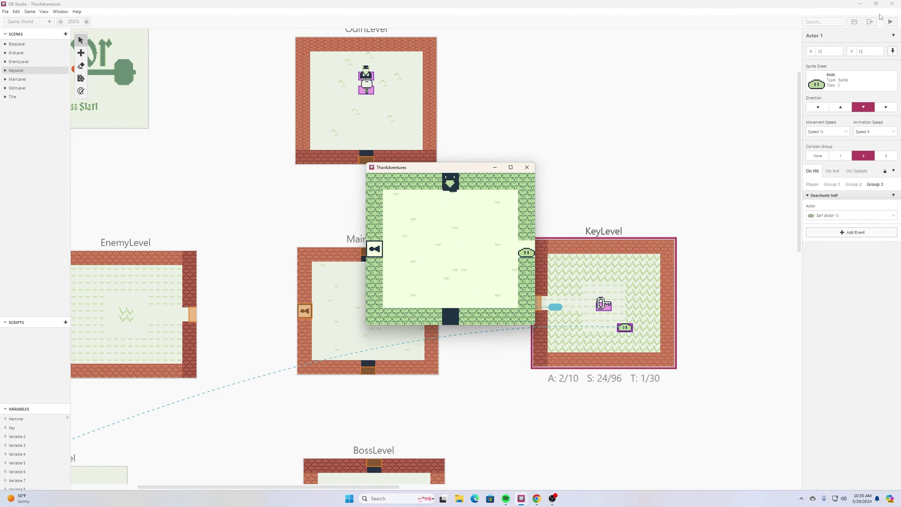
{"action": "key", "text": "Up"}
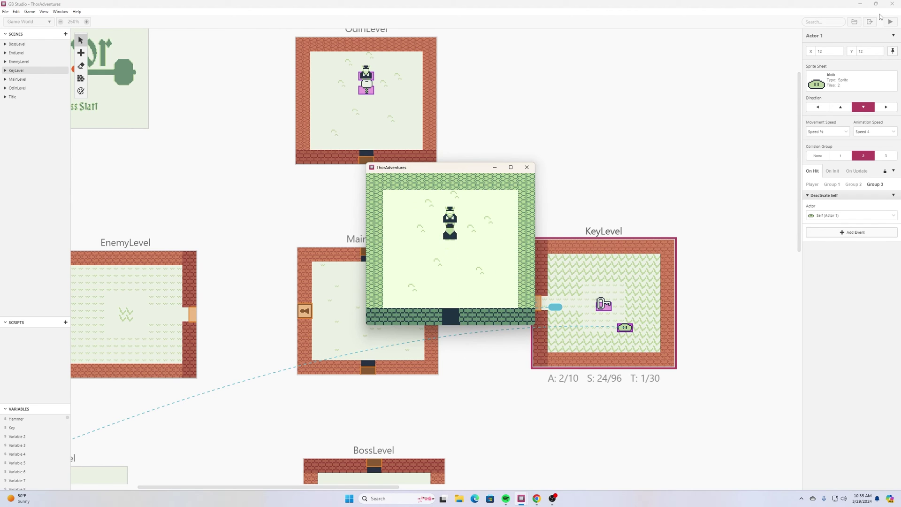
{"action": "key", "text": "Down"}
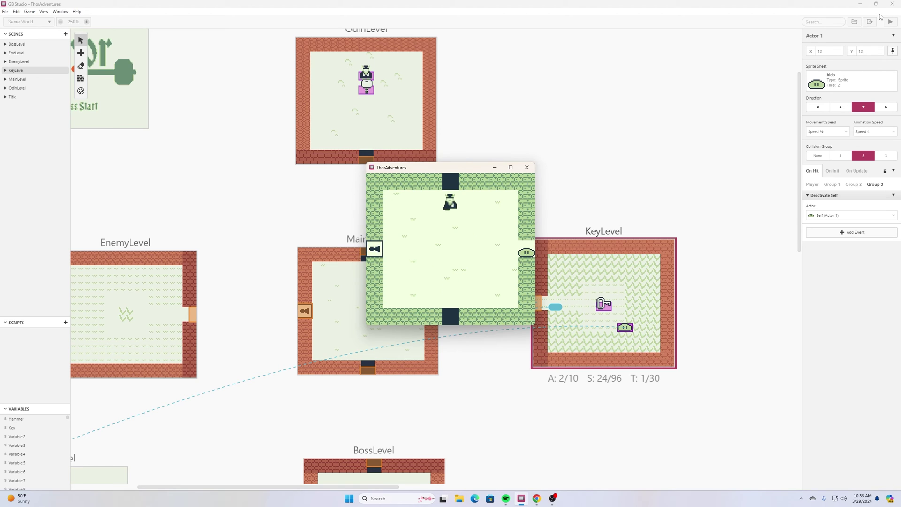
{"action": "key", "text": "Down"}
{"action": "key", "text": "Right"}
{"action": "key", "text": "Right"}
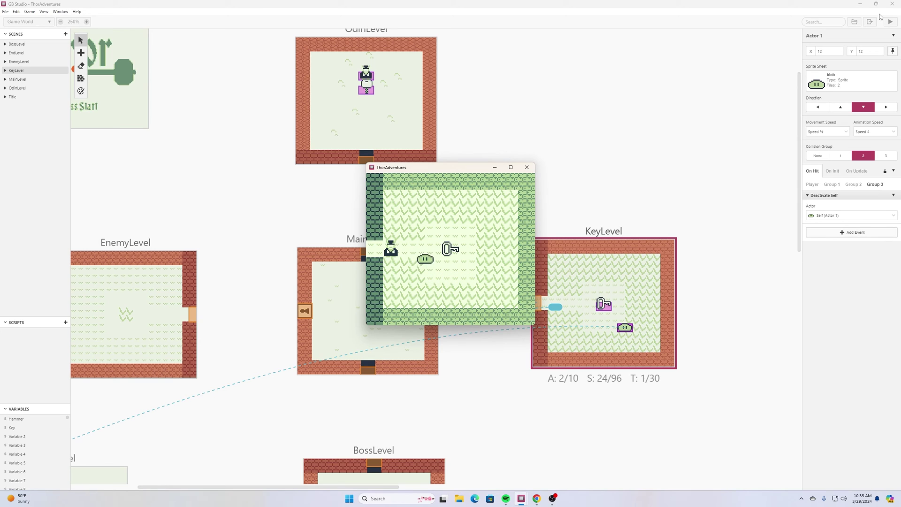
Step: Move the player around KeyLevel's entrance to test the blob's slower movement, and close the game window
{"action": "key", "text": "Right"}
{"action": "key", "text": "Down"}
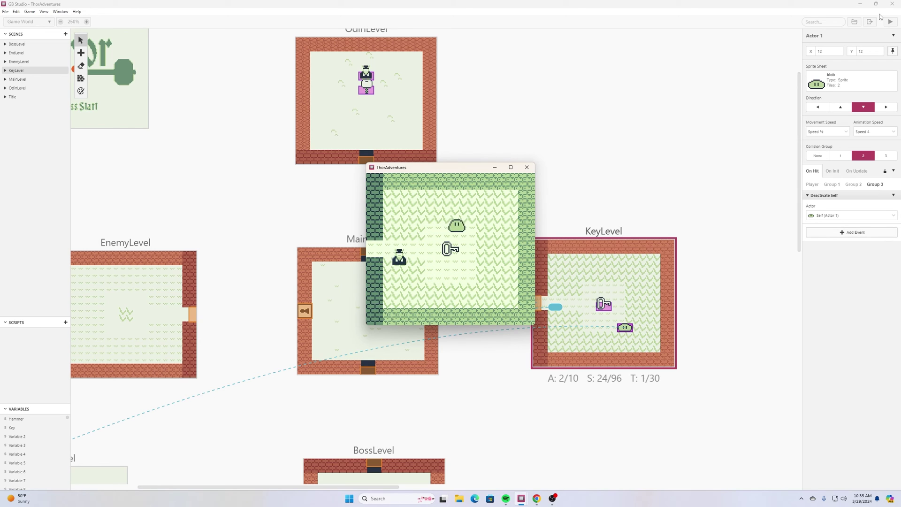
{"action": "key", "text": "Up"}
{"action": "key", "text": "Right"}
{"action": "key", "text": "Left"}
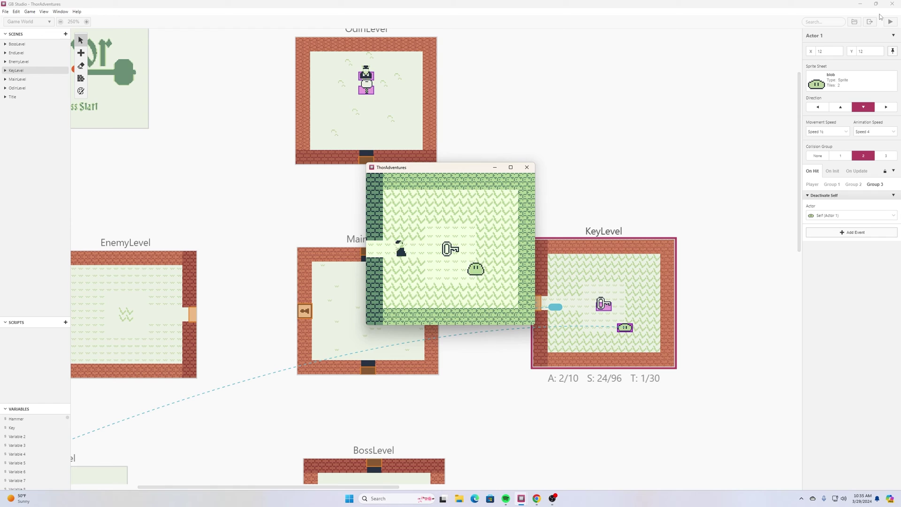
{"action": "key", "text": "Right"}
{"action": "left_click", "coordinate": [526, 167]}
Step: Set the arrival direction to right in MainLevel's Change Scene trigger leading to KeyLevel, and save the project
{"action": "left_click", "coordinate": [556, 308]}
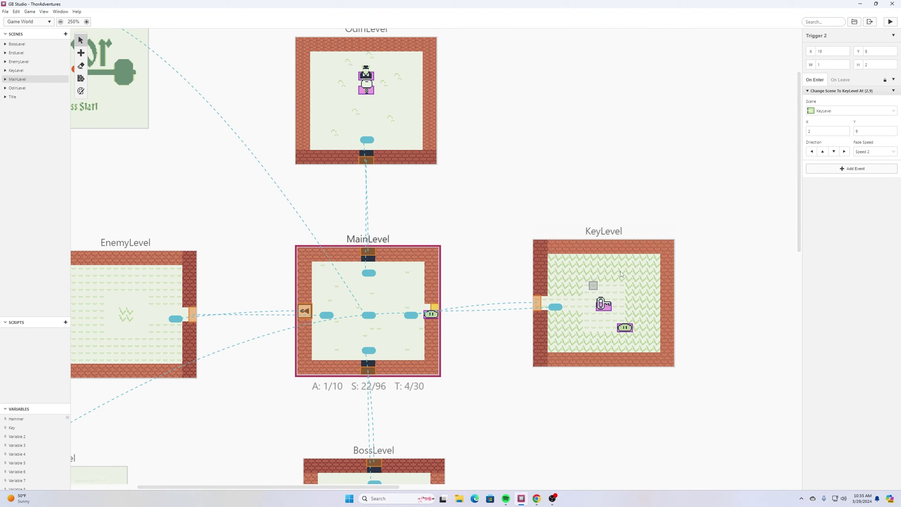
{"action": "left_click", "coordinate": [845, 151]}
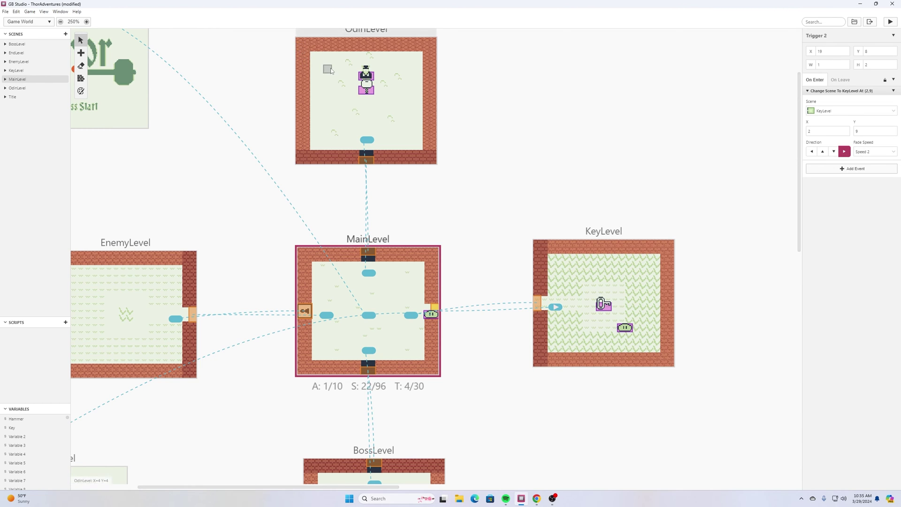
{"action": "left_click", "coordinate": [6, 12]}
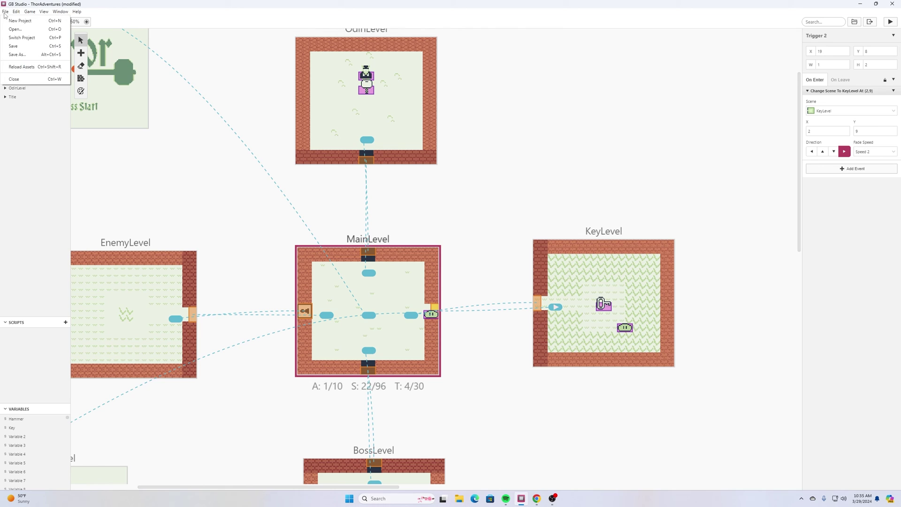
{"action": "left_click", "coordinate": [15, 46]}
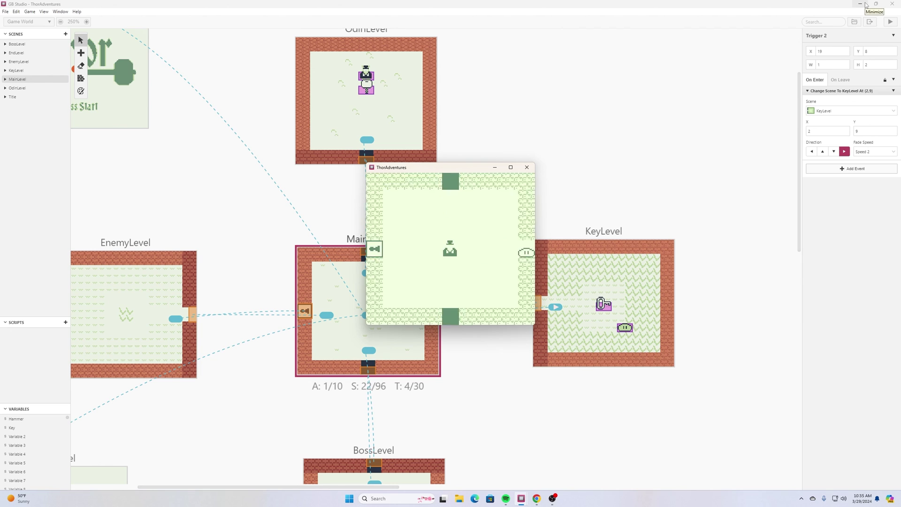
Step: Playtest again: get the hammer from Odin, defeat MainLevel's blob and enter KeyLevel to check the player's facing direction
{"action": "key", "text": "Up"}
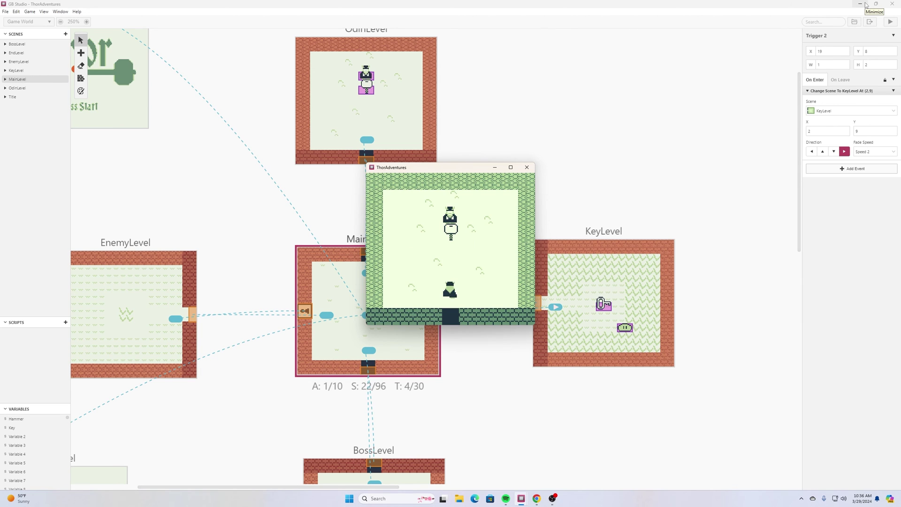
{"action": "key", "text": "Up"}
{"action": "key", "text": "Down"}
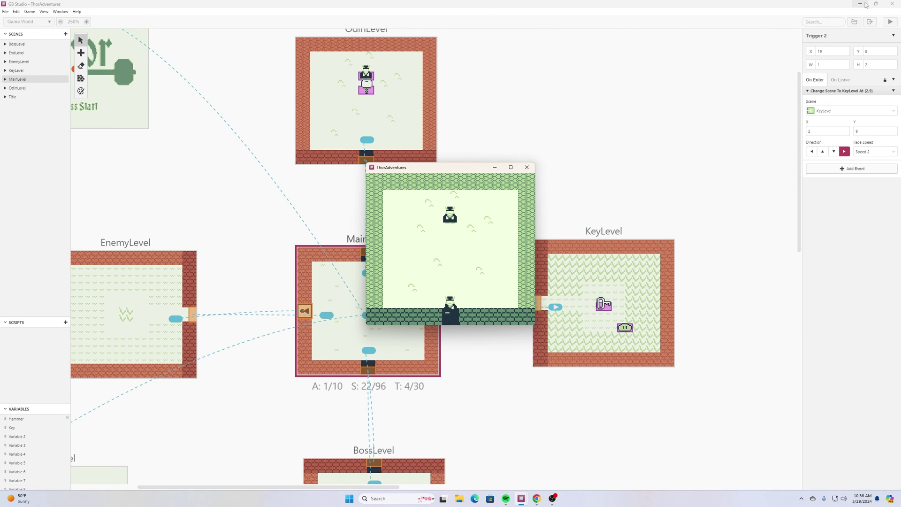
{"action": "key", "text": "Down"}
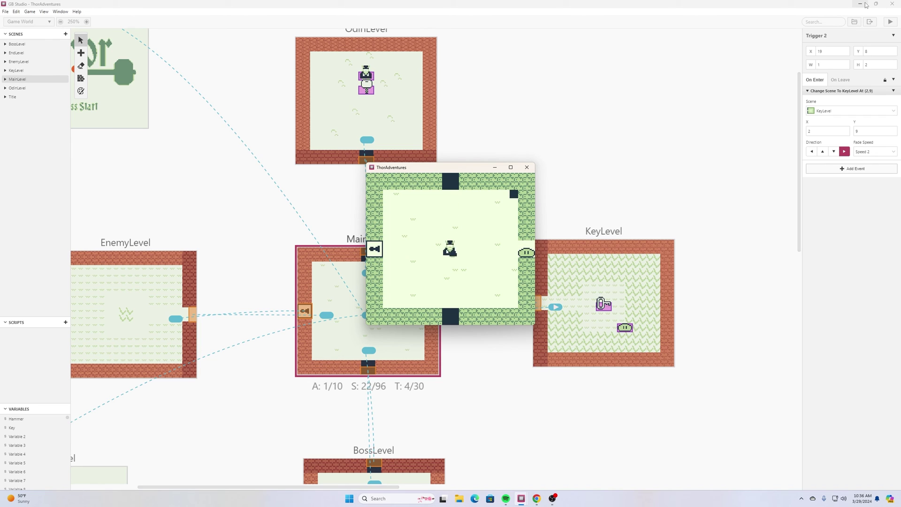
{"action": "key", "text": "Right"}
{"action": "key", "text": "z"}
{"action": "key", "text": "Right"}
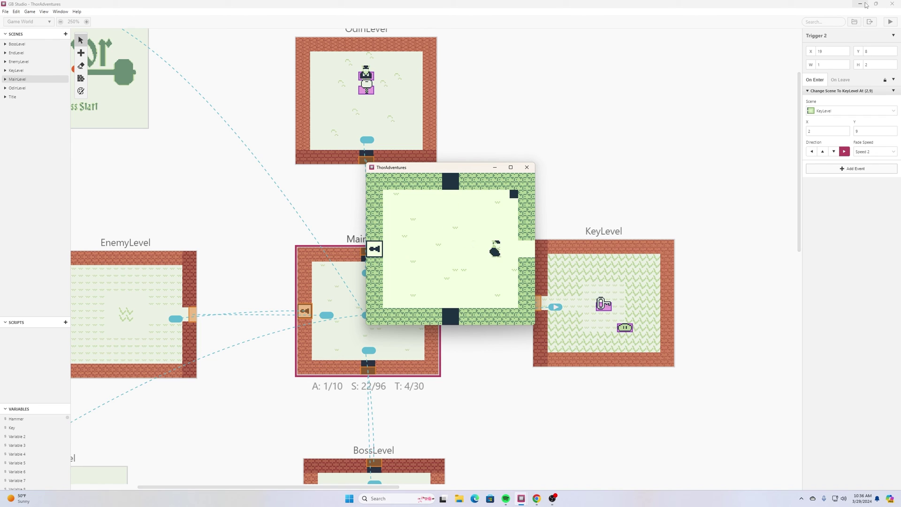
{"action": "key", "text": "Right"}
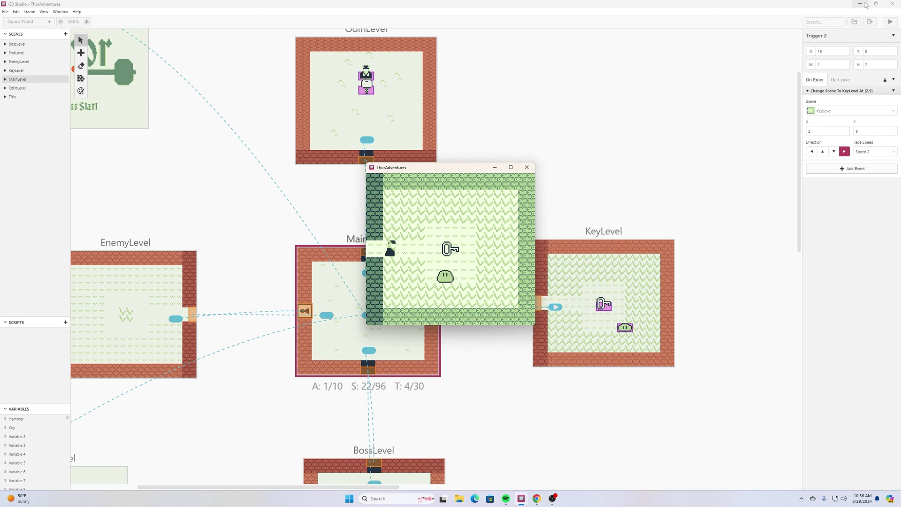
Step: Throw the hammer at KeyLevel's blob, collect the key and return to MainLevel
{"action": "key", "text": "z"}
{"action": "key", "text": "Right"}
{"action": "key", "text": "Right"}
{"action": "key", "text": "Left"}
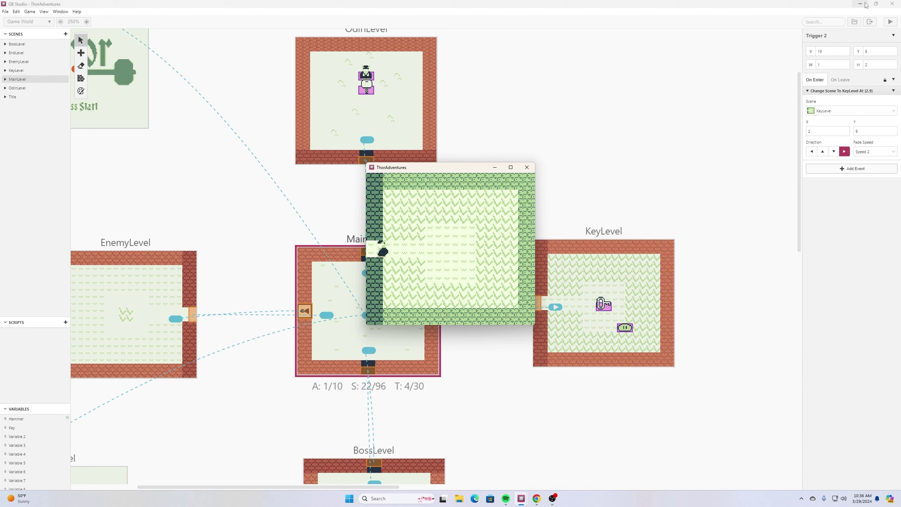
{"action": "key", "text": "Left"}
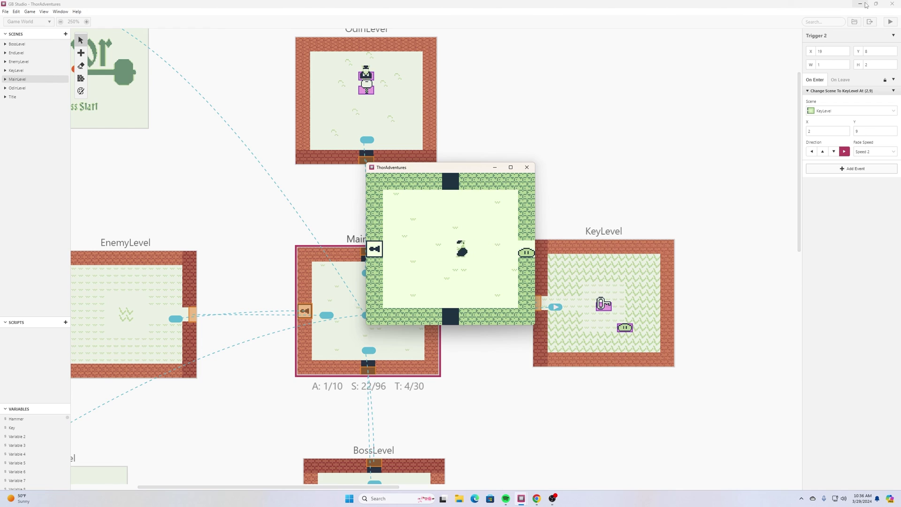
Step: Throw the hammer at MainLevel's reappeared blob, walk toward the room's lower part and close the game window
{"action": "key", "text": "z"}
{"action": "key", "text": "Left"}
{"action": "key", "text": "Down"}
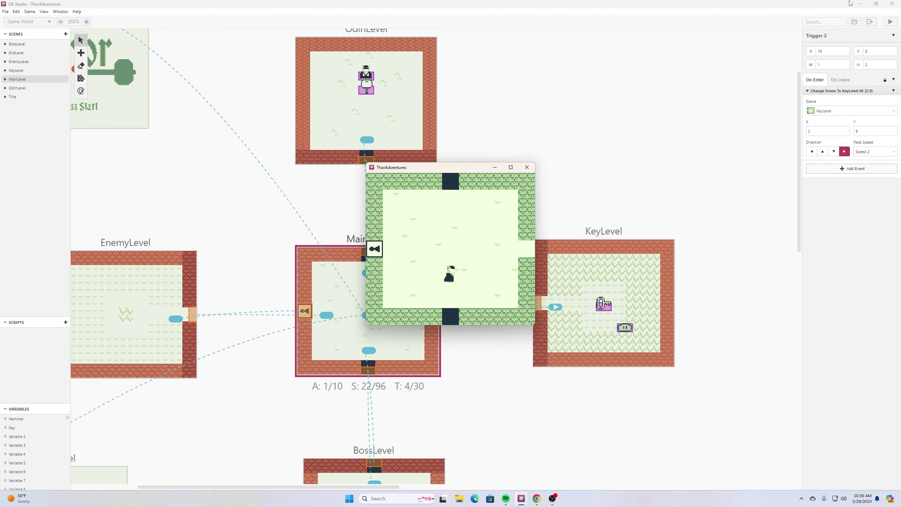
{"action": "left_click", "coordinate": [526, 167]}
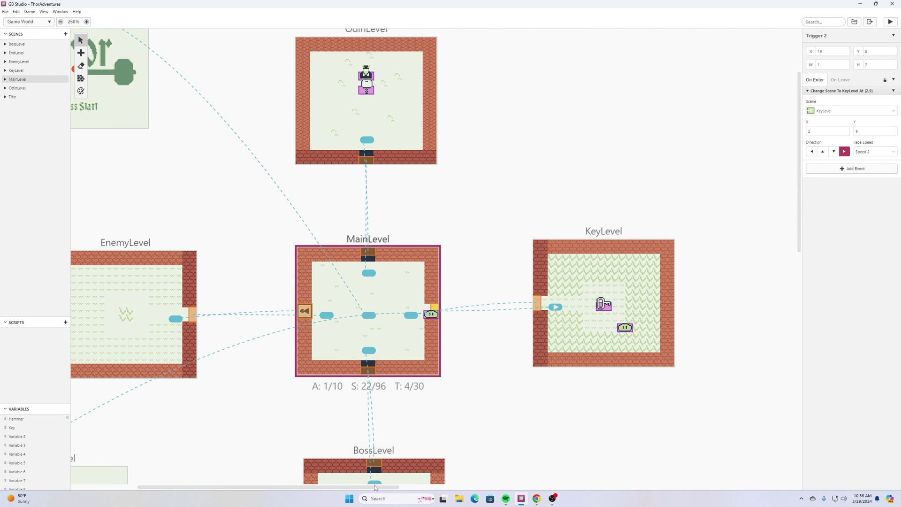
{"action": "left_click_drag", "start_coordinate": [373, 490], "coordinate": [348, 491]}
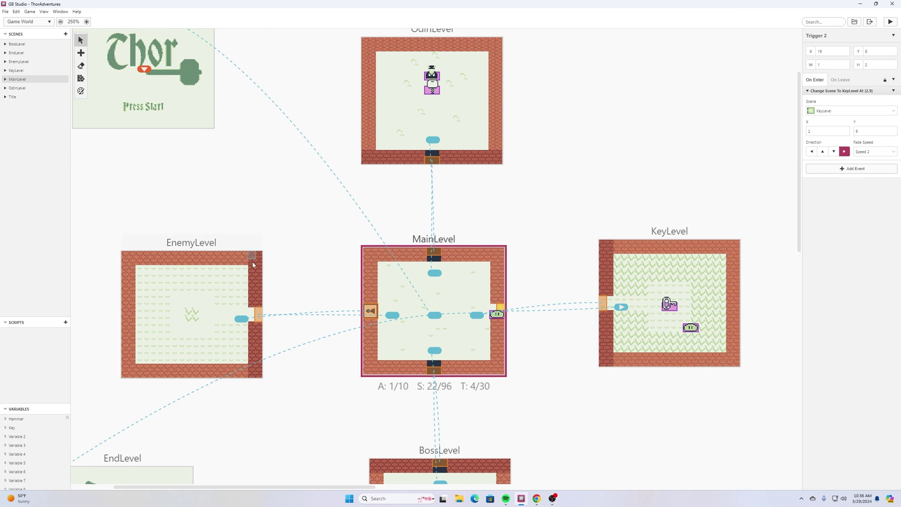